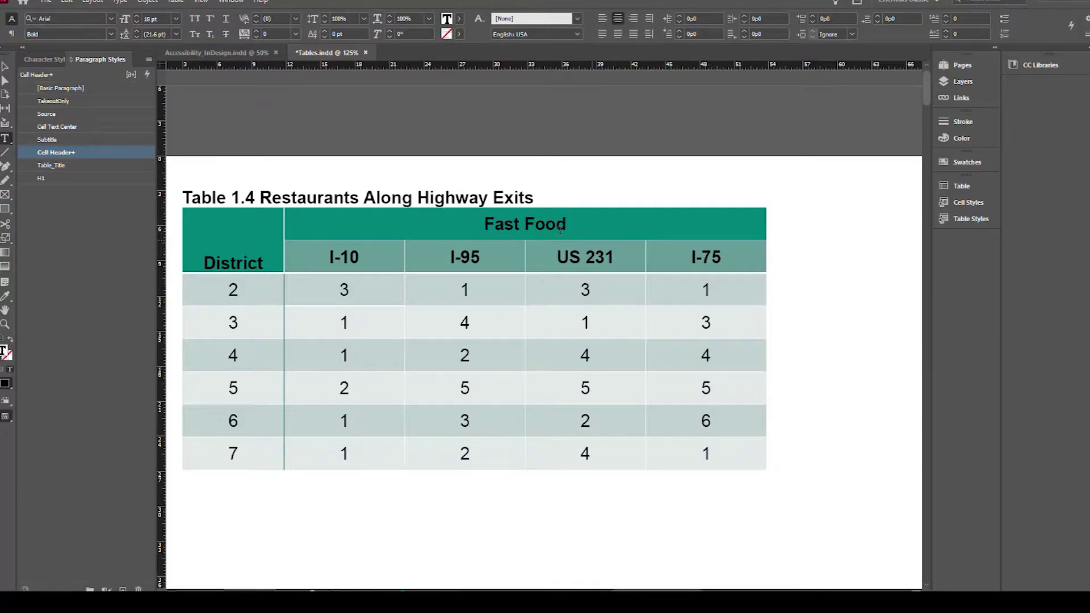
- Examine the merged Fast Food heading and the highway subheadings beneath it in Table 1.4
triple_click(556, 227)
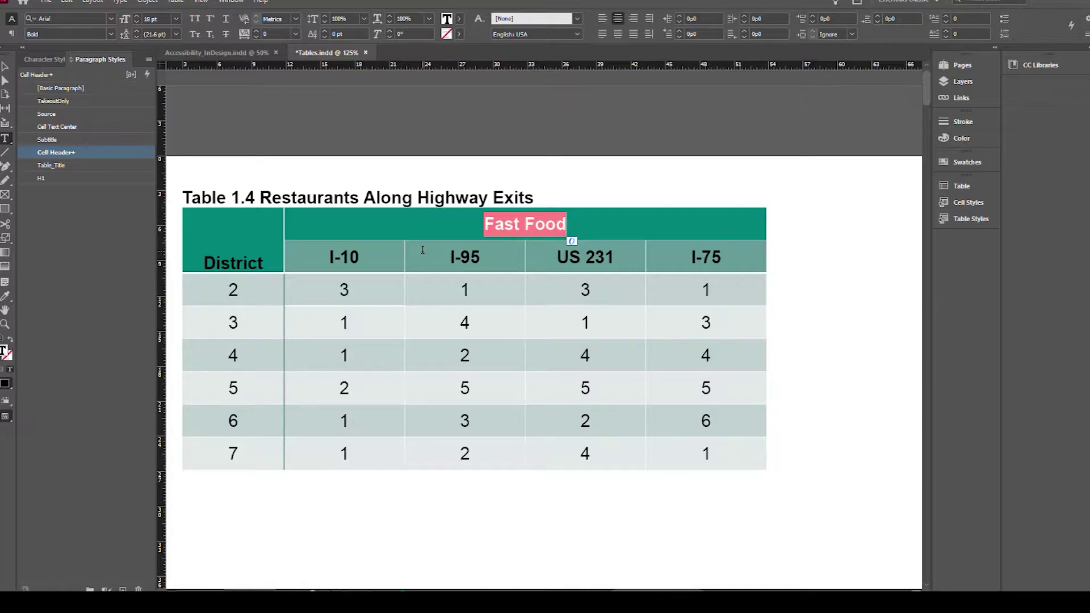
drag(258, 235, 255, 264)
click(343, 261)
drag(343, 261, 702, 260)
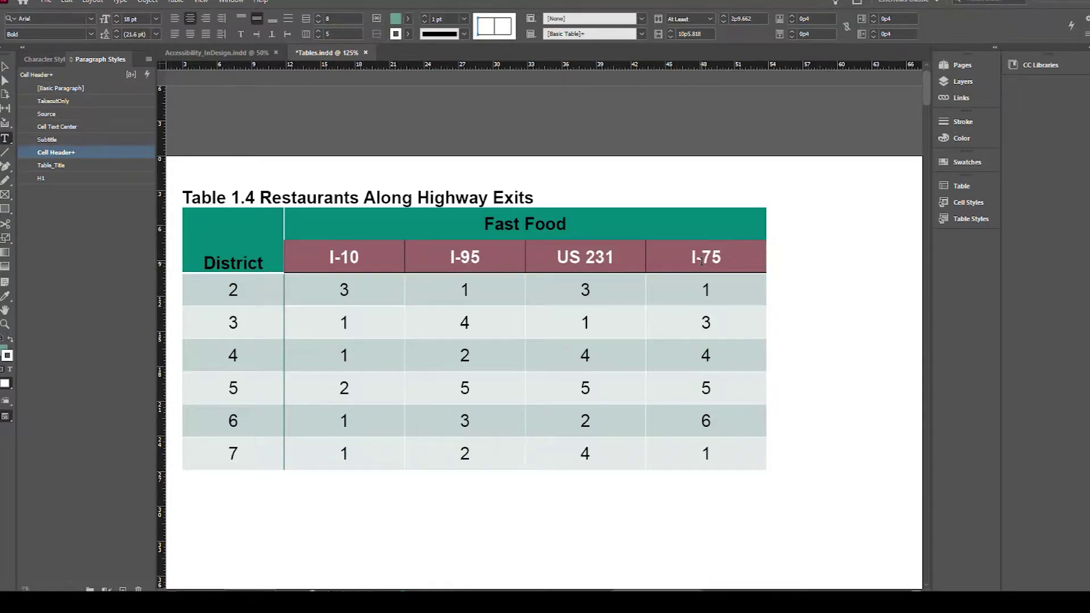
click(401, 246)
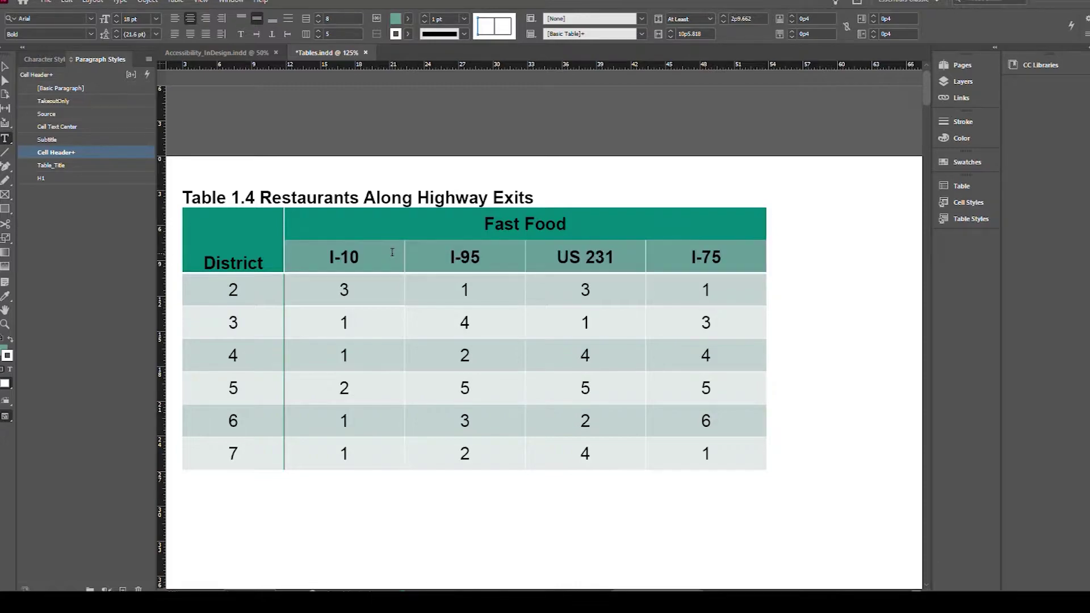
triple_click(554, 223)
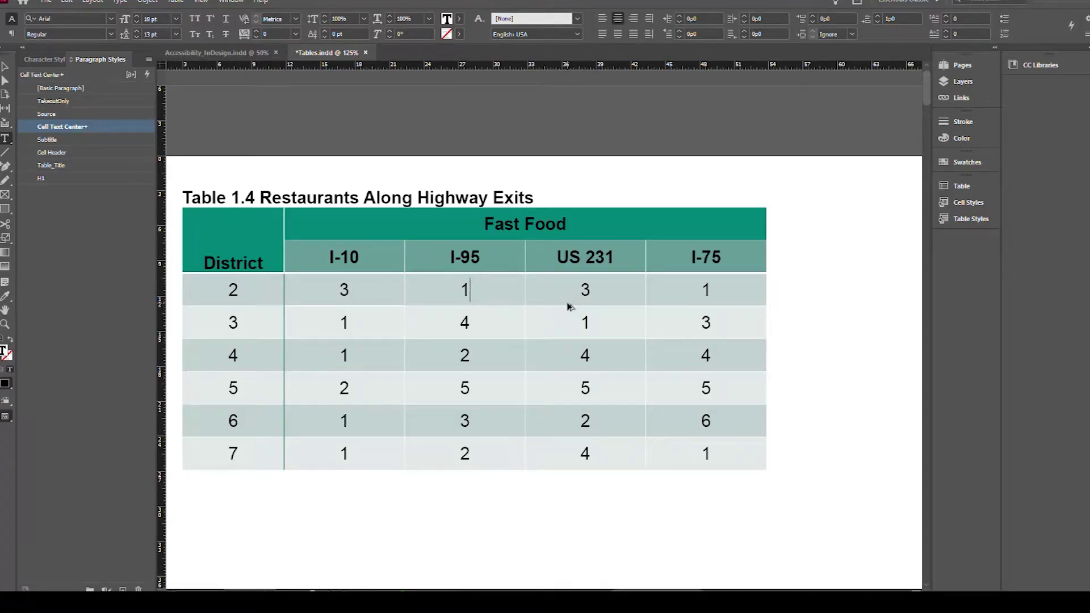
- Examine the simplified Table 1.4 on the next page, checking the Fast Food wording in its title, the district row labels and the highway column headings
key(ctrl+minus)
scroll(569, 307, down, 10)
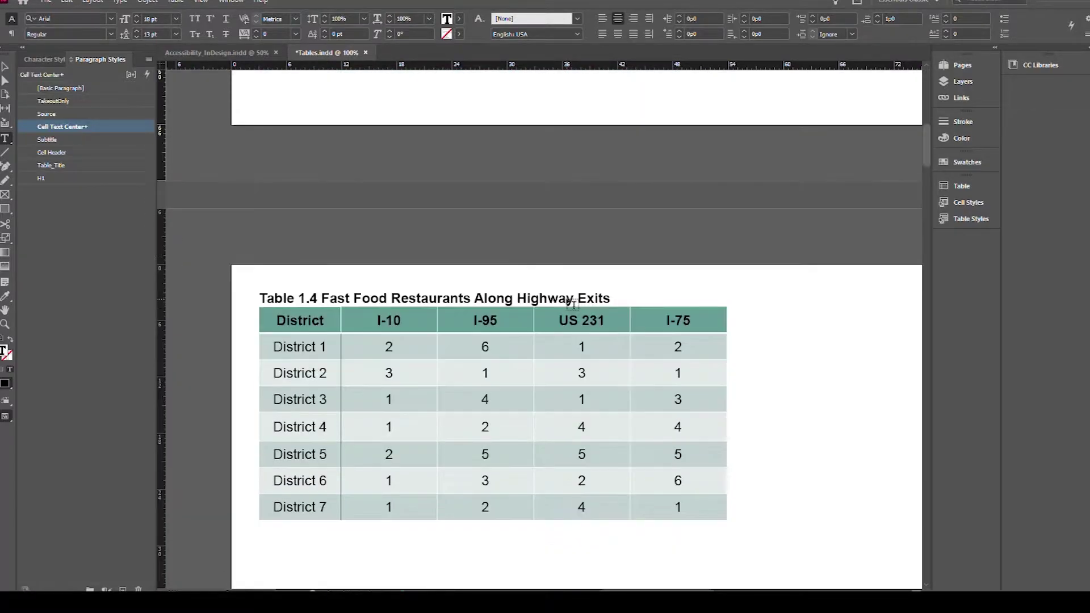
scroll(574, 304, down, 2)
scroll(549, 311, up, 10)
scroll(531, 316, down, 10)
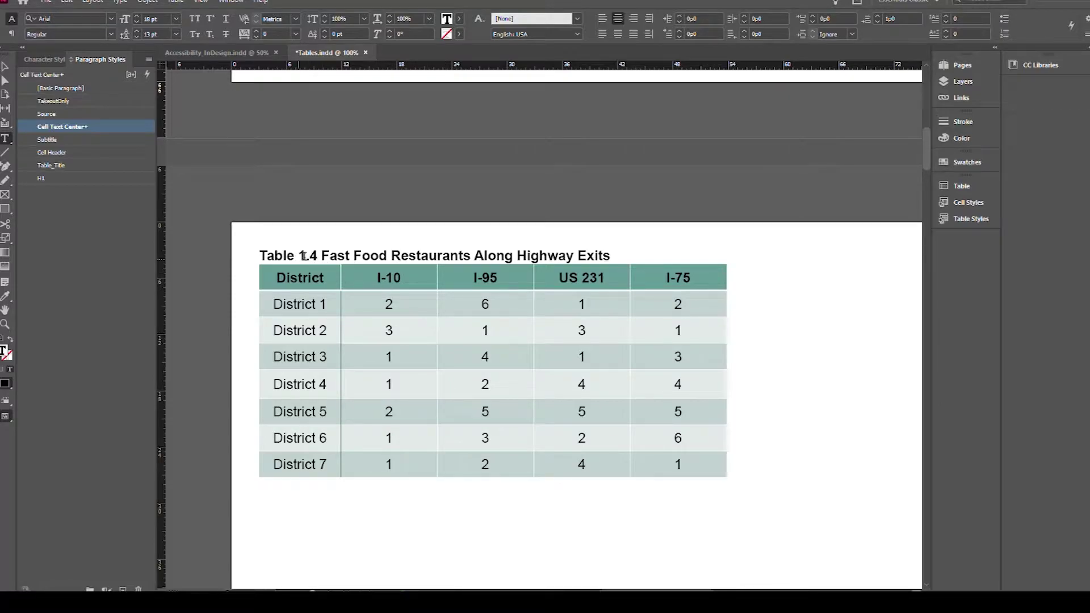
triple_click(300, 257)
click(335, 258)
drag(321, 257, 386, 255)
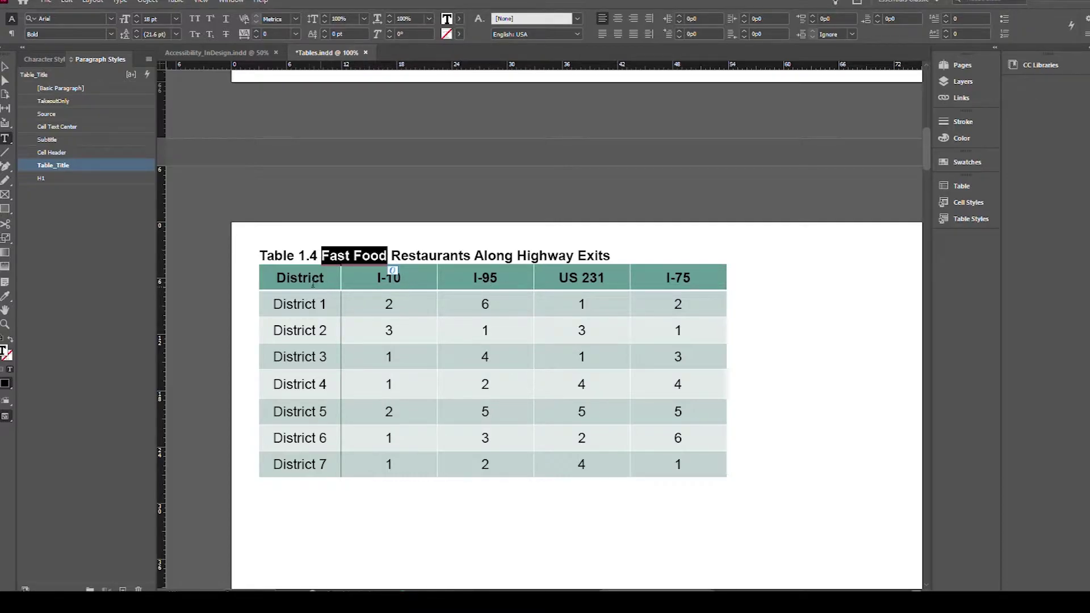
click(274, 289)
drag(277, 277, 311, 490)
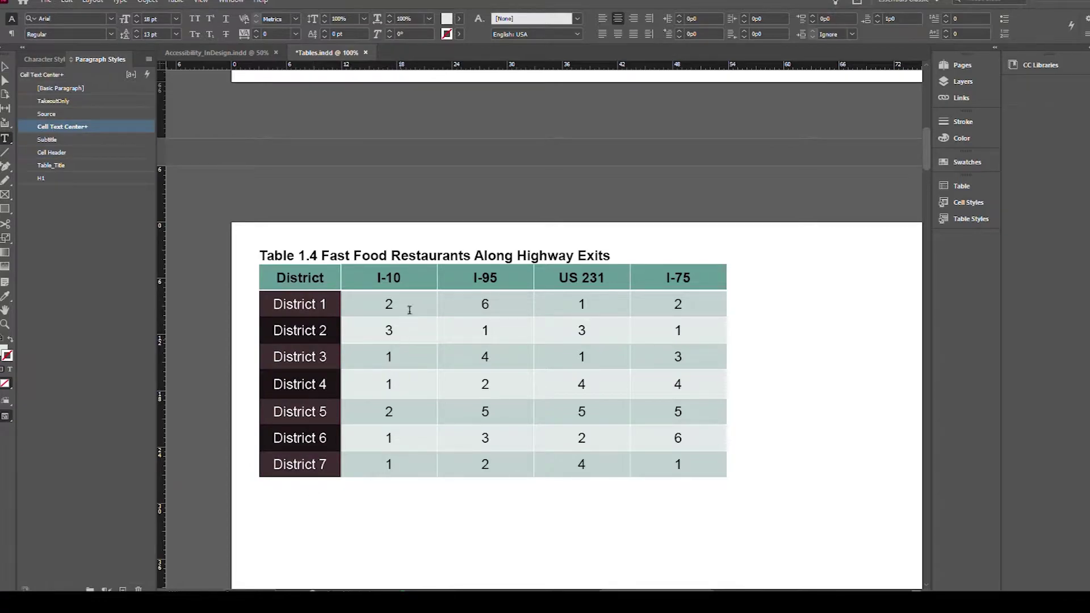
drag(375, 278, 613, 280)
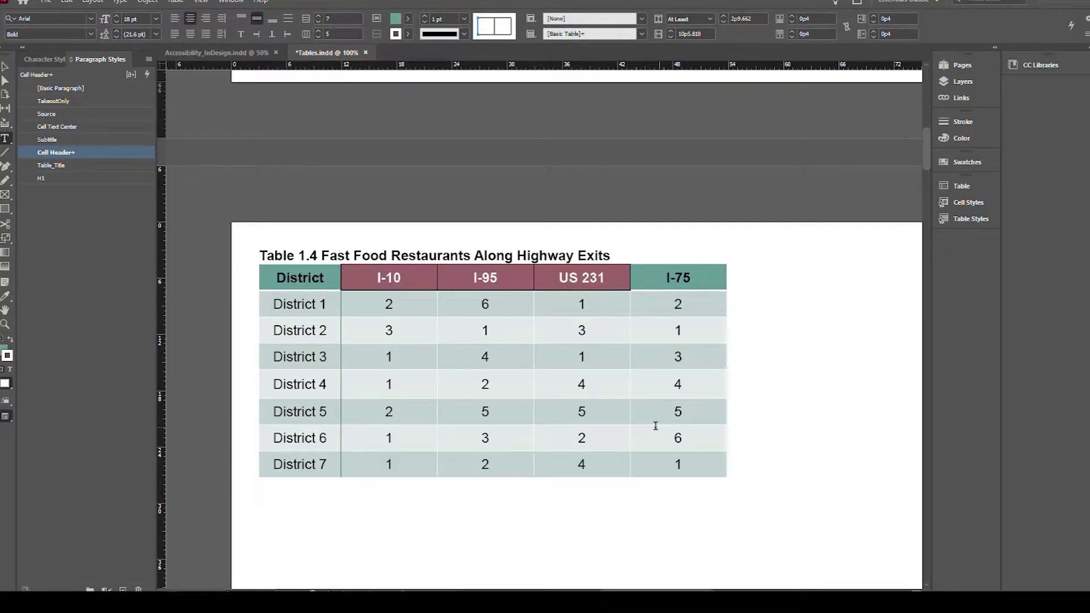
- Unmerge the District heading cell in the first page's Table 1.4
scroll(661, 429, down, 14)
scroll(656, 426, up, 2)
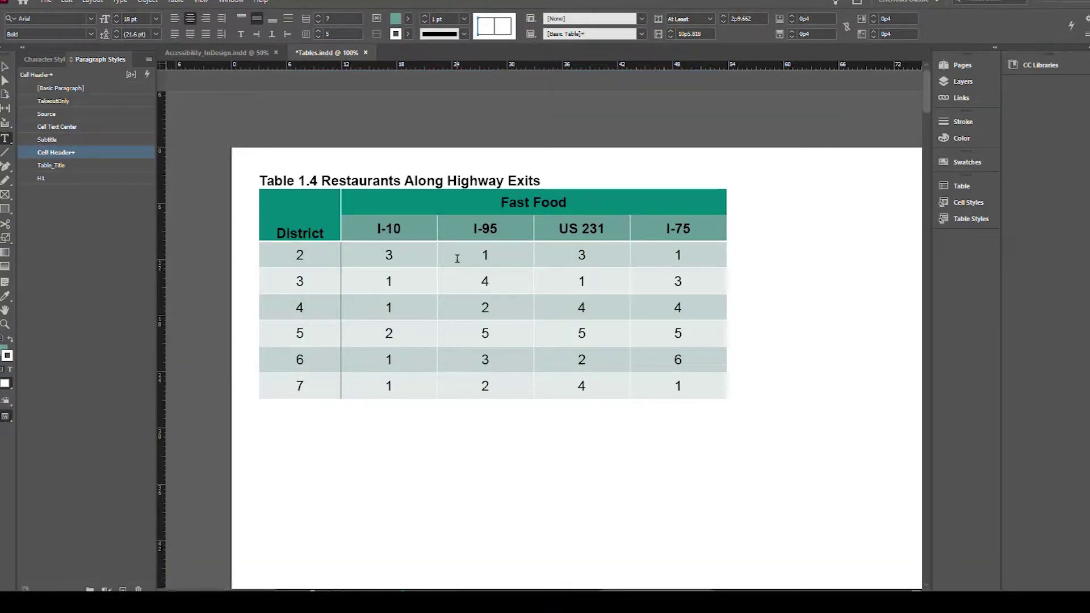
drag(351, 199, 329, 202)
click(326, 203)
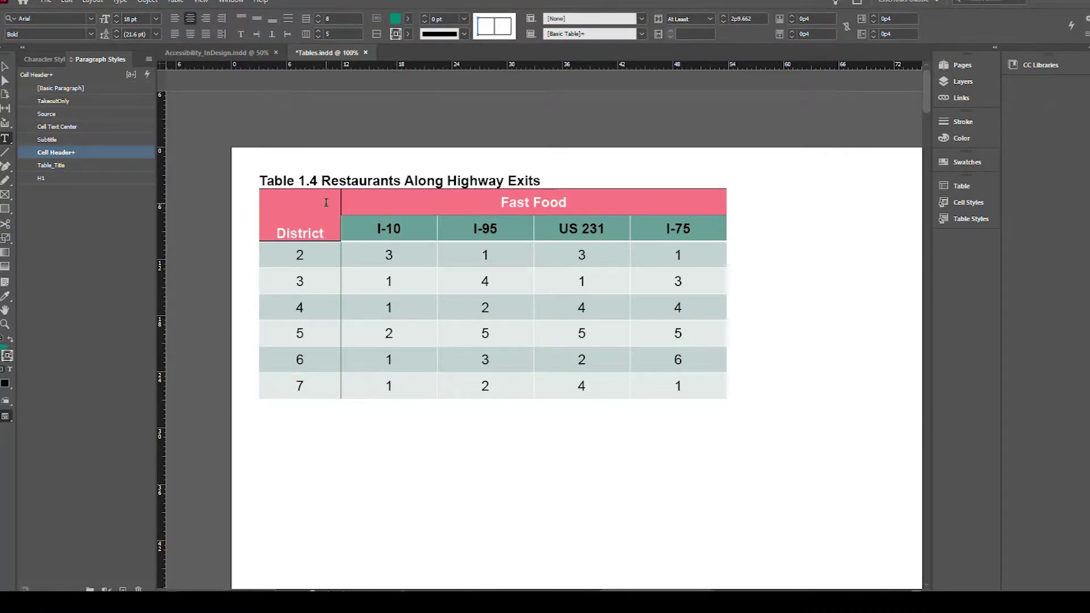
drag(338, 222, 339, 206)
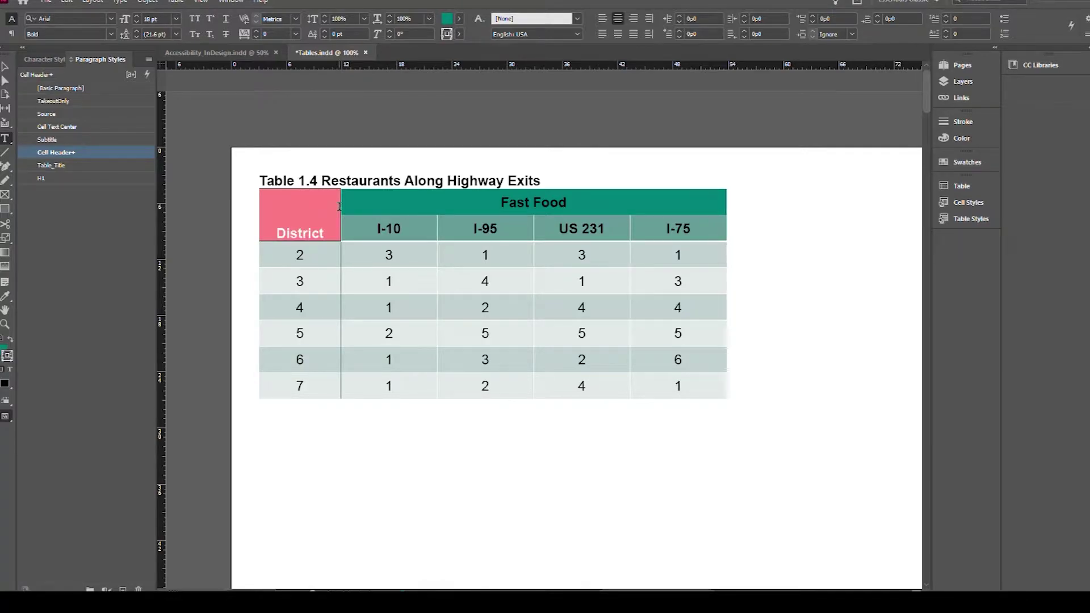
drag(339, 207, 330, 218)
right_click(325, 218)
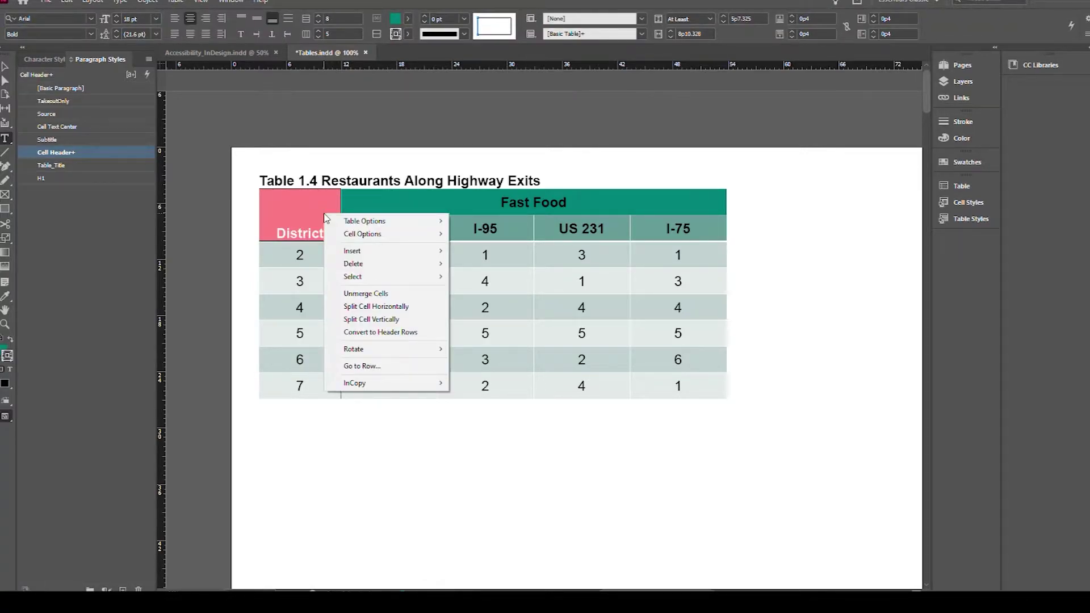
click(368, 293)
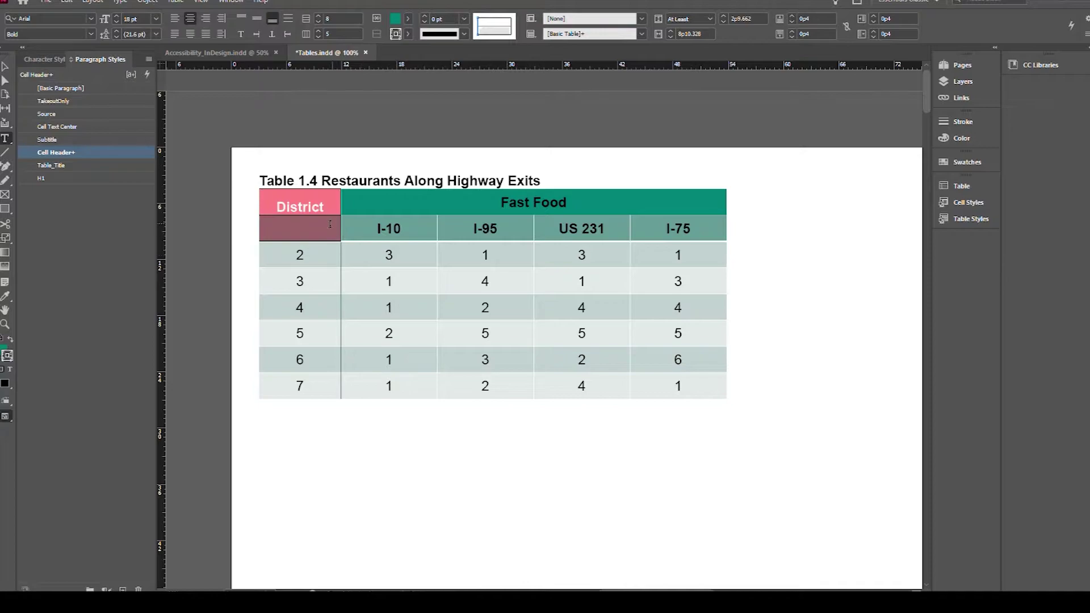
- Move the District heading text into the empty cell directly beneath it, beside I-10
click(291, 226)
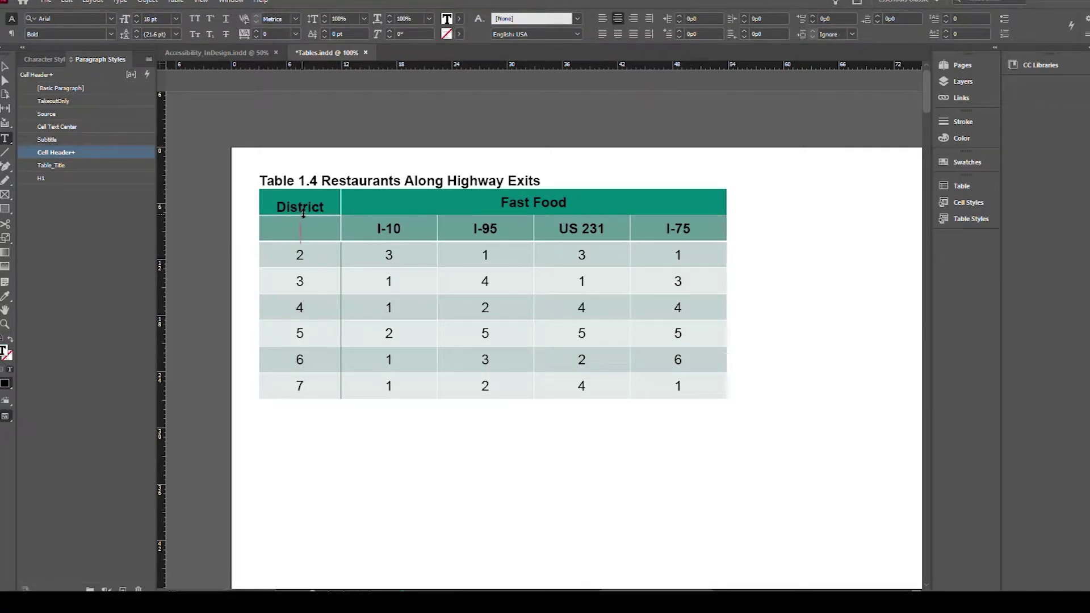
double_click(306, 208)
key(BackSpace)
key(ctrl+z)
- Delete the top table row that holds the Fast Food heading
drag(348, 195, 306, 200)
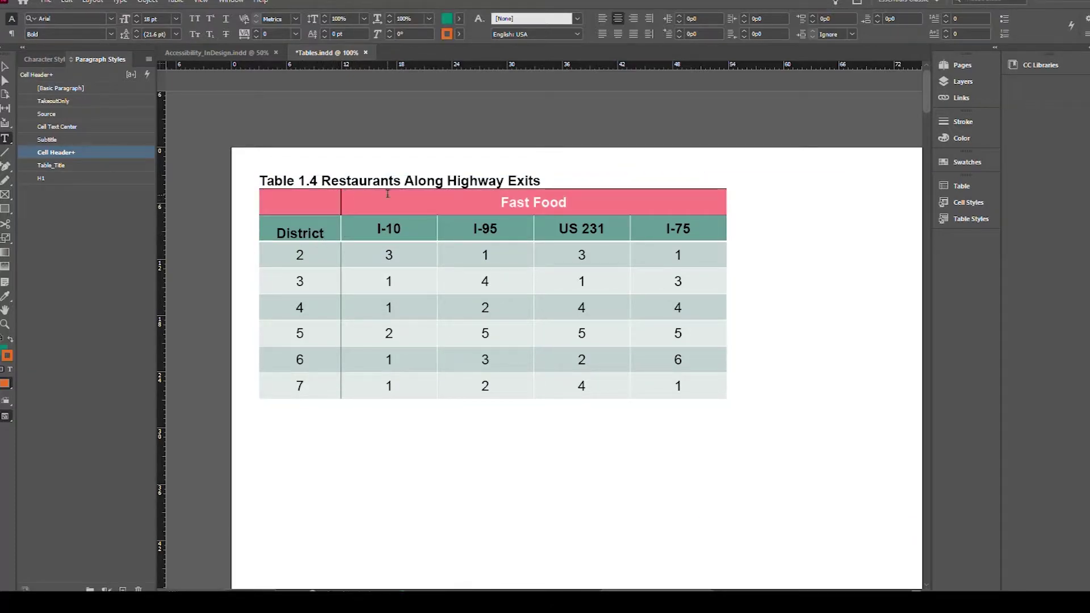
right_click(388, 197)
mouse_move(435, 251)
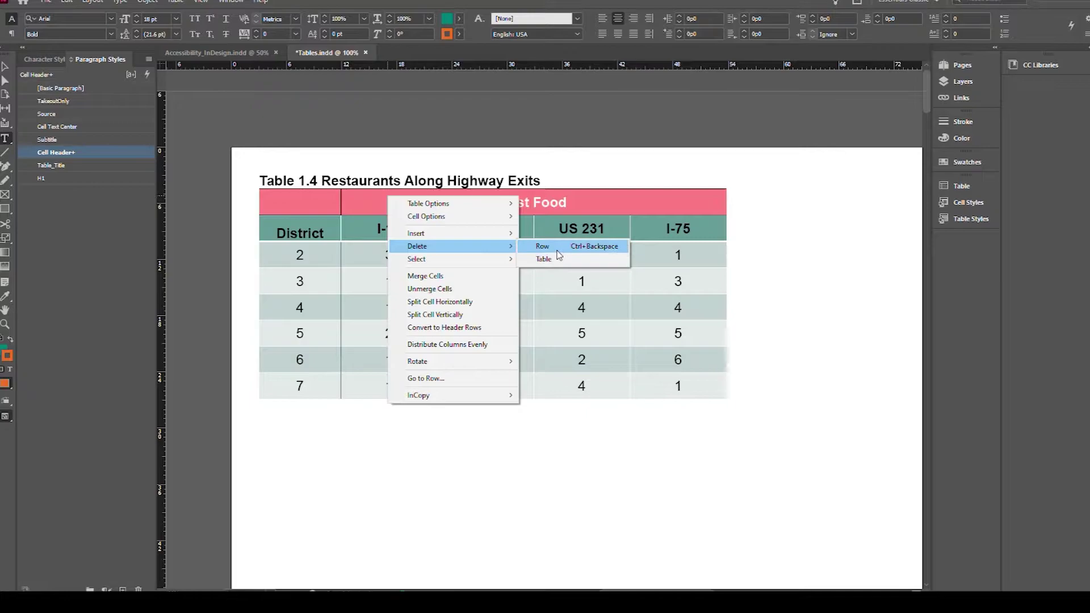
click(555, 246)
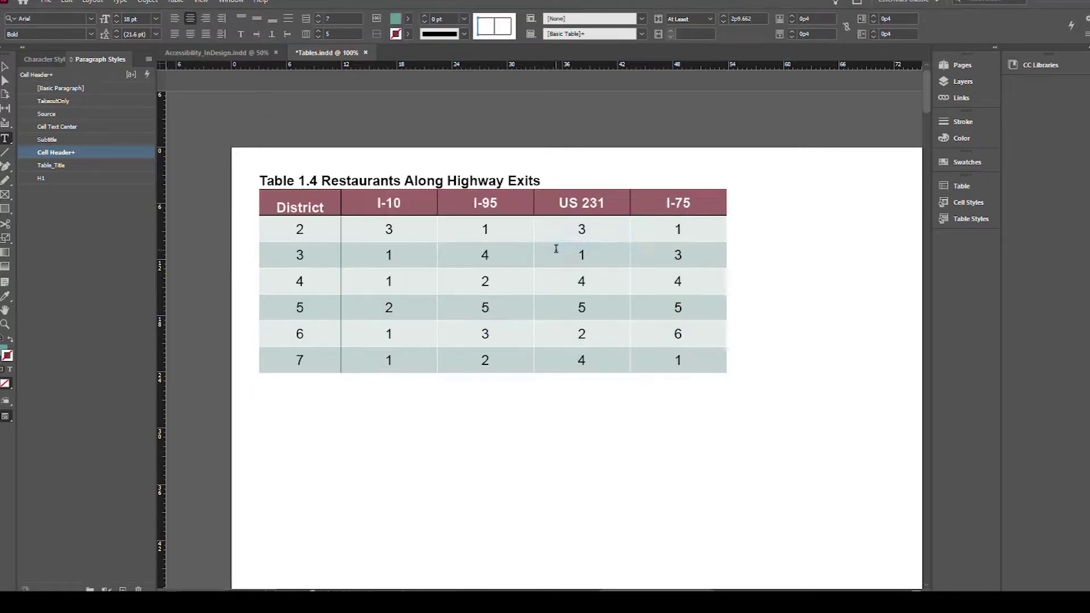
- Examine the simplified table's District column, its highway column headings and the data cells they describe
double_click(297, 206)
drag(297, 206, 297, 359)
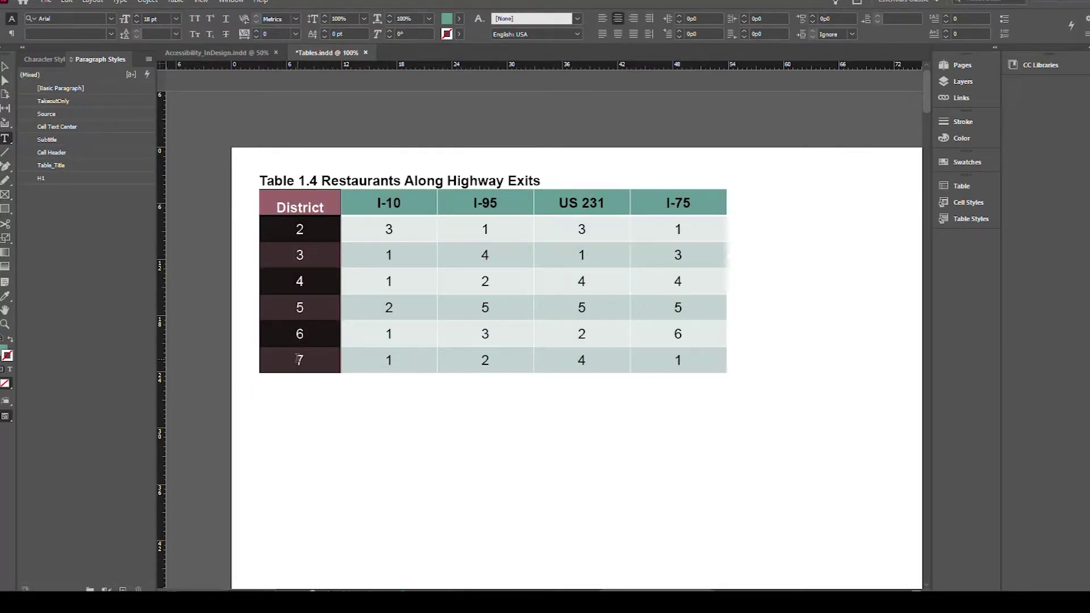
drag(386, 203, 674, 202)
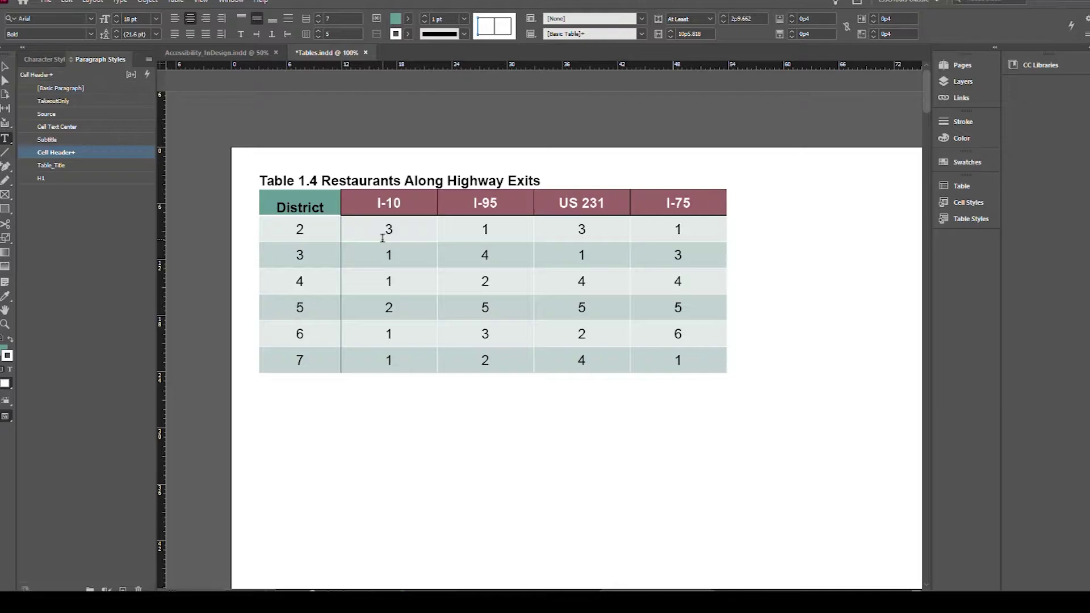
drag(381, 234, 664, 350)
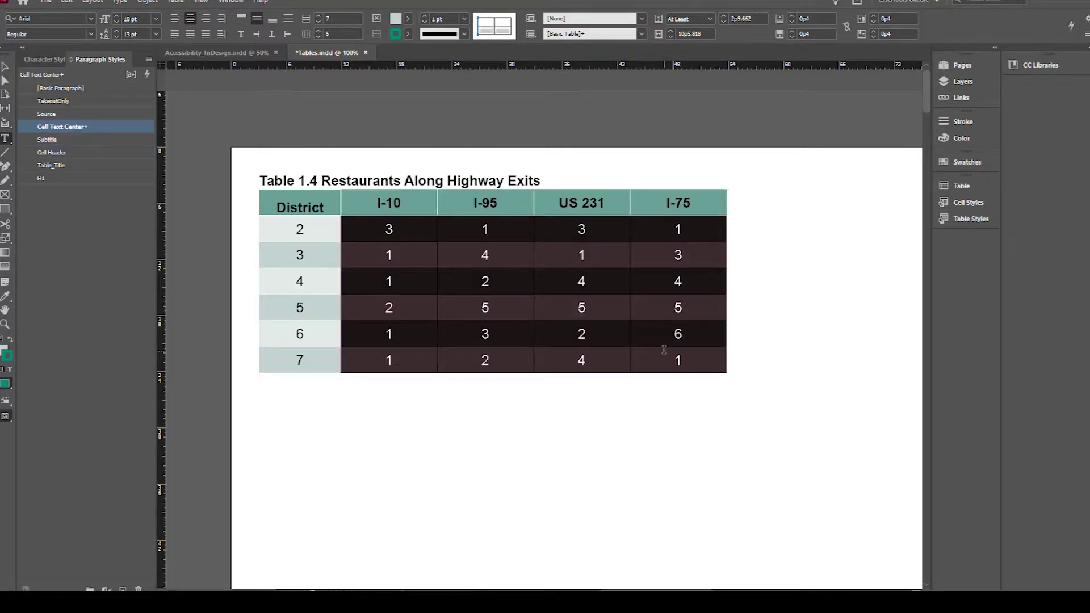
click(405, 325)
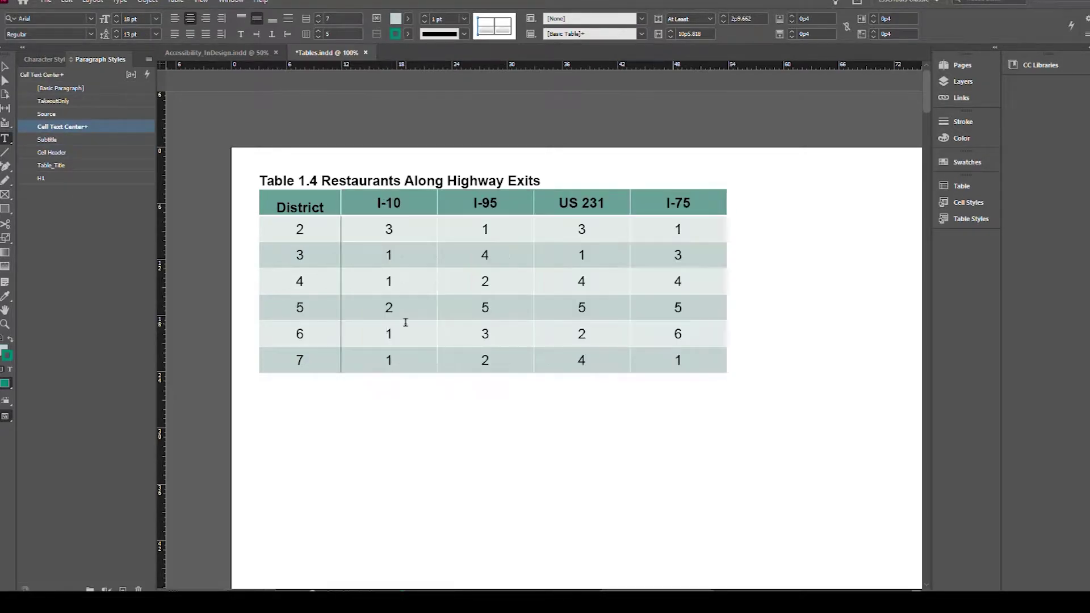
click(297, 227)
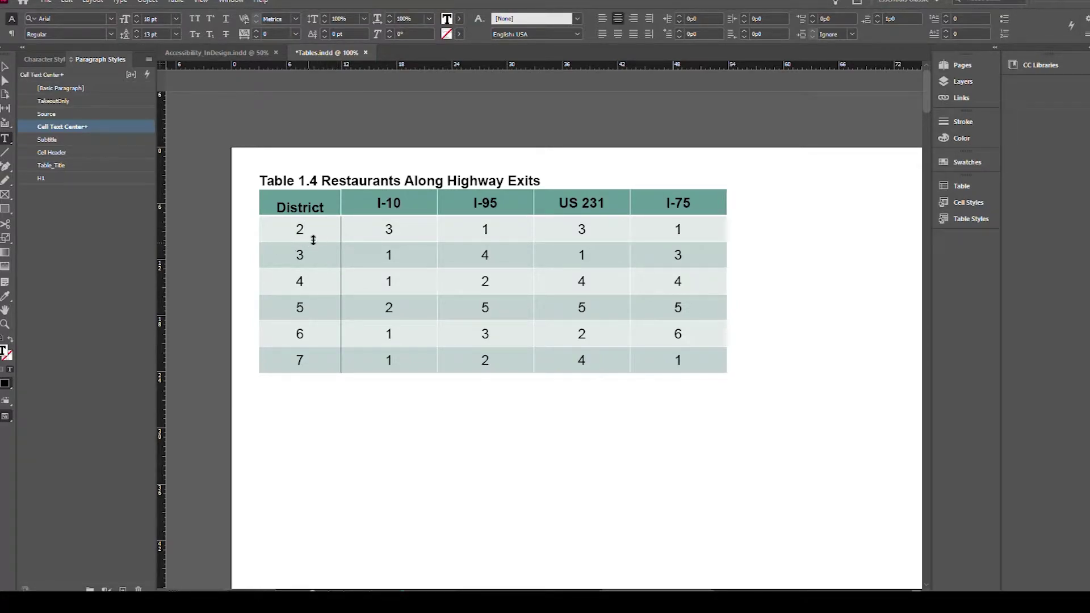
scroll(312, 236, down, 1)
scroll(312, 239, up, 1)
- Convert the table's top row, from District to I-75, to a header row
drag(314, 204, 722, 198)
right_click(708, 205)
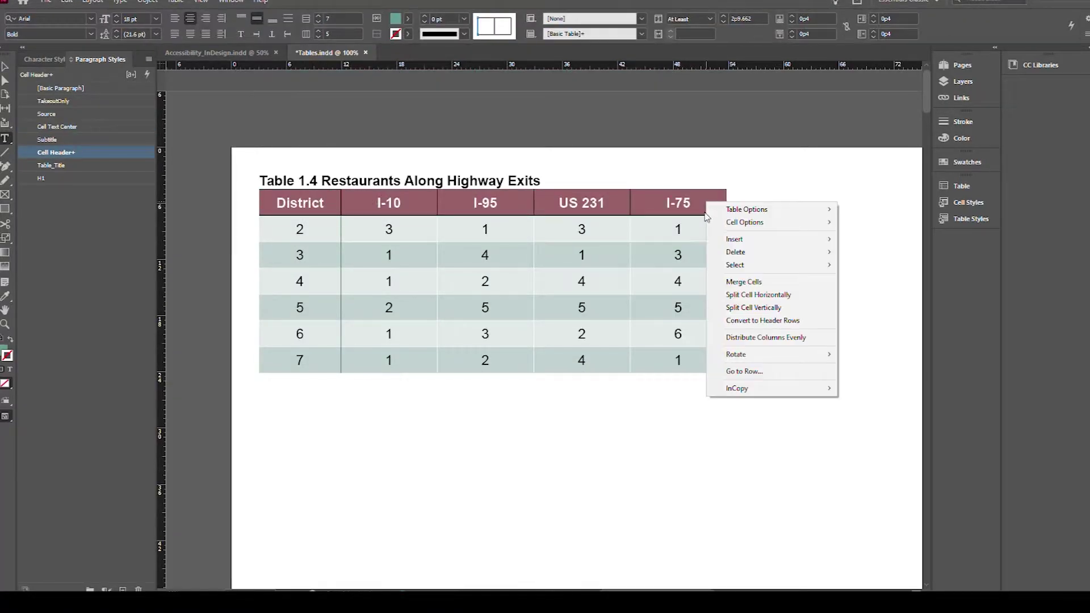
click(738, 321)
click(380, 263)
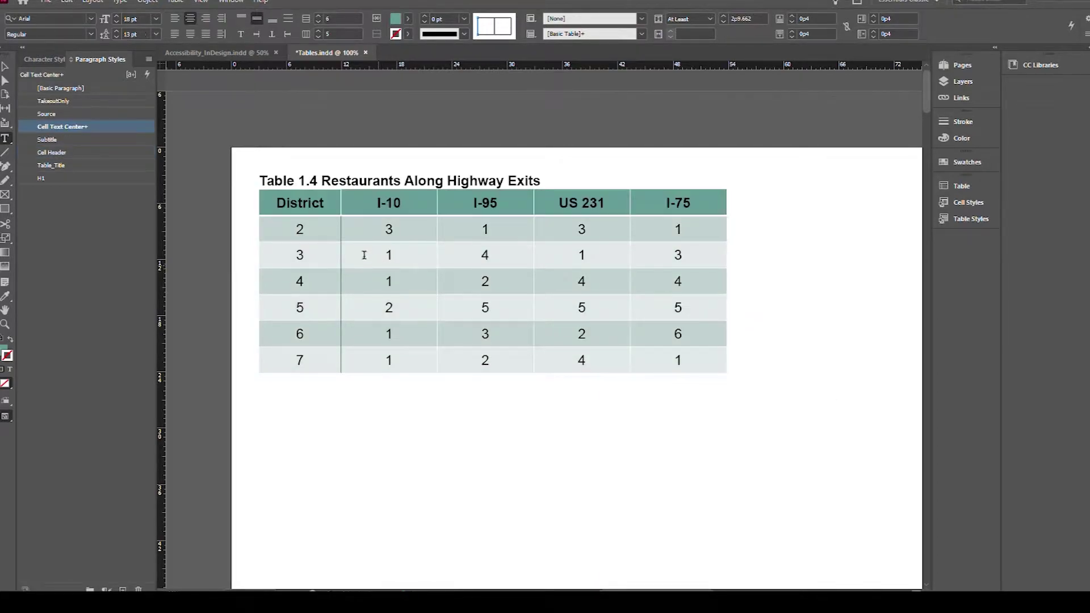
- Review the header row, the row labels in the District column, and the data cell for district 3 under I-95
drag(314, 202, 654, 210)
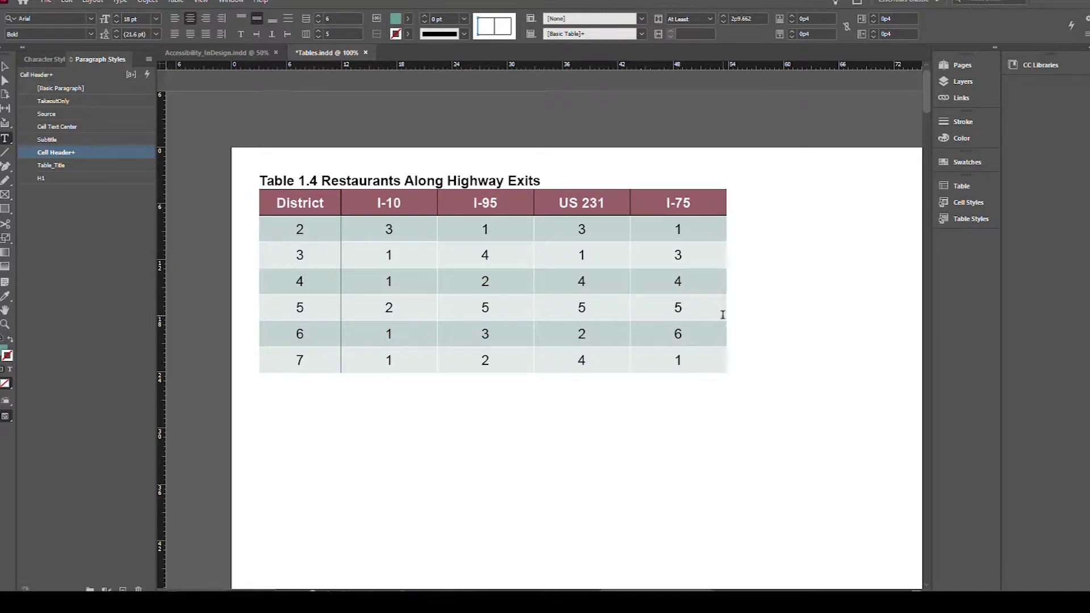
click(317, 229)
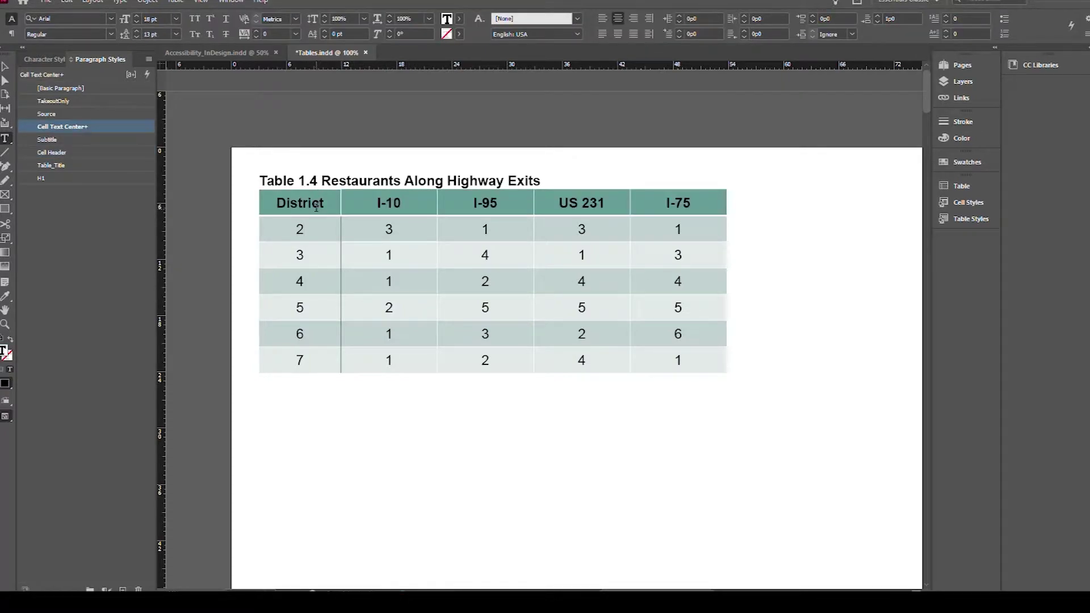
drag(316, 207, 681, 206)
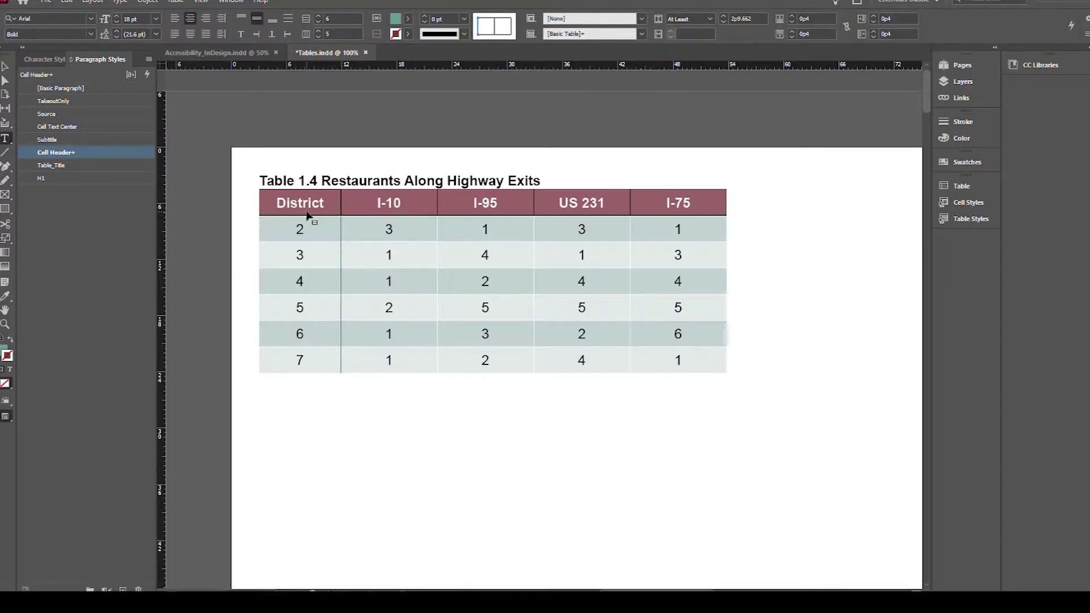
click(301, 232)
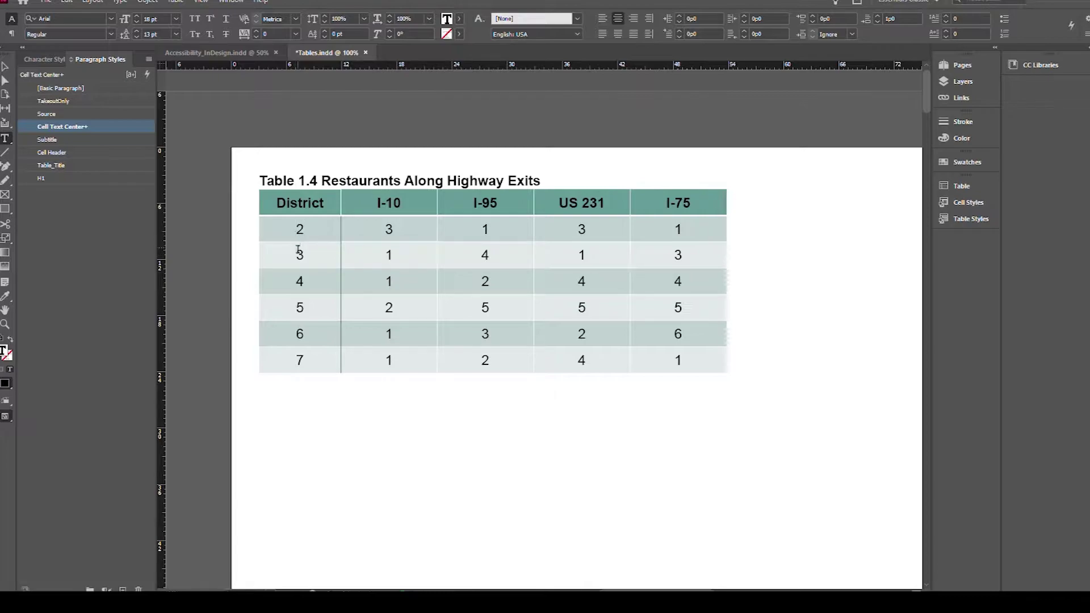
drag(304, 232, 306, 360)
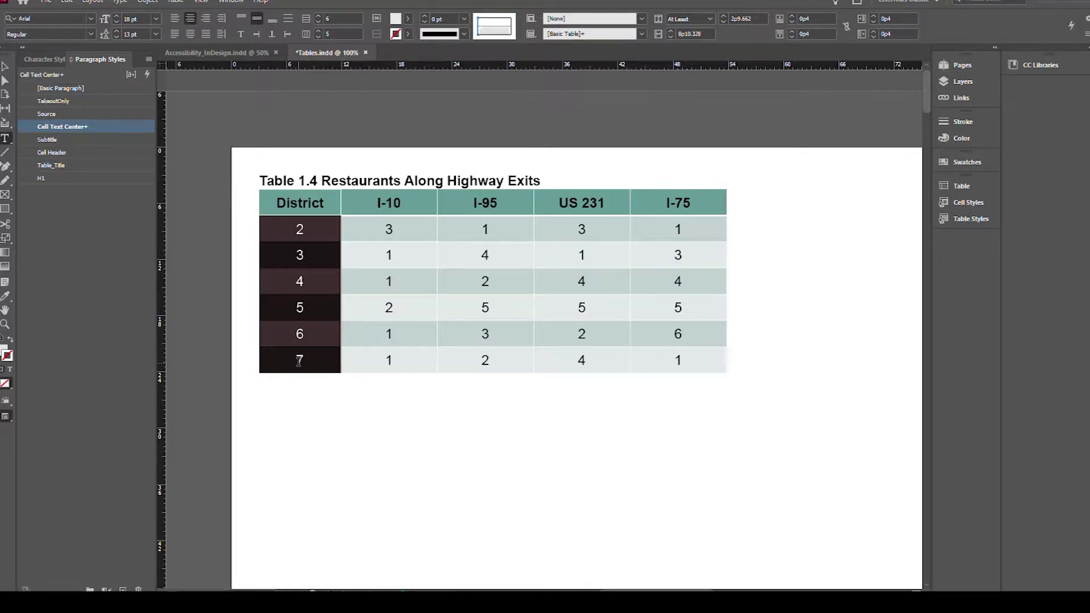
double_click(486, 255)
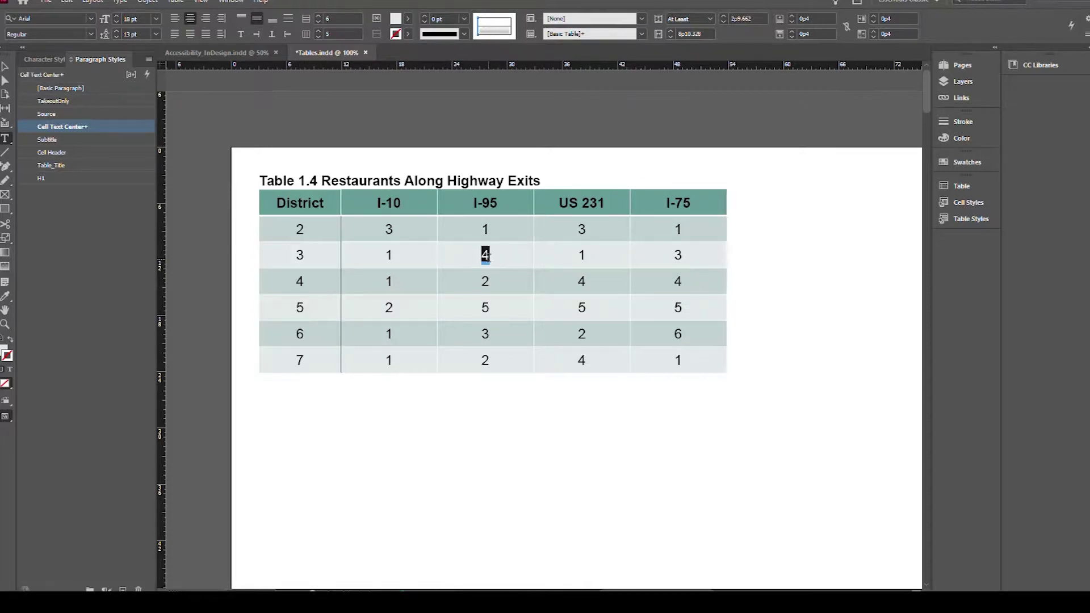
drag(477, 256, 528, 253)
key(Escape)
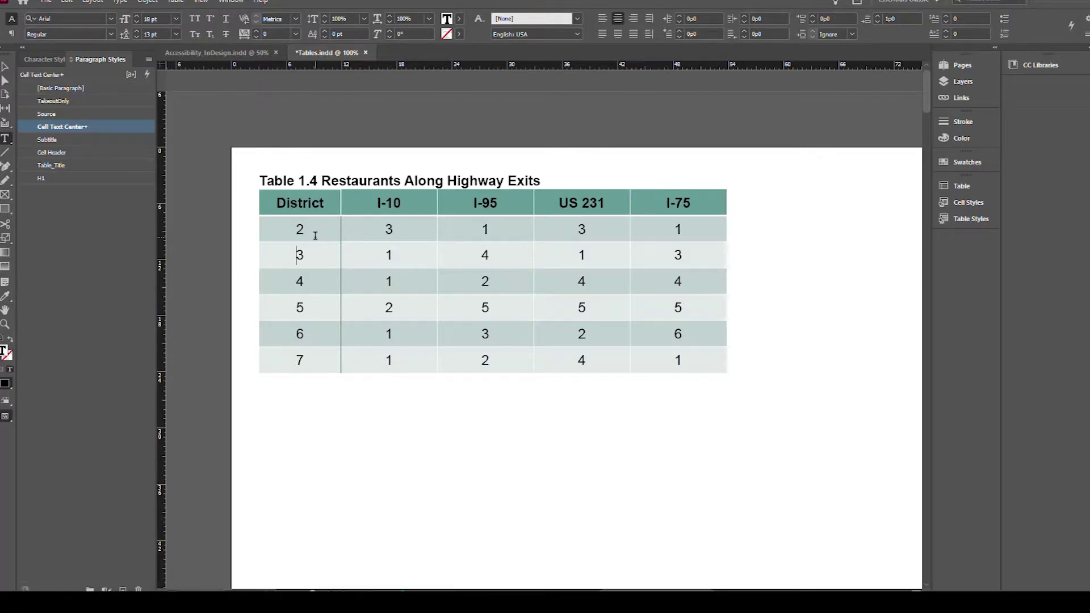
- Compare the number-only row labels with the District 1 to District 7 labels, and check the I-95 cells beside them
double_click(298, 255)
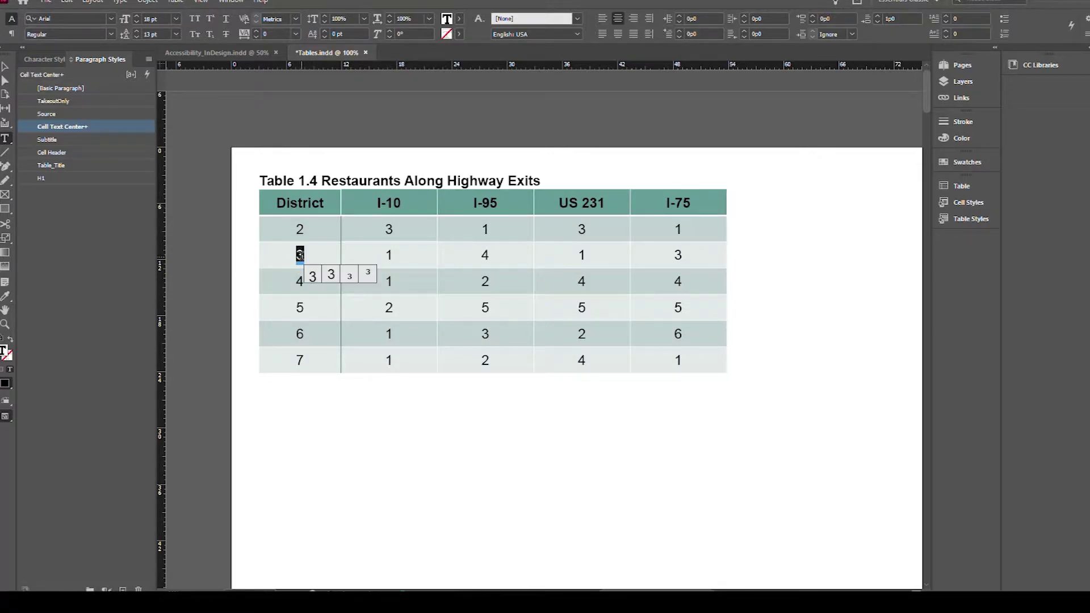
scroll(427, 333, down, 10)
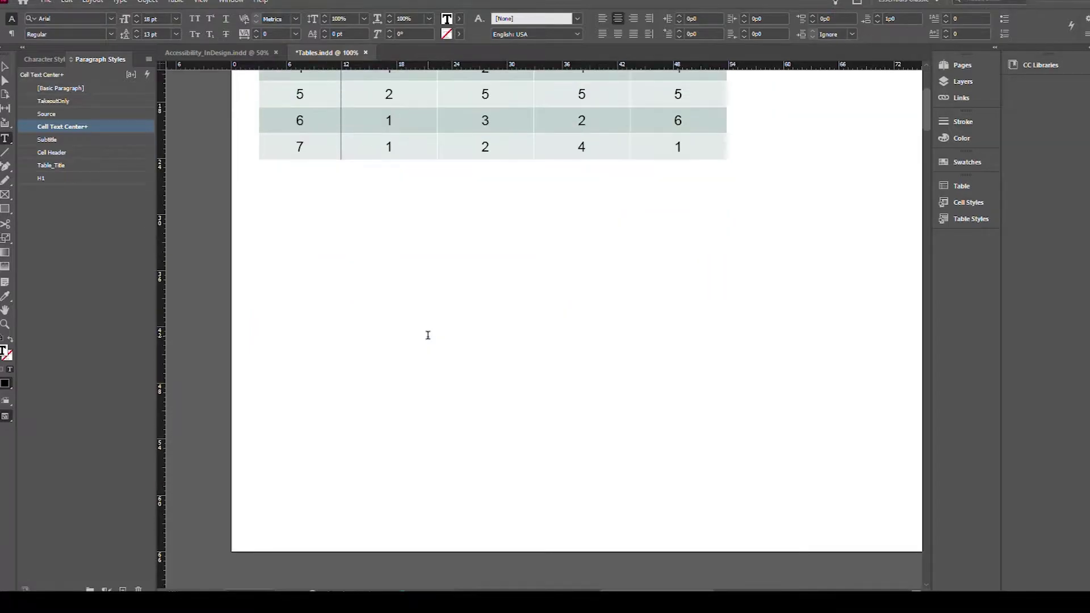
scroll(411, 324, down, 5)
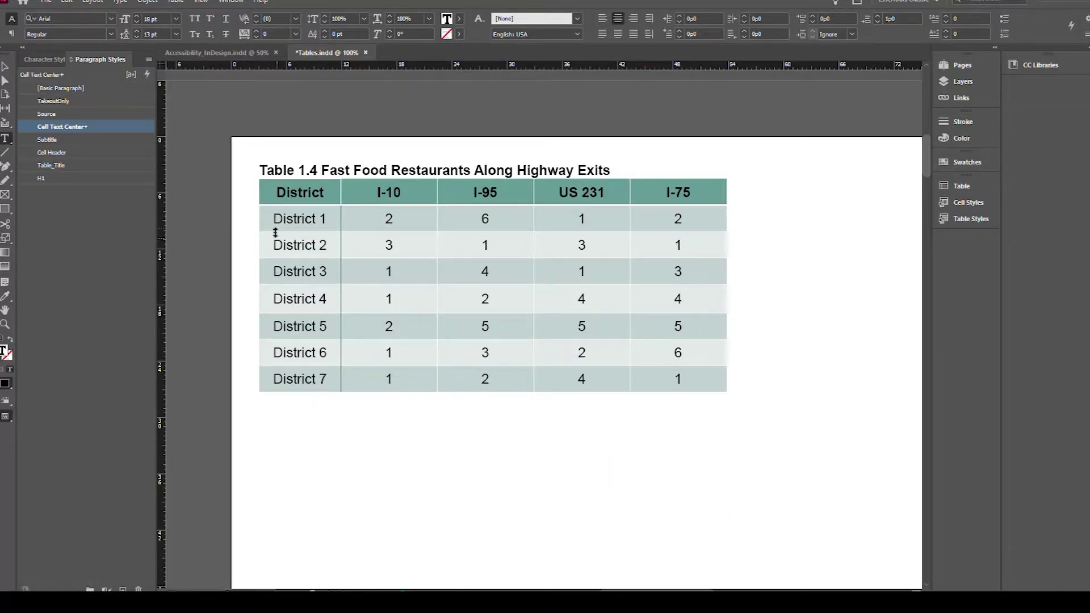
drag(272, 219, 327, 221)
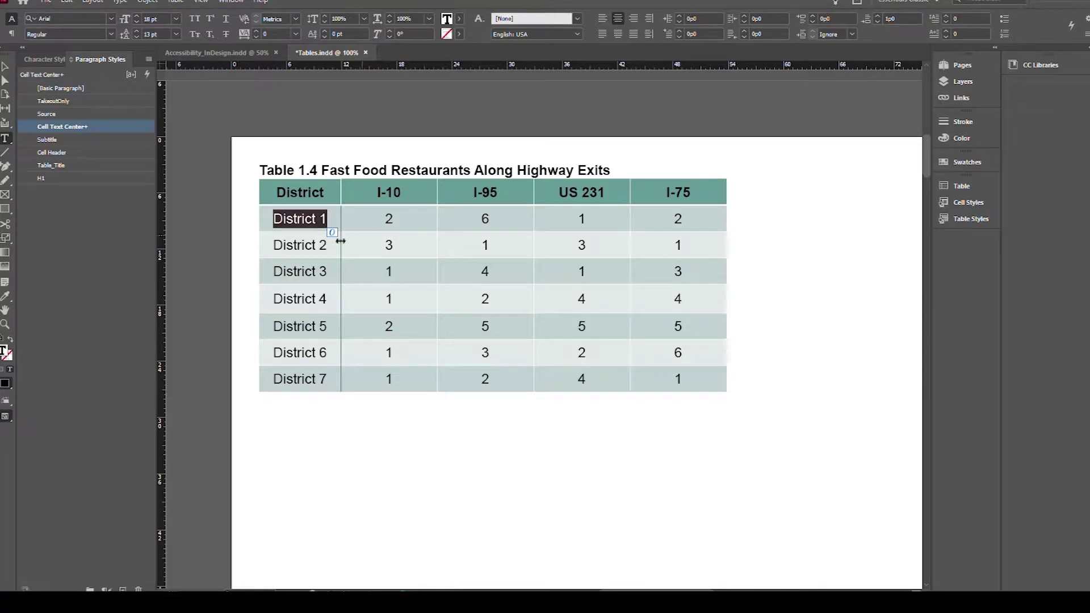
double_click(481, 247)
click(488, 269)
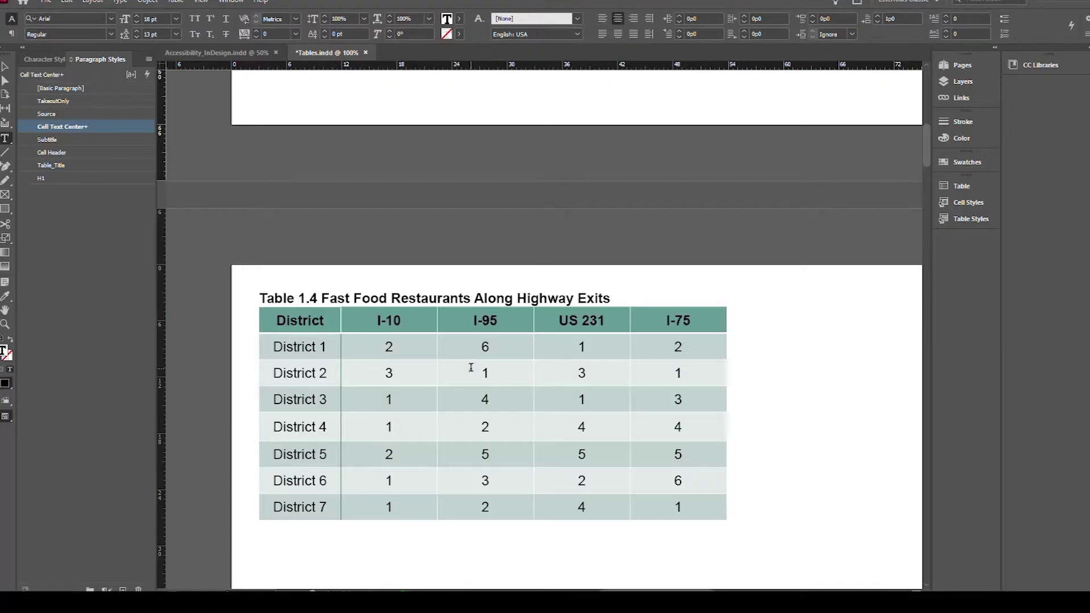
- Examine the footnoted version of the table and its Notes line about restaurants offering takeout only
scroll(470, 367, down, 2)
scroll(470, 367, up, 6)
scroll(465, 361, down, 5)
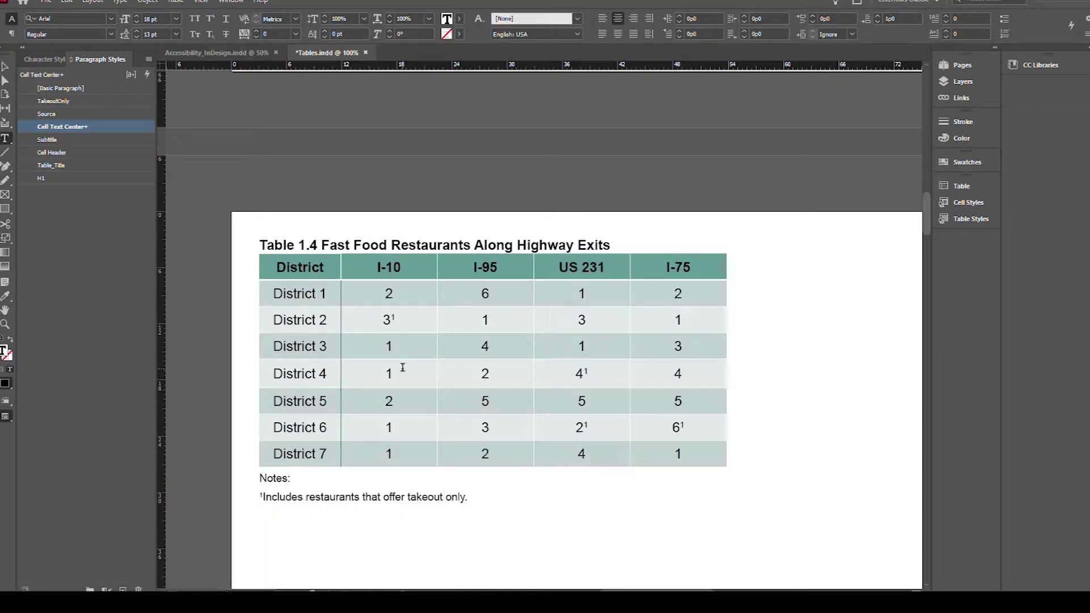
scroll(403, 366, down, 5)
scroll(402, 359, up, 5)
double_click(268, 481)
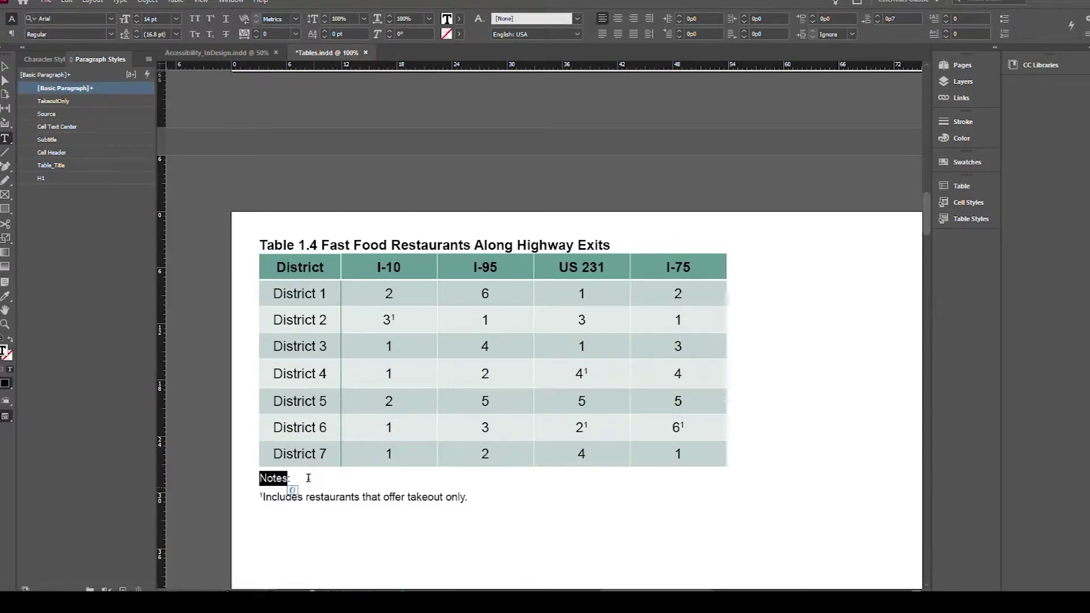
click(262, 498)
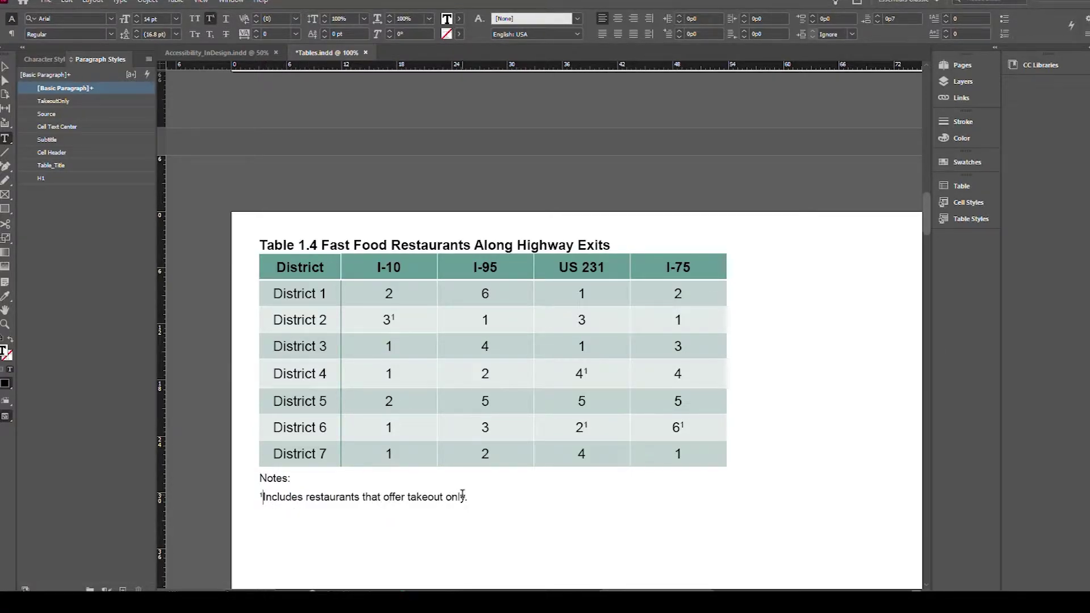
- Inspect the superscript 1 note markers in District 2 under I-10 and in Districts 4 and 6 under US 231
drag(379, 320, 389, 322)
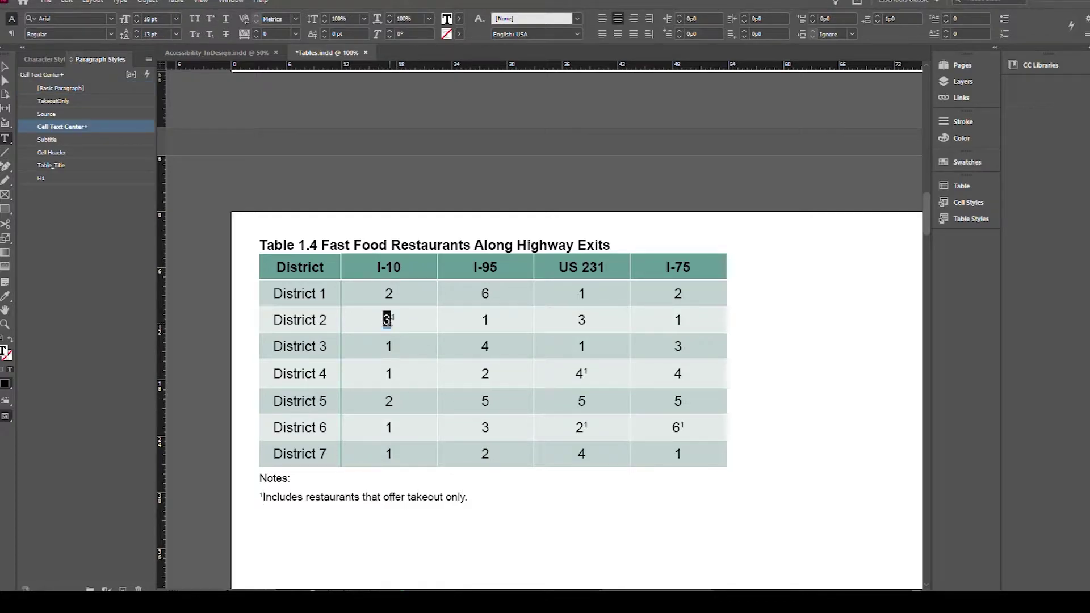
key(Right)
key(Right)
drag(391, 319, 390, 320)
click(367, 348)
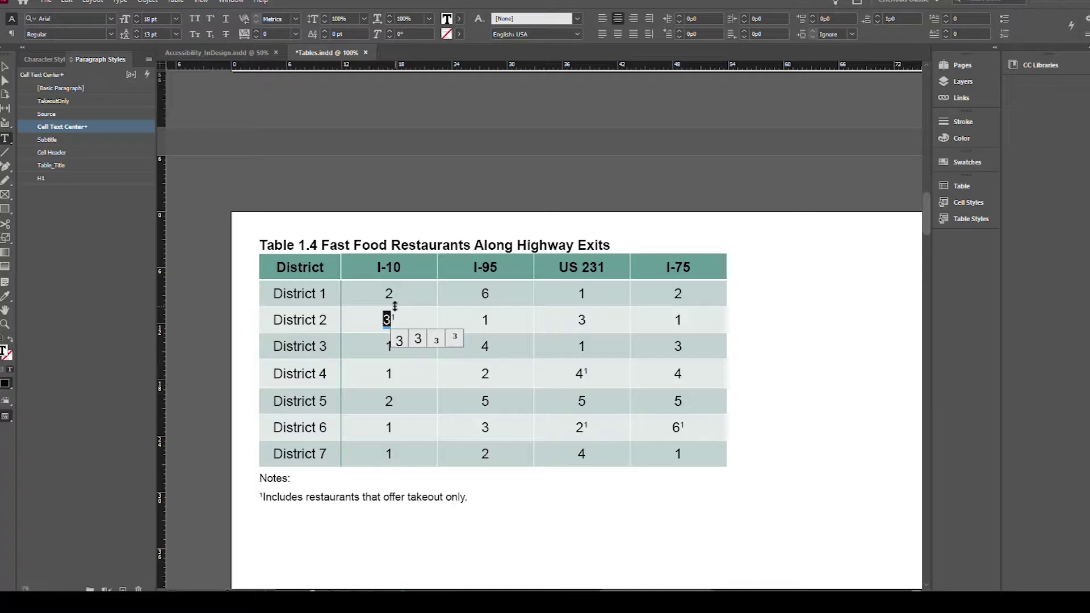
click(402, 321)
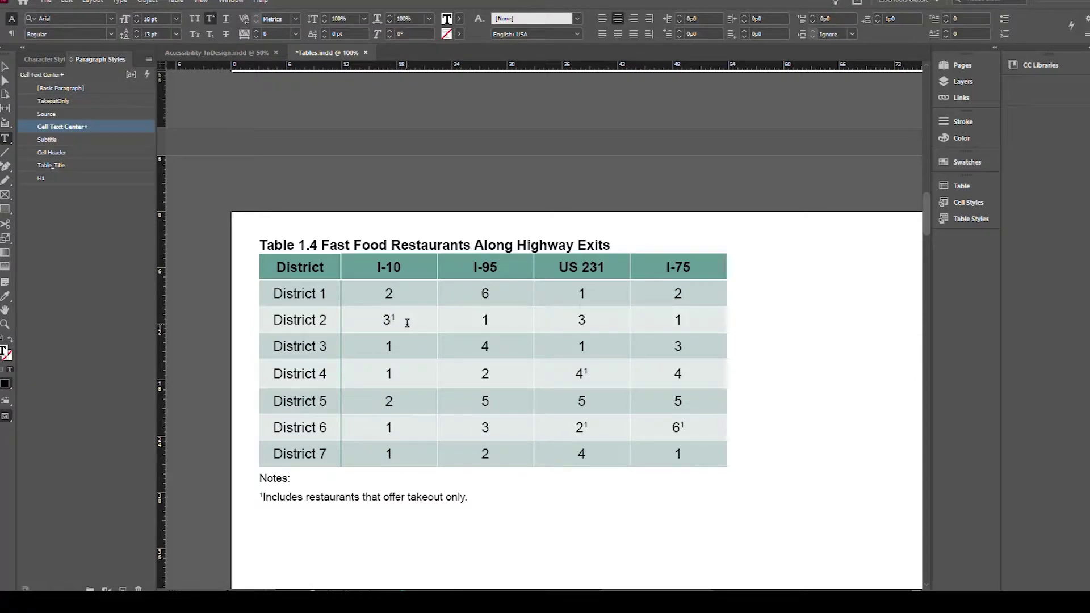
drag(568, 377, 595, 371)
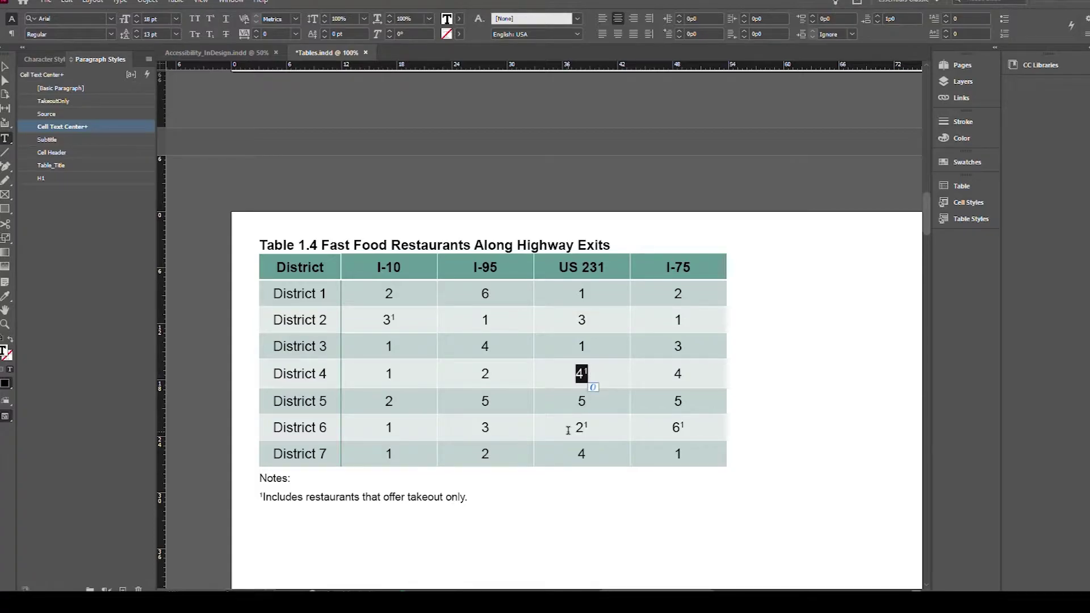
drag(567, 430, 591, 428)
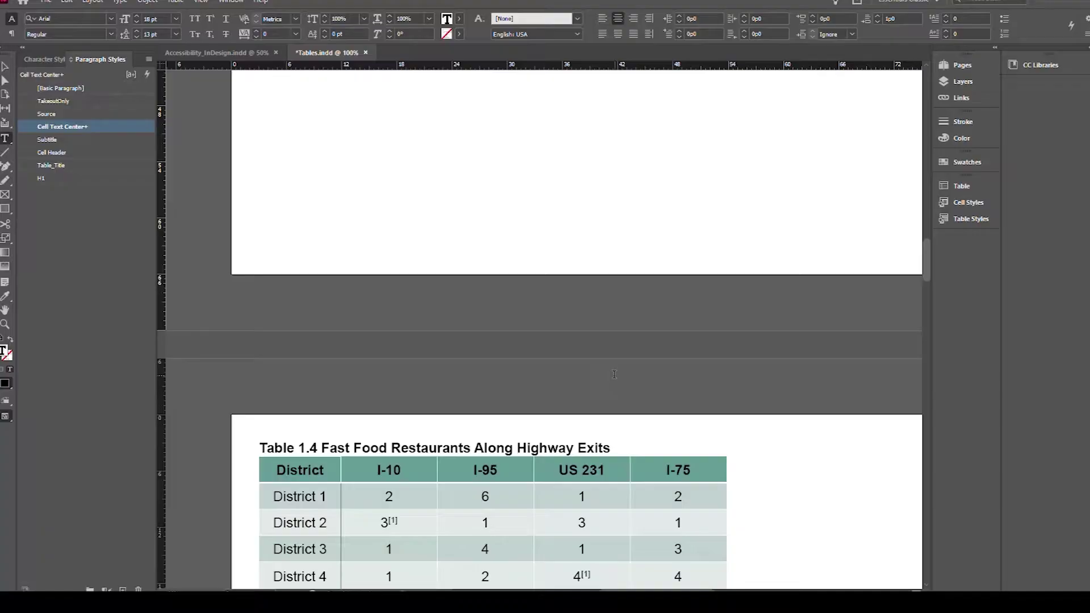
- Replace the bracketed note markers in District 2's I-10 cell and the US 231 cells of Districts 4 and 6 with superscript A
scroll(614, 374, down, 5)
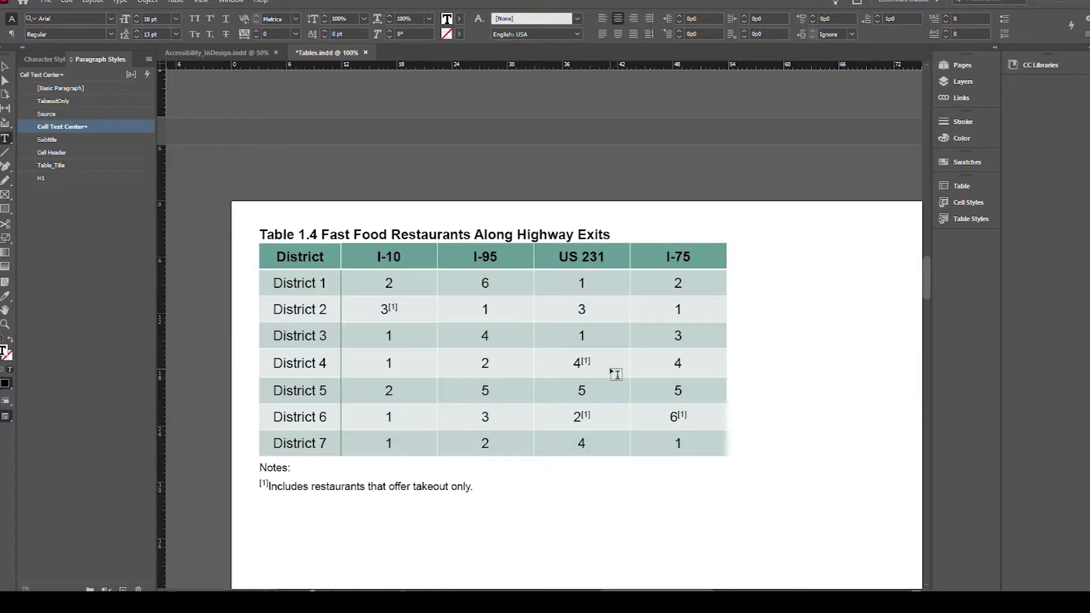
click(398, 223)
drag(399, 223, 389, 223)
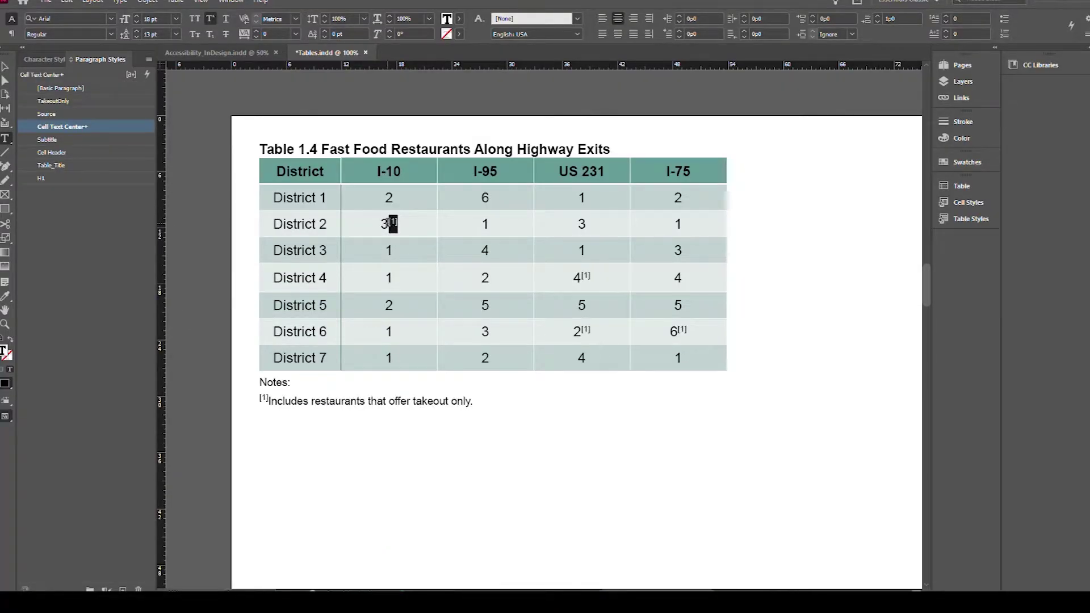
click(402, 238)
drag(388, 222, 400, 222)
key(ctrl+shift+equal)
text(A)
drag(580, 278, 597, 280)
key(ctrl+shift+equal)
text(A)
drag(579, 332, 588, 329)
key(ctrl+shift+equal)
text(A)
- Replace the A markers in District 2's I-10 cell and District 4's US 231 cell with asterisks
drag(399, 223, 393, 224)
key(BackSpace)
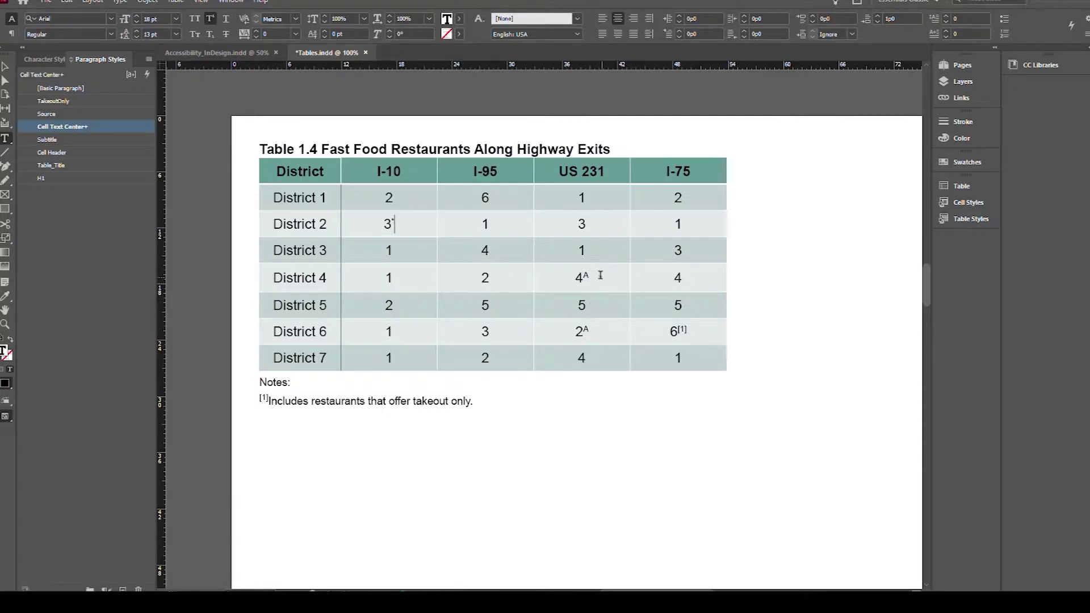
drag(594, 277, 584, 278)
key(BackSpace)
- Compare the table marking takeout-only totals in red alone with the Food Options table using red plus asterisks, including both notes
scroll(587, 332, down, 15)
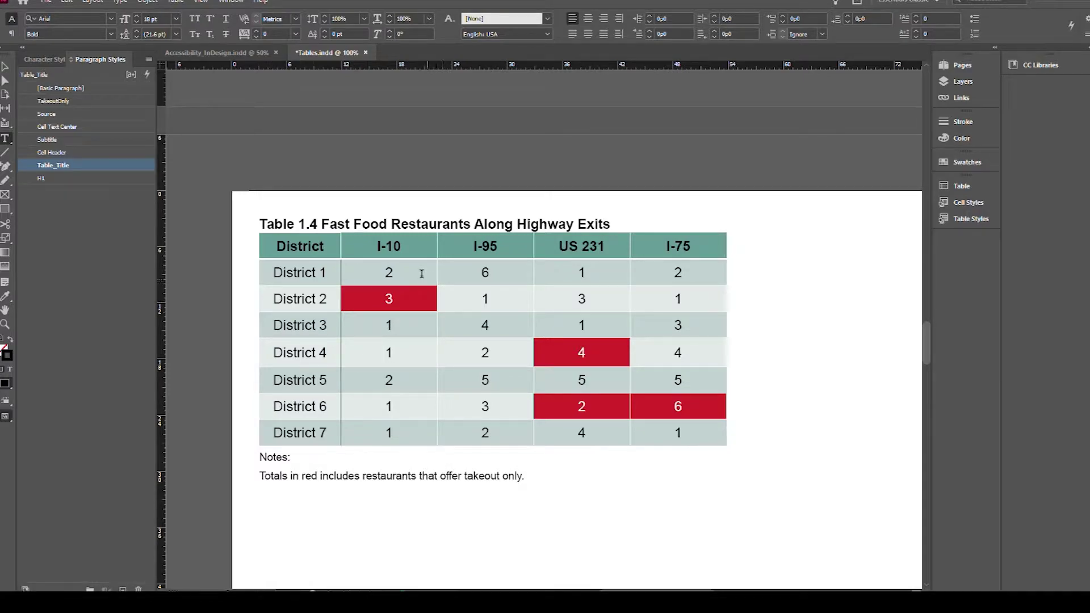
click(391, 298)
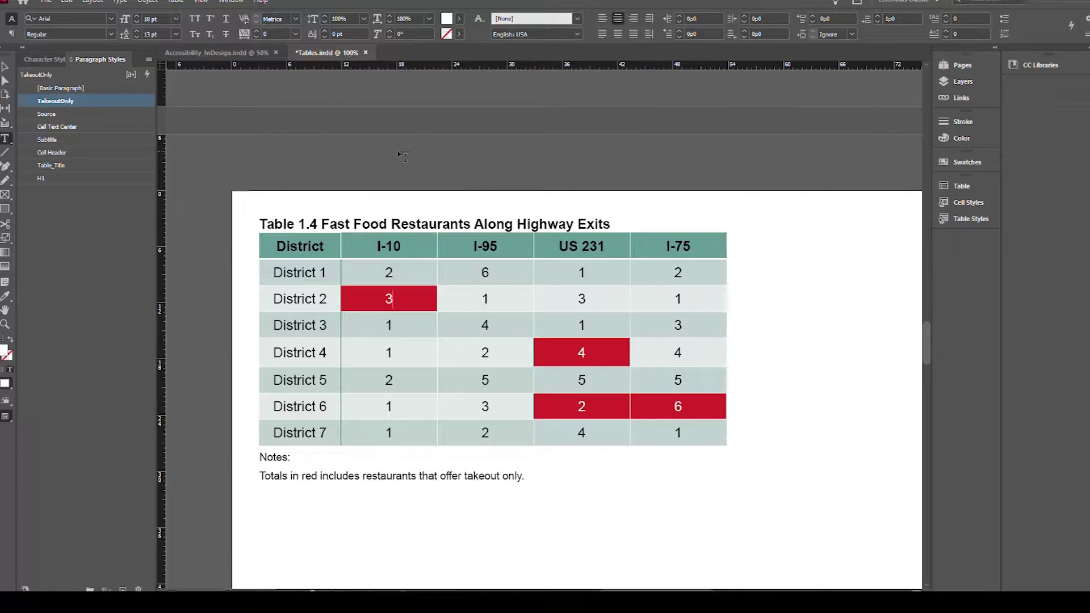
scroll(436, 300, down, 10)
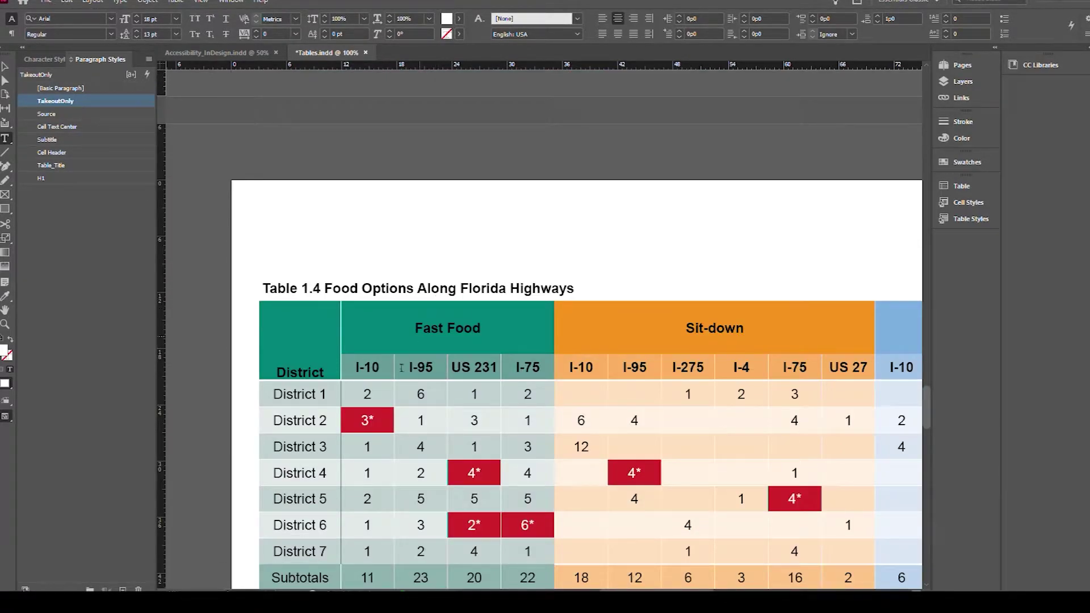
scroll(388, 407, up, 1)
scroll(402, 369, down, 5)
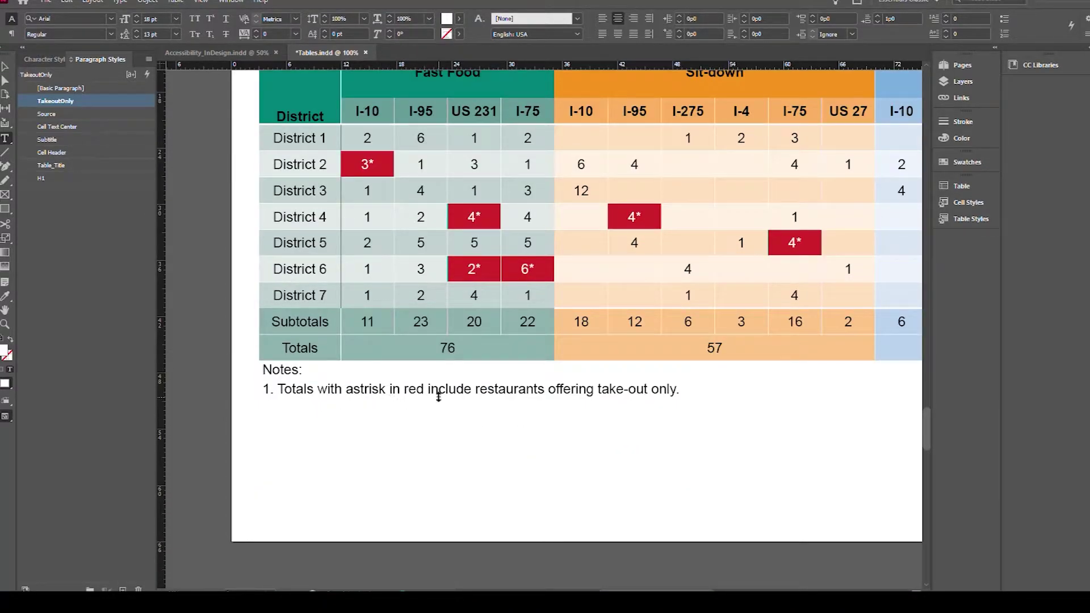
scroll(507, 392, up, 1)
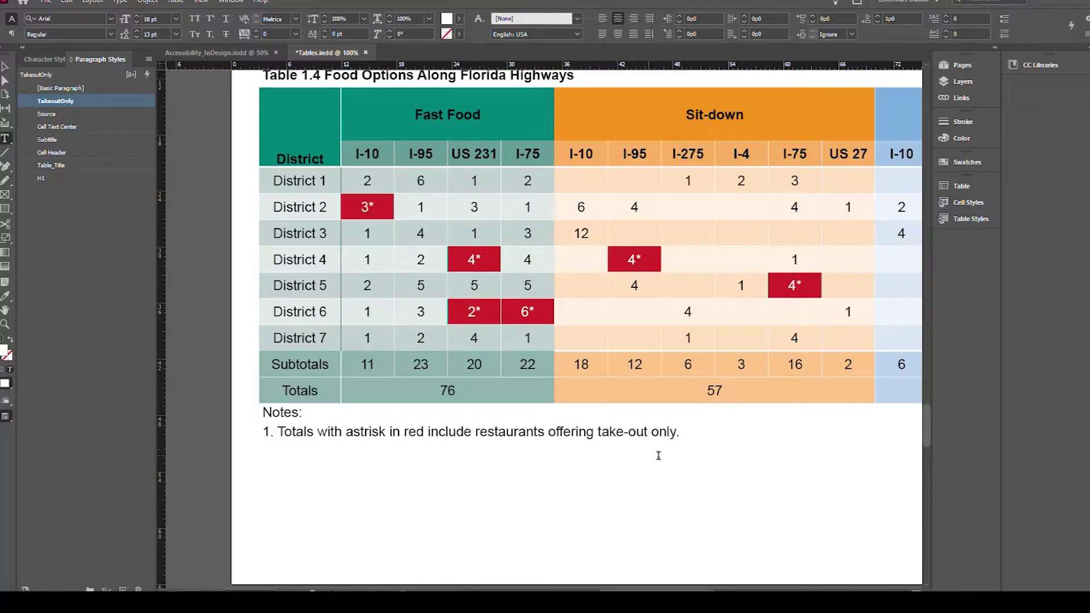
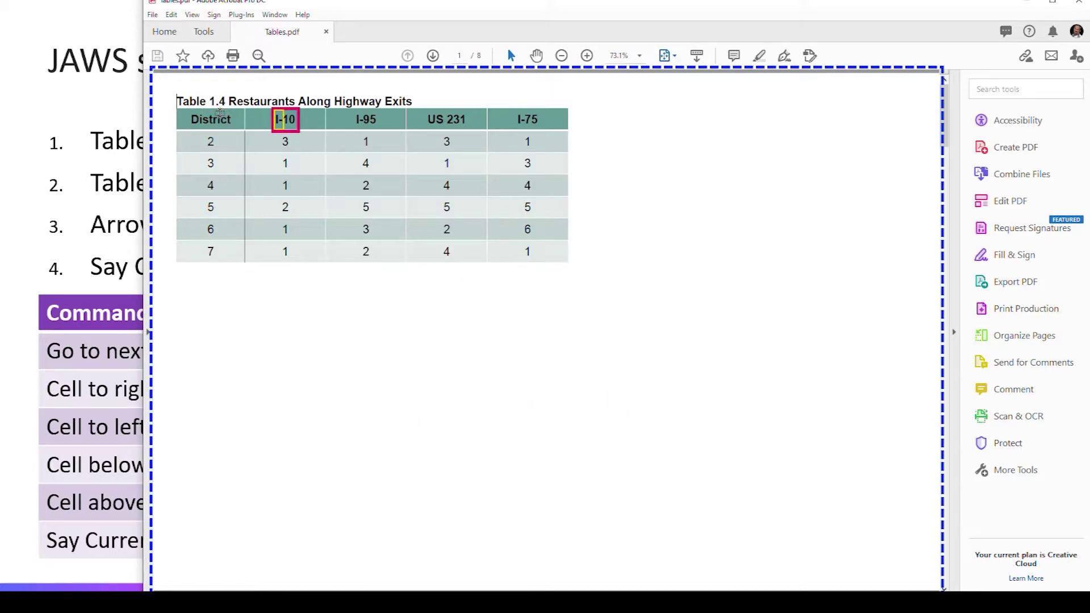
- Switch to Tables.pdf in Acrobat and step through the first table's header cells to I-75 with the screen reader
key(ctrl+alt+Right)
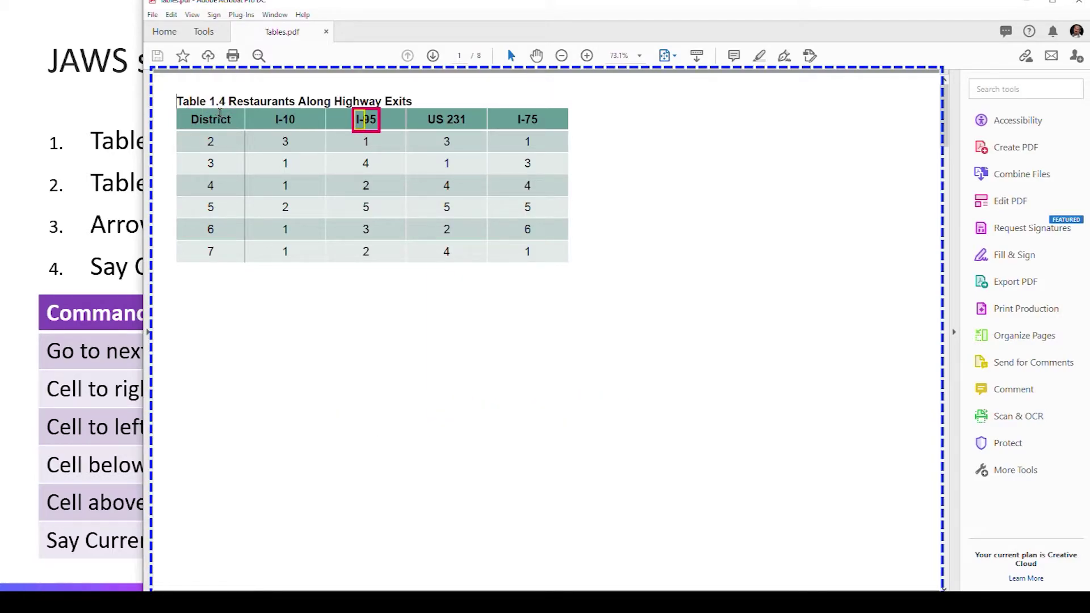
key(ctrl+alt+Right)
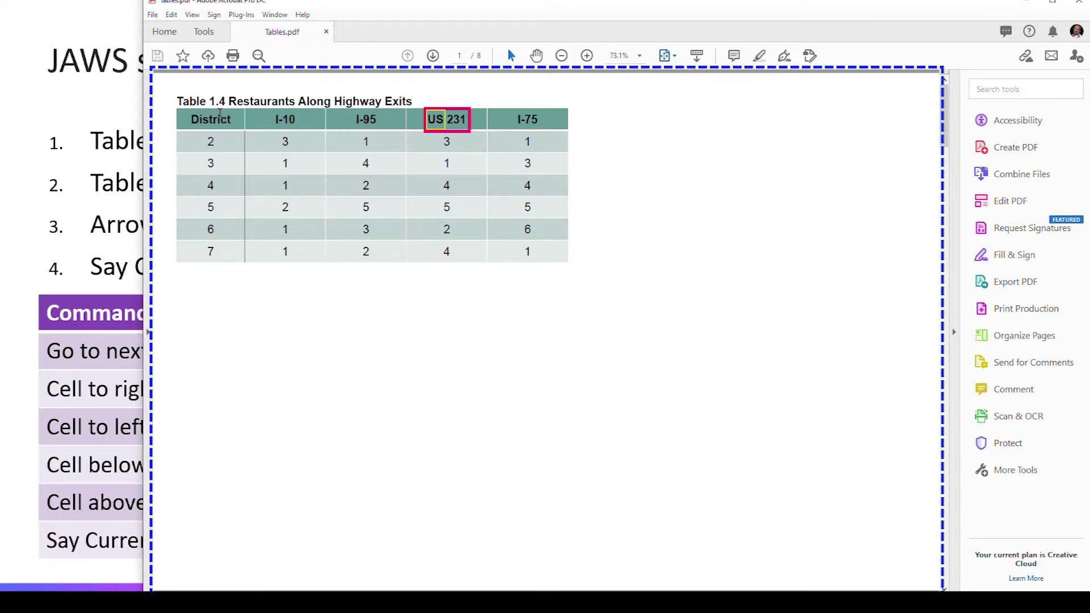
key(ctrl+alt+Left)
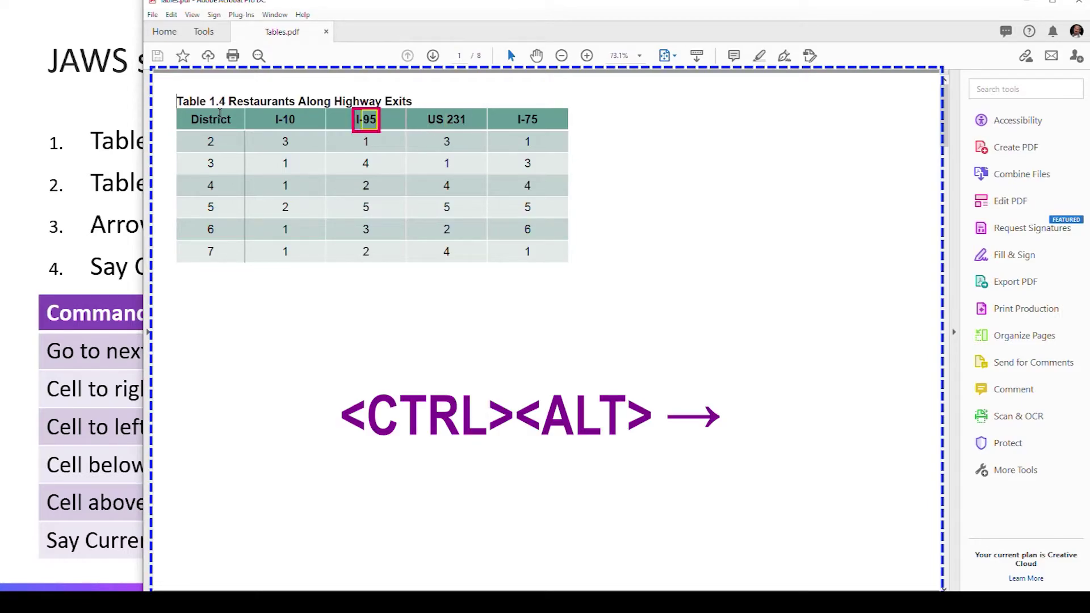
key(ctrl+alt+Right)
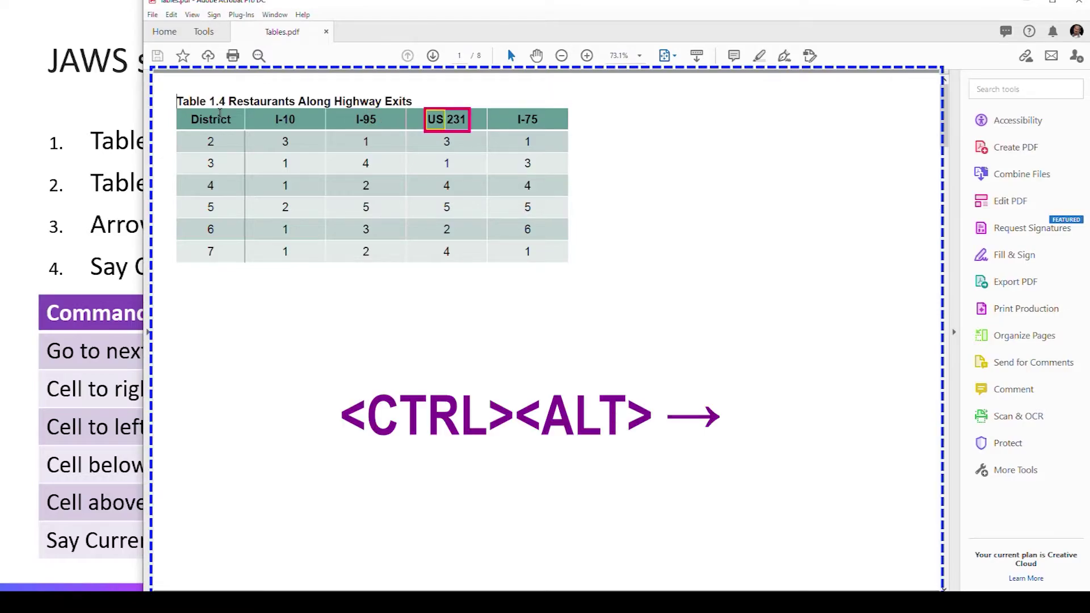
key(ctrl+alt+Right)
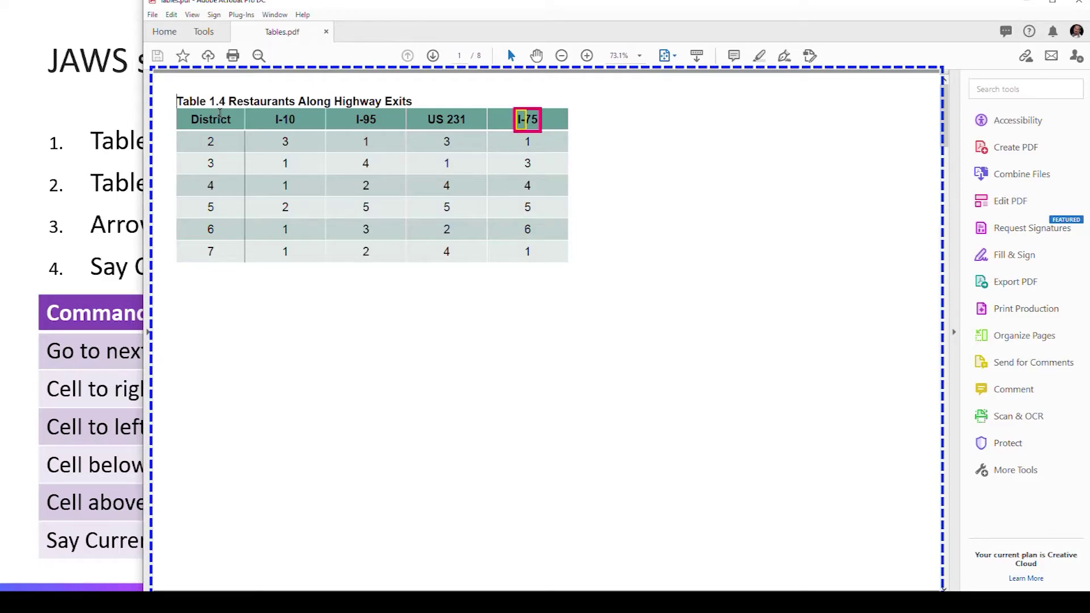
- Move the screen reader down the I-75 column to district 3's row and back across to I-95
key(ctrl+alt+Down)
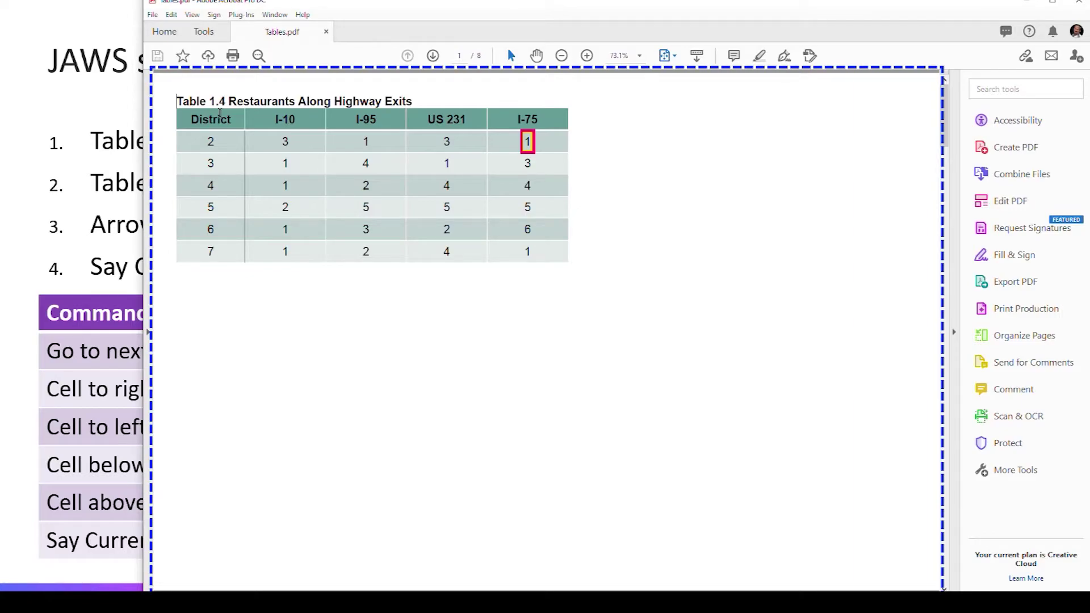
key(ctrl+alt+Down)
key(ctrl+alt+Left)
key(ctrl+alt+Left)
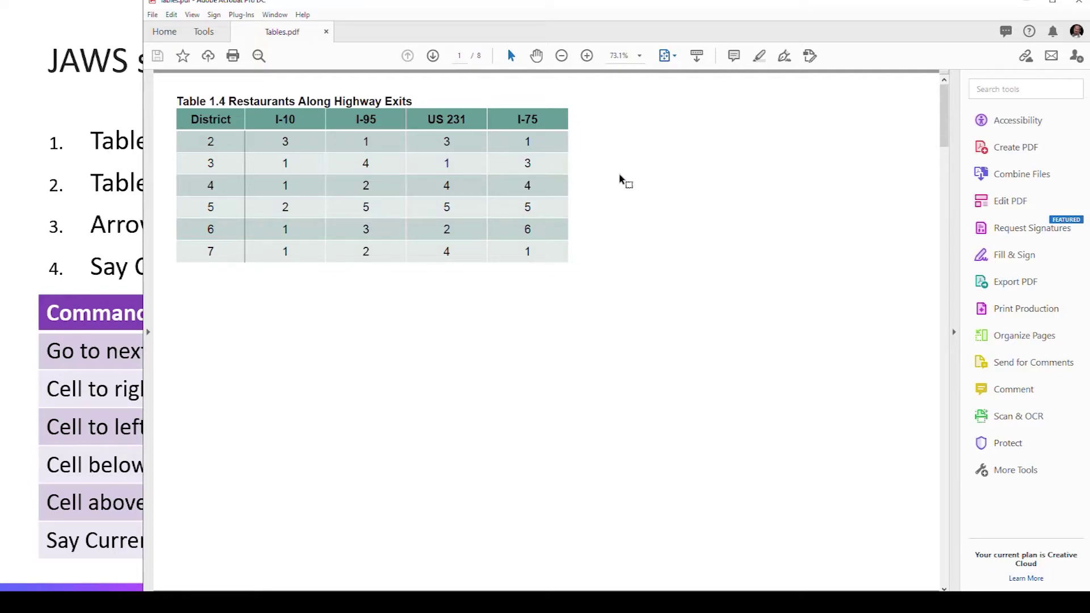
- Jump to the first table with the screen reader, move to district 3's I-95 cell and have that cell announced
key(t)
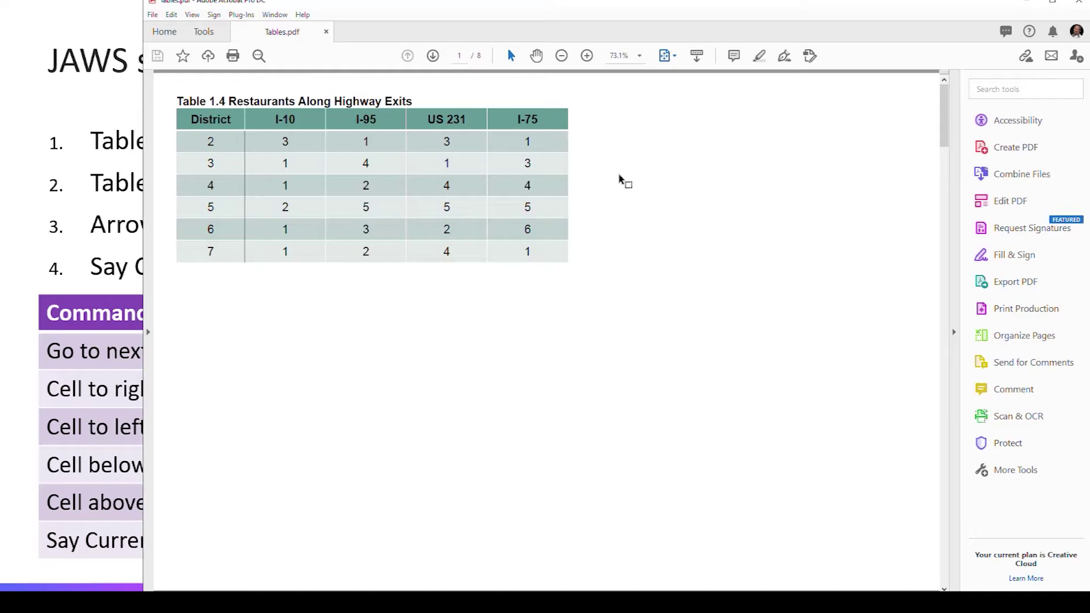
key(ctrl+alt+Right)
key(ctrl+alt+Right)
key(ctrl+alt+Down)
key(ctrl+alt+Down)
key(ctrl+alt+KP_5)
- Navigate with the screen reader to district 4's US 231 cell and check it against its row label
key(ctrl+alt+Left)
key(ctrl+alt+Right)
key(ctrl+alt+Right)
key(ctrl+alt+Down)
drag(207, 186, 217, 186)
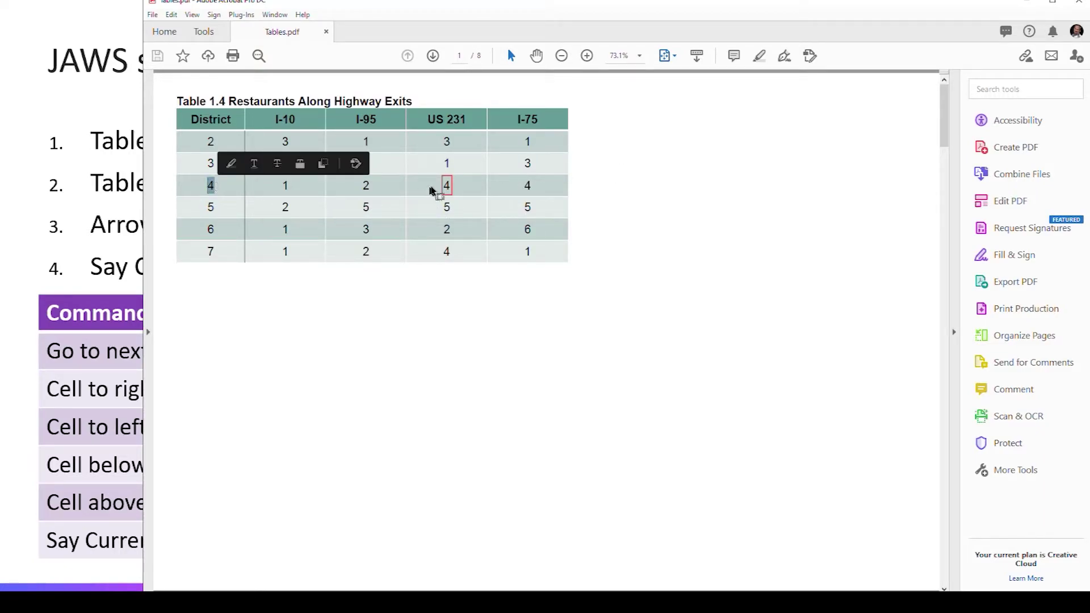
click(475, 186)
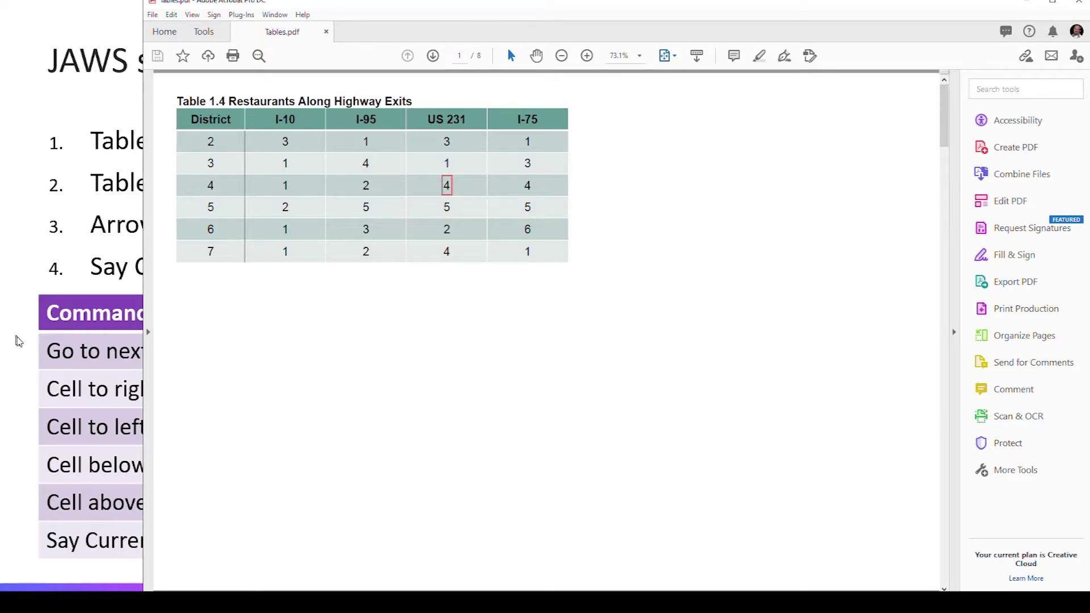
- Locate the tag of the page 1 table's title from a text selection and open the table beneath it for cell editing
click(148, 332)
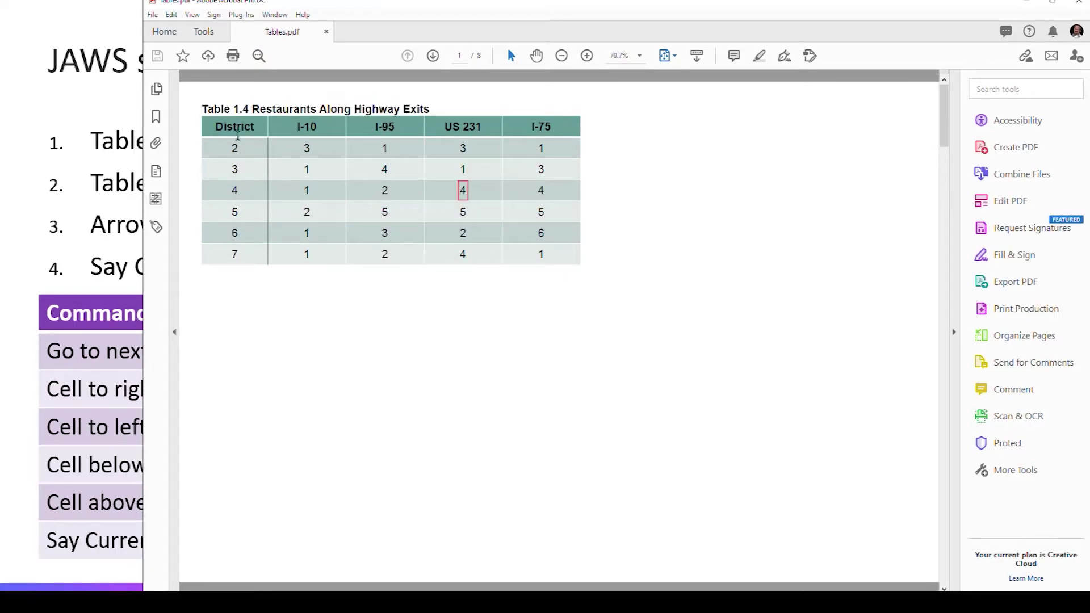
double_click(228, 110)
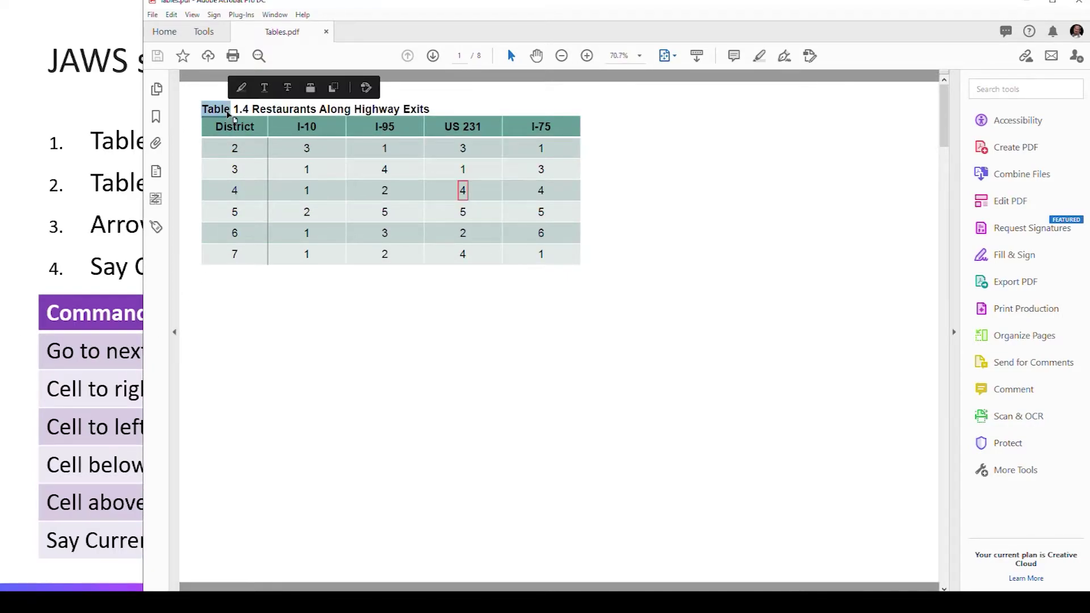
click(156, 227)
right_click(160, 266)
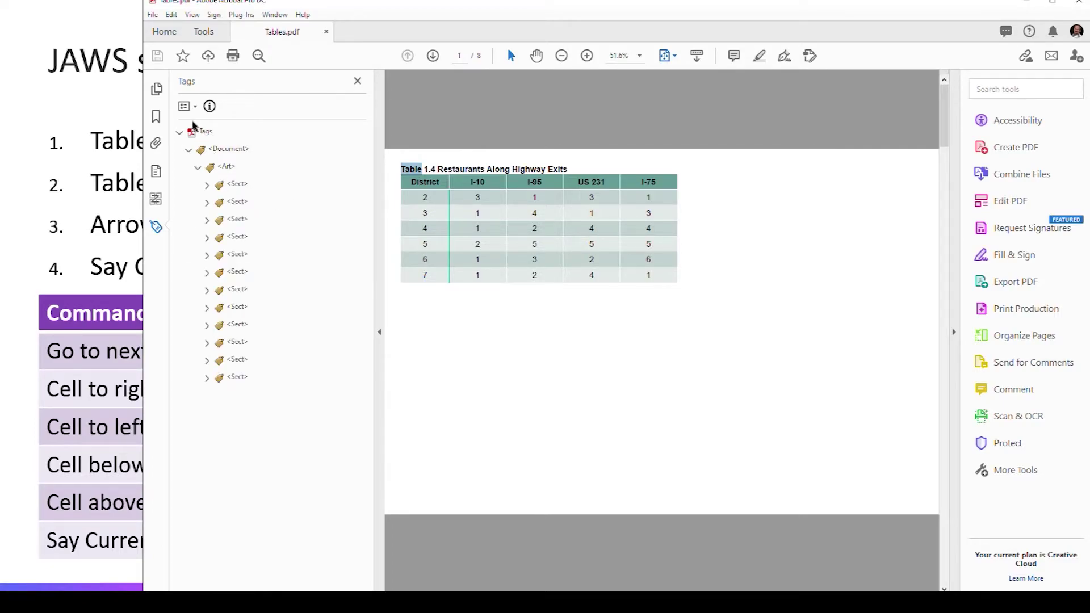
click(186, 106)
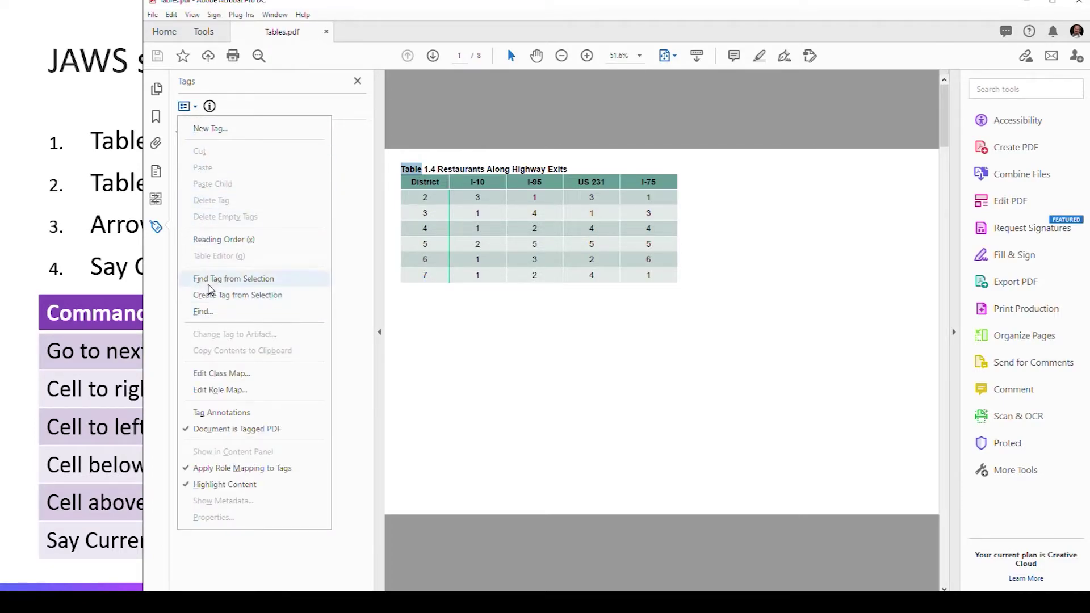
click(227, 278)
click(216, 239)
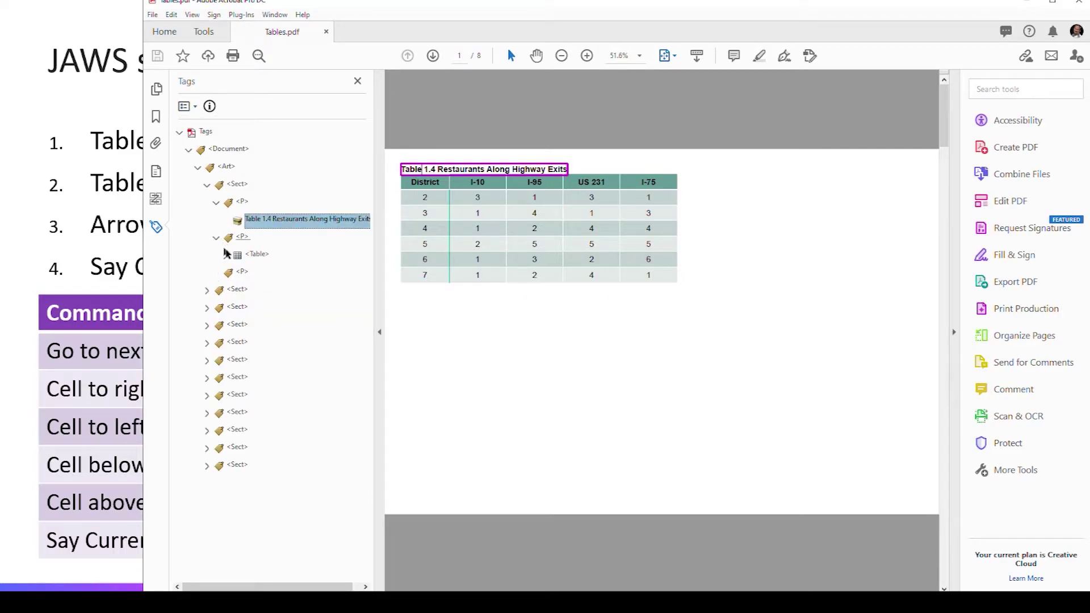
click(257, 255)
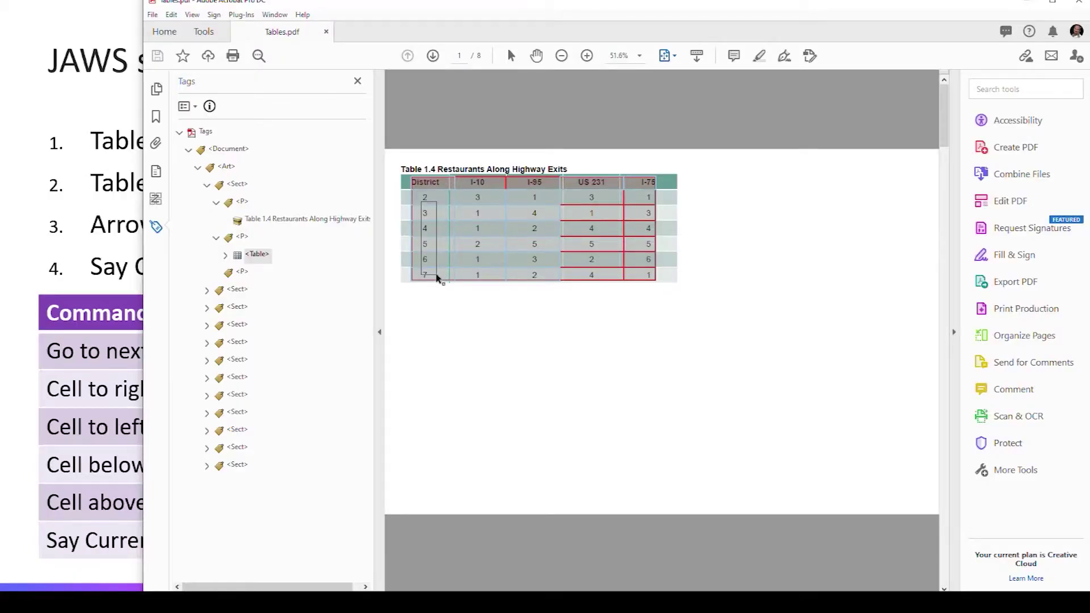
- Set the selected cells in the District, I-10 and I-95 columns as header cells with Row scope
right_click(439, 278)
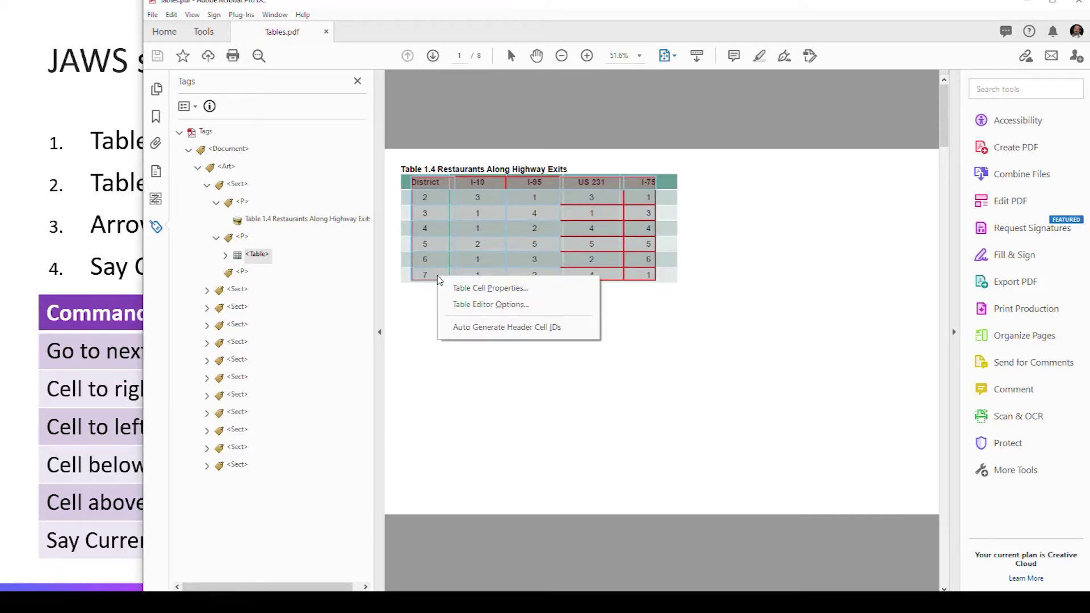
click(471, 289)
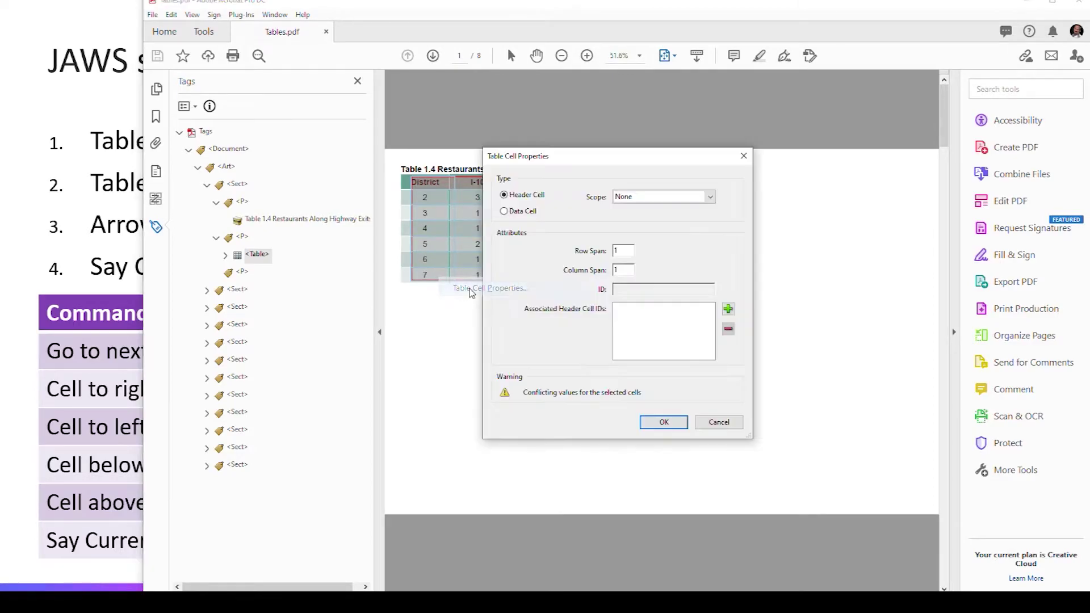
click(637, 199)
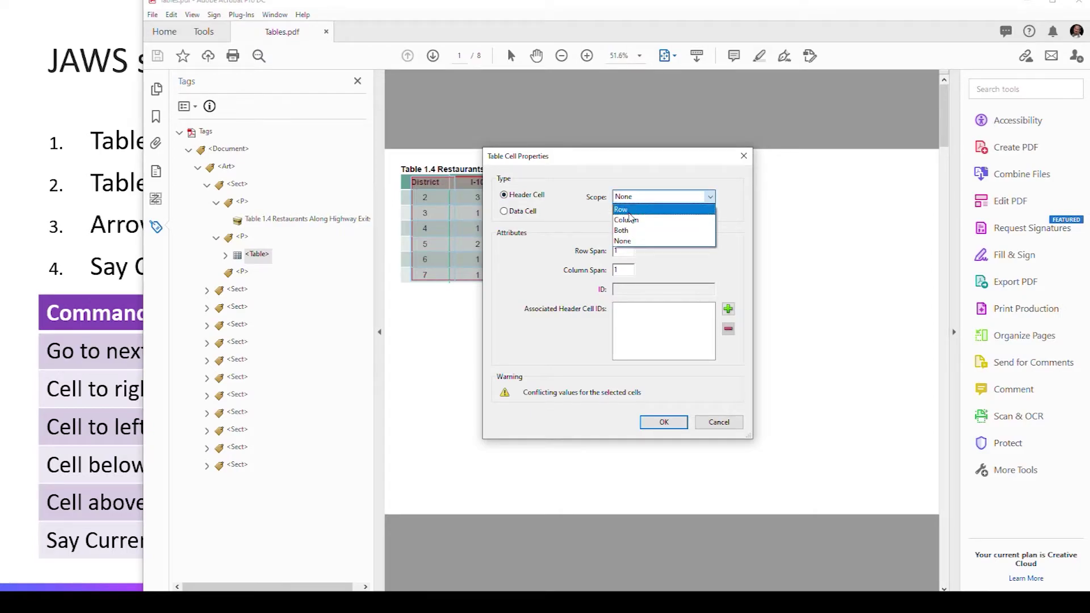
click(629, 214)
click(663, 422)
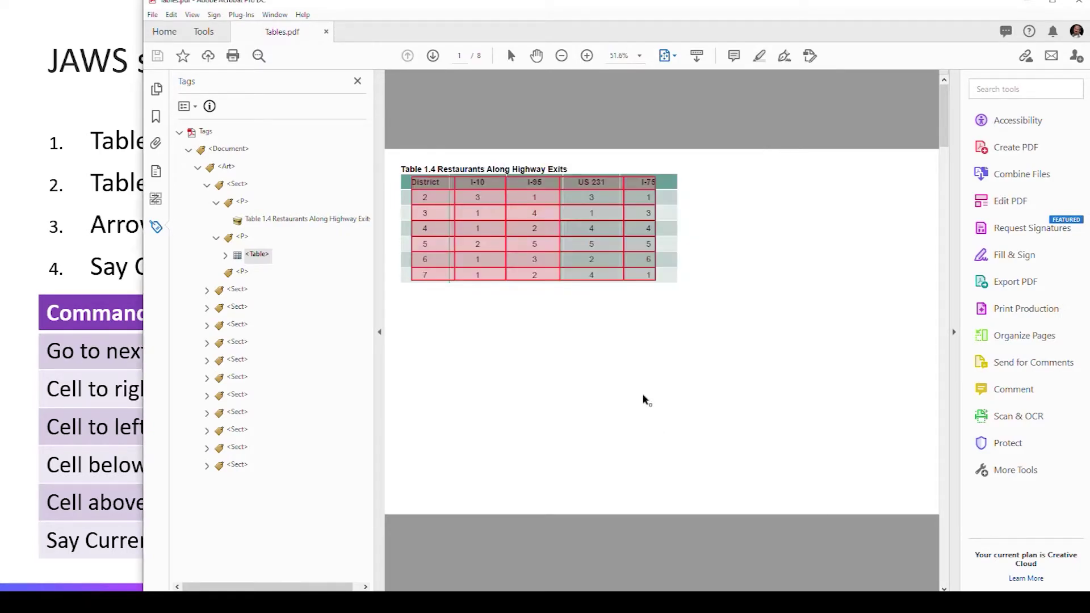
- Select only the district label cells 2 to 7 and set their header scope to Row
click(482, 242)
click(445, 200)
shift+click(425, 214)
drag(430, 235, 434, 277)
right_click(436, 278)
click(486, 290)
click(625, 215)
click(621, 228)
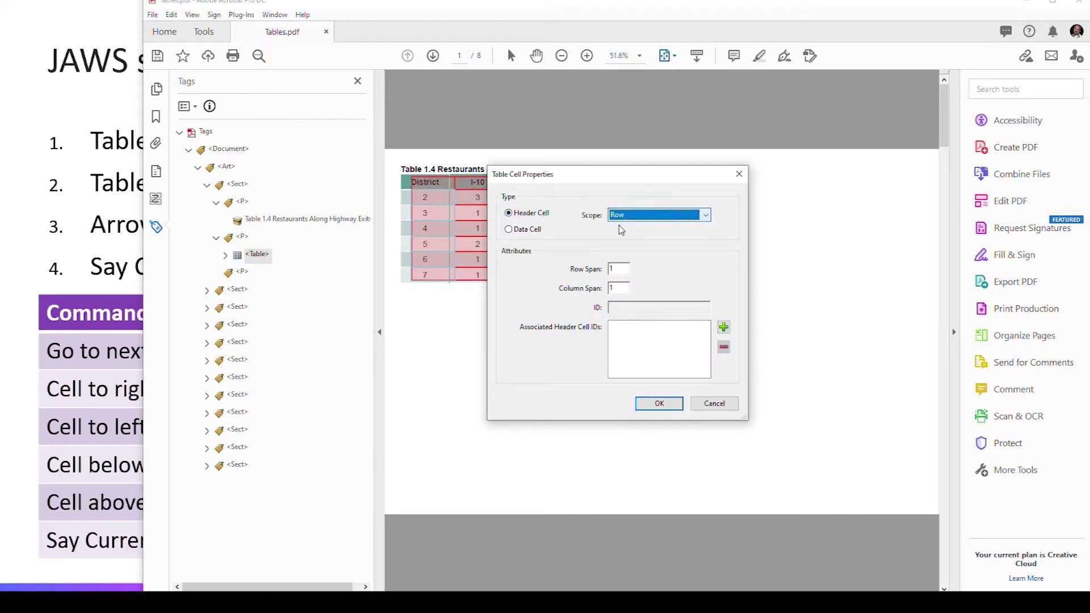
click(659, 404)
- Turn the number cells under I-10 through I-75 into data cells
drag(477, 199, 644, 278)
right_click(644, 277)
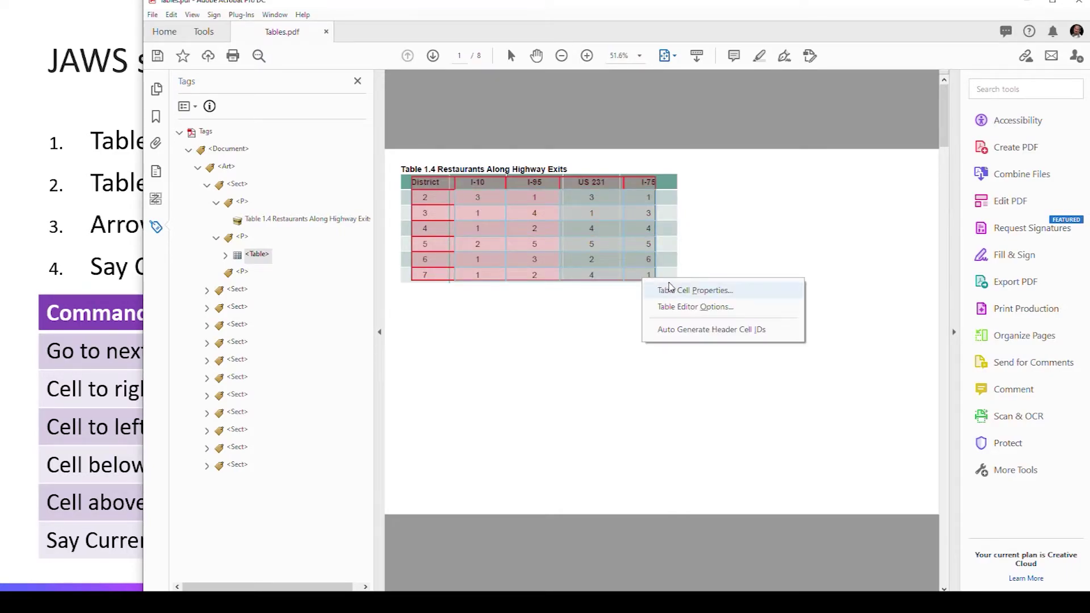
click(670, 290)
click(634, 202)
click(527, 217)
click(524, 212)
click(664, 421)
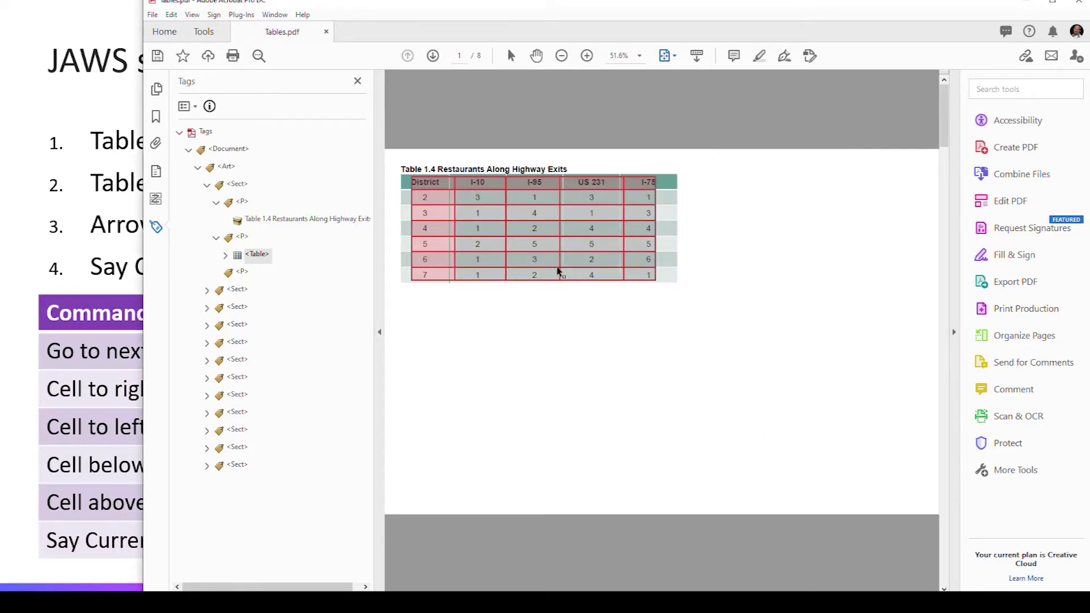
- Set the scope of the District header cell to Column
click(423, 183)
right_click(451, 190)
click(565, 192)
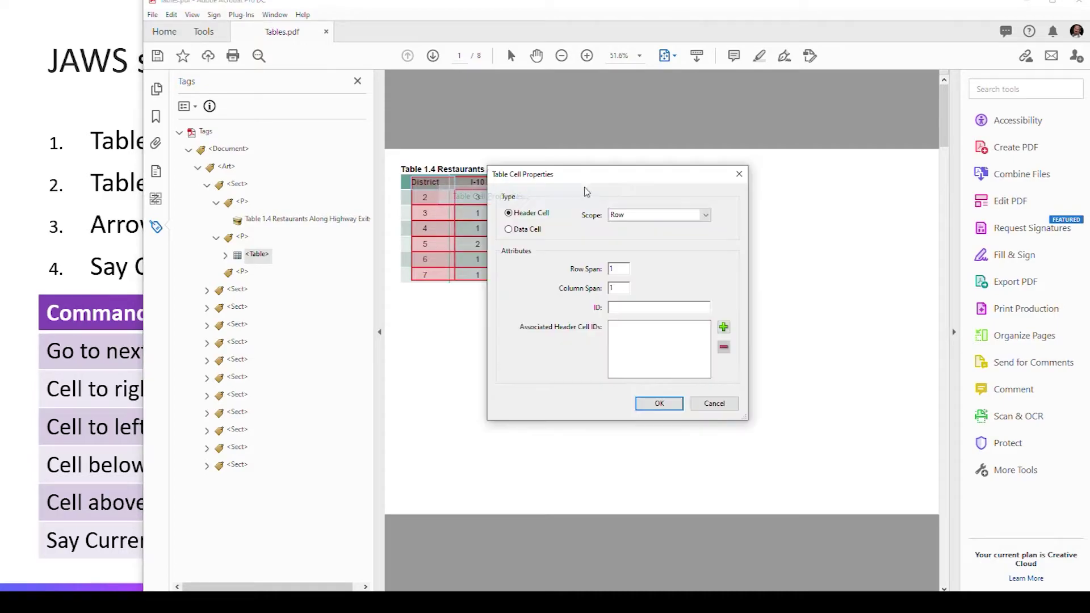
click(659, 214)
click(640, 249)
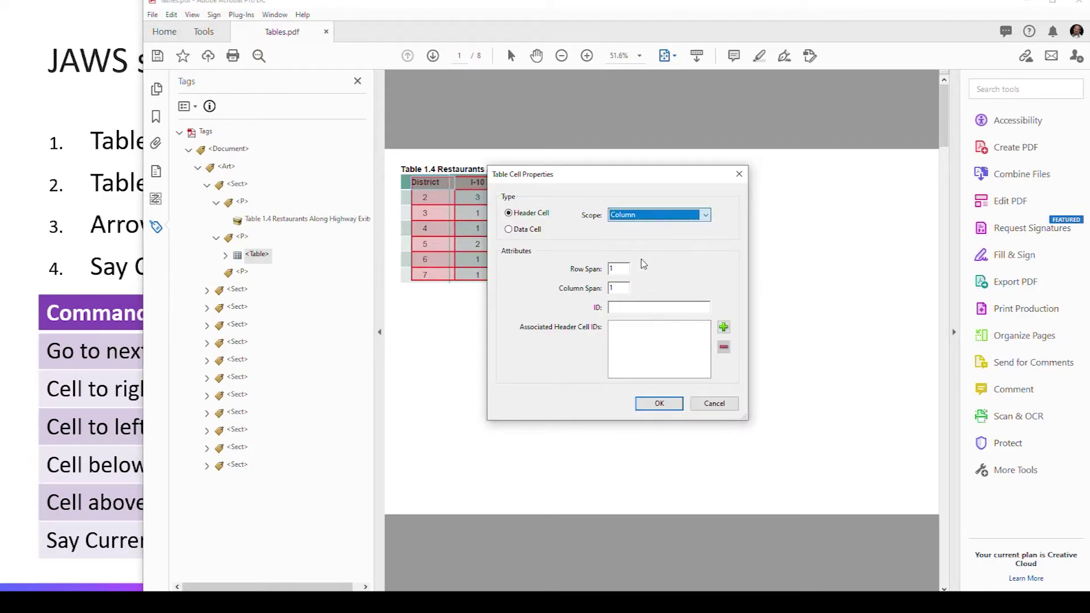
click(659, 404)
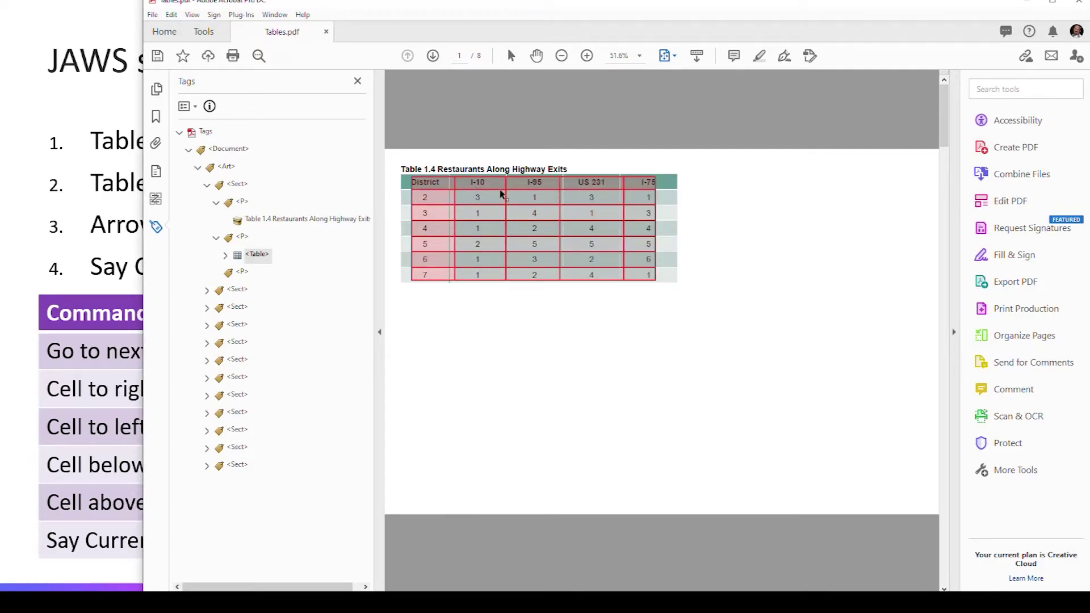
- Set the scope of the remaining highway header cells, through I-75, to Column
right_click(650, 185)
click(687, 197)
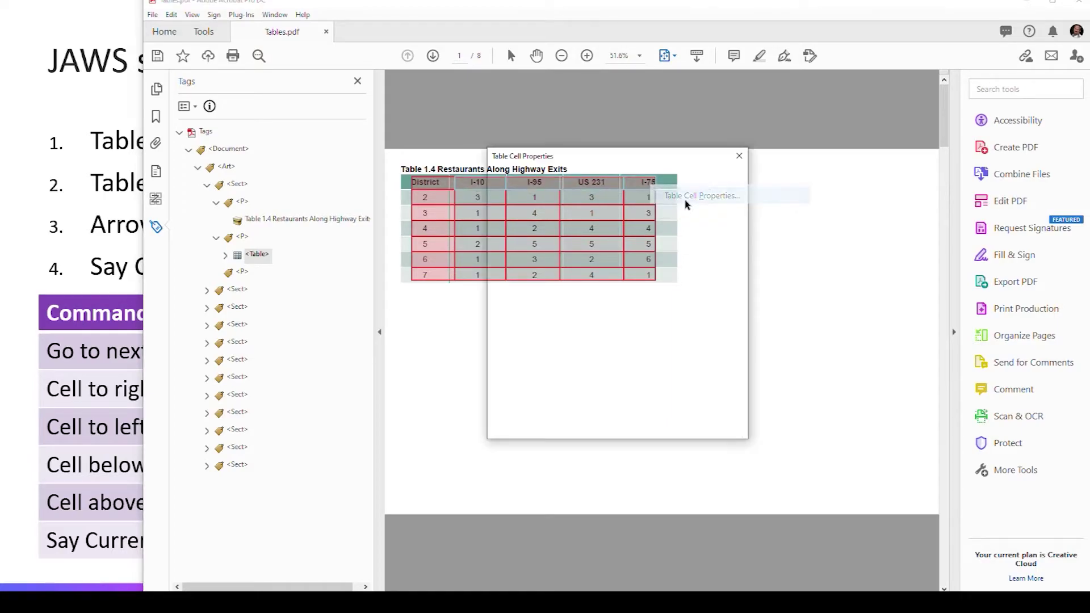
click(633, 199)
click(638, 233)
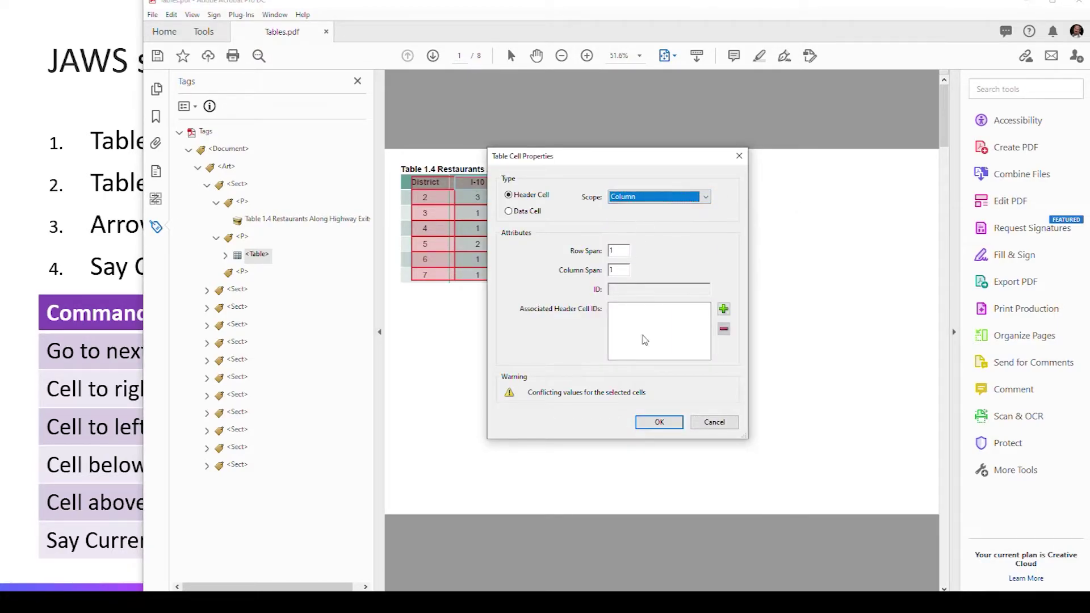
click(659, 422)
- Check the cell type and scope of the district label cells 2 to 7
drag(431, 199, 441, 275)
right_click(441, 274)
click(471, 287)
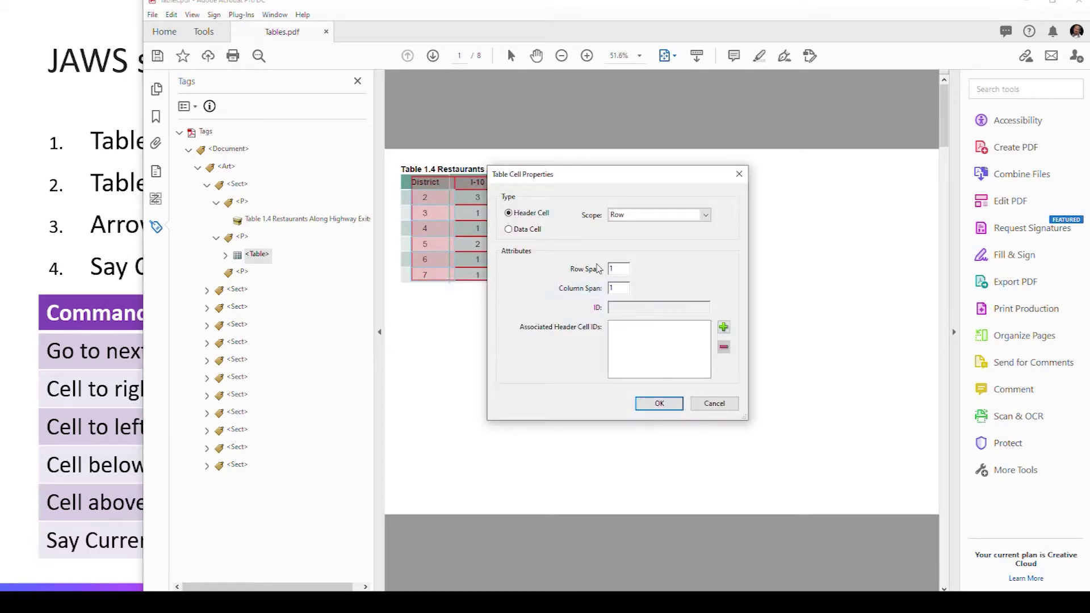
click(656, 403)
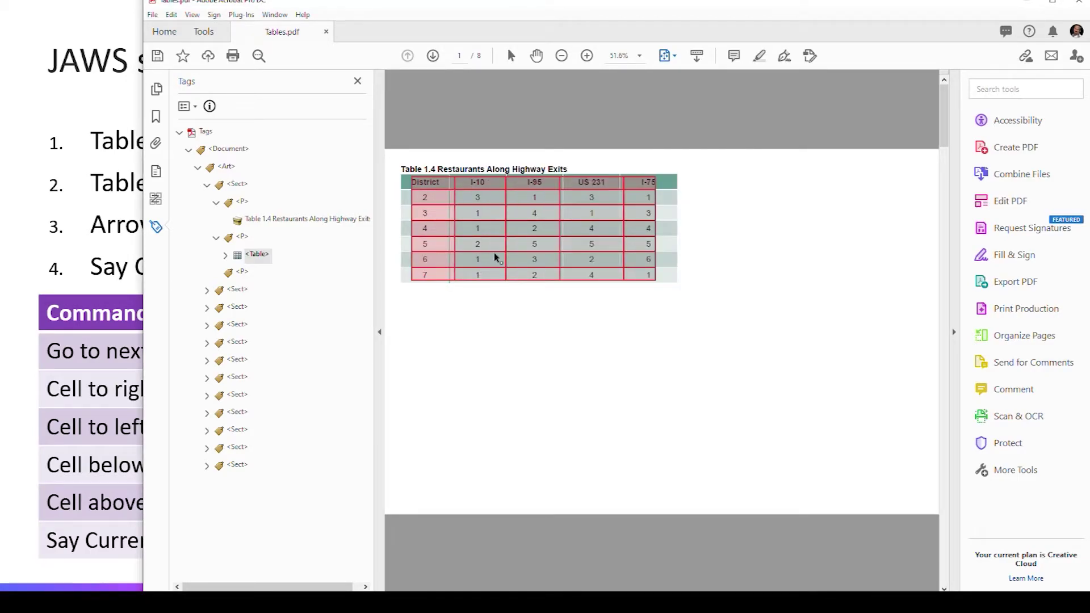
- Leave table cell editing, close the tag tree and move the screen reader one cell down from district 2's I-95 cell
click(492, 370)
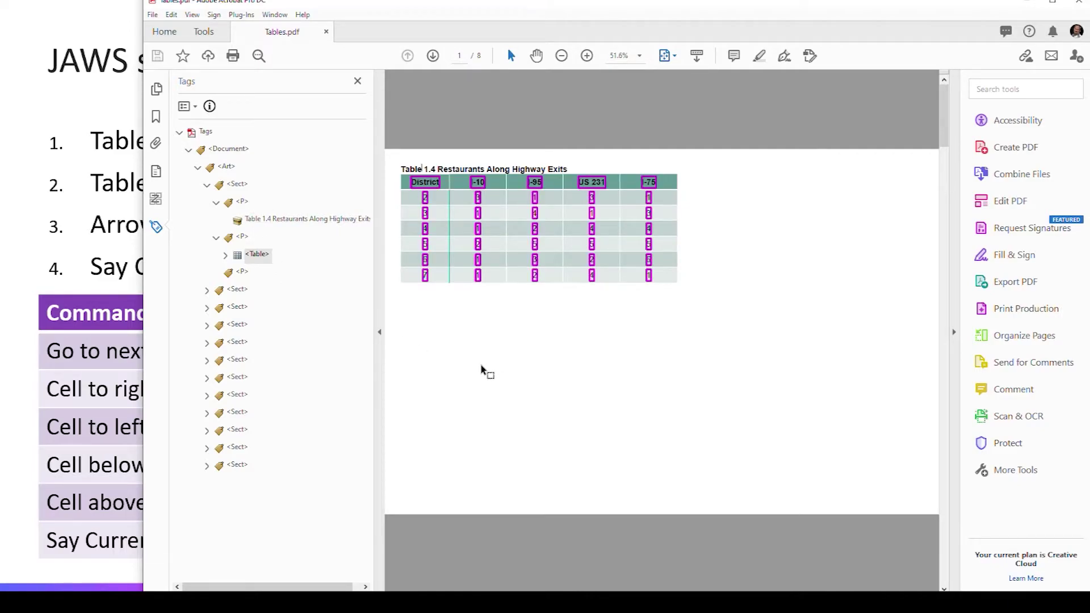
click(357, 80)
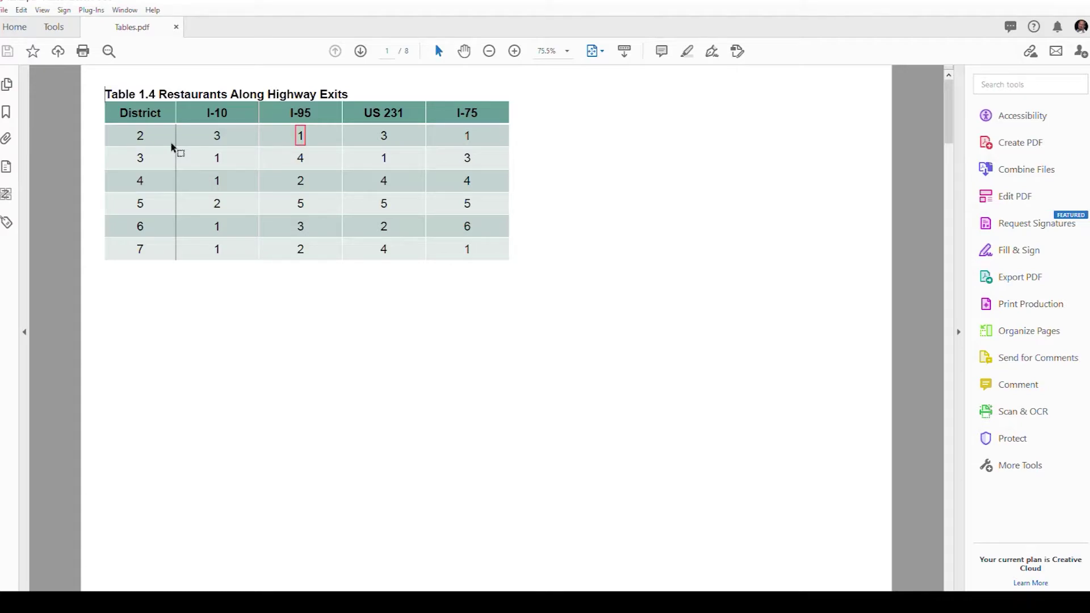
key(ctrl+alt+Down)
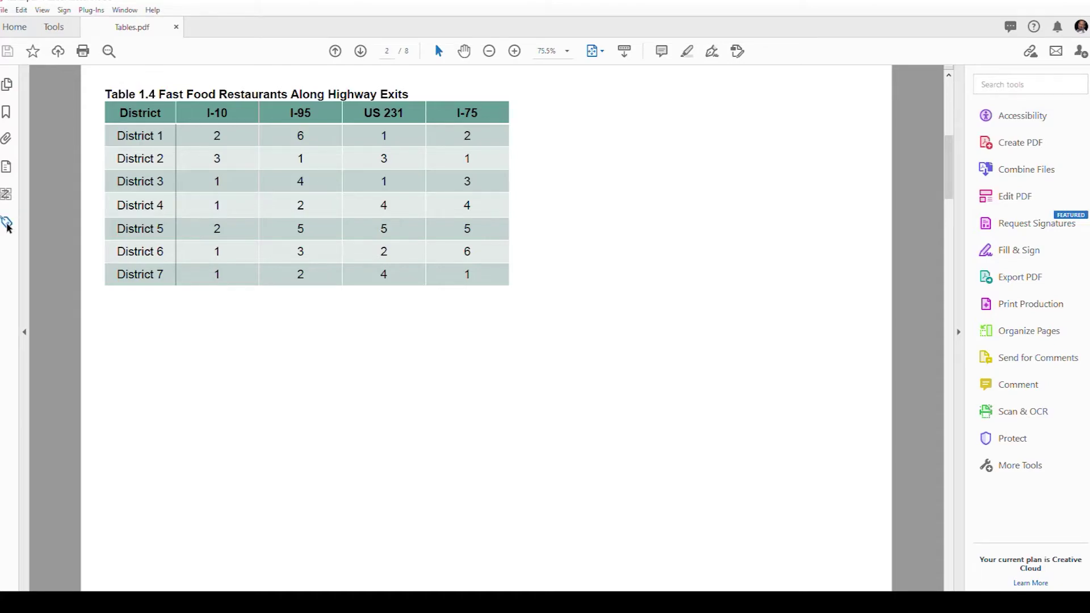
- Find the tag of the page 2 Fast Food Restaurants title from a text selection and open its table in the Table Editor
click(7, 223)
click(49, 163)
double_click(274, 124)
right_click(273, 126)
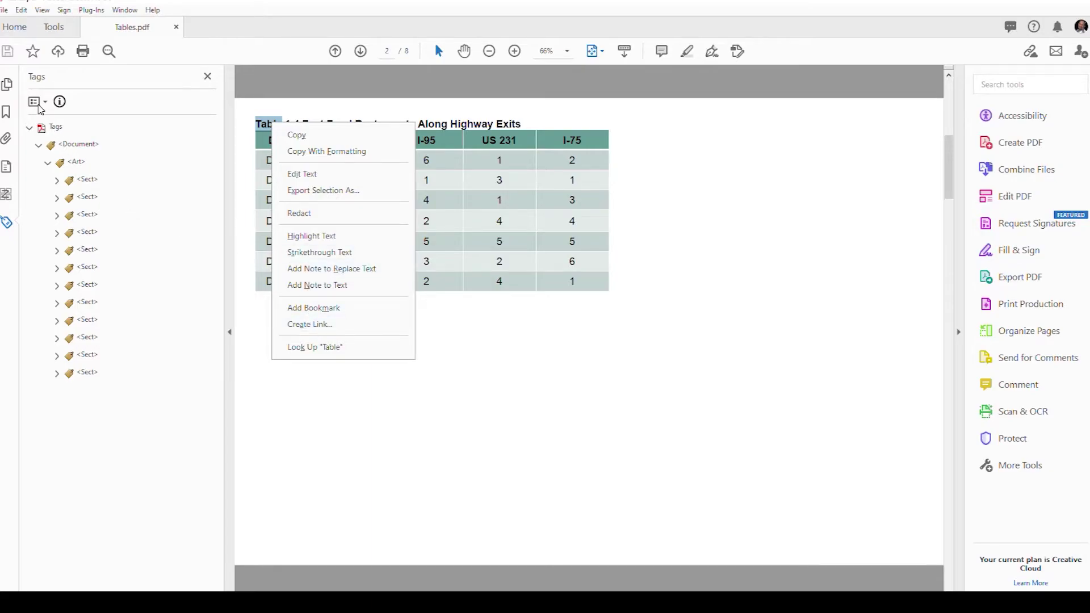
click(37, 101)
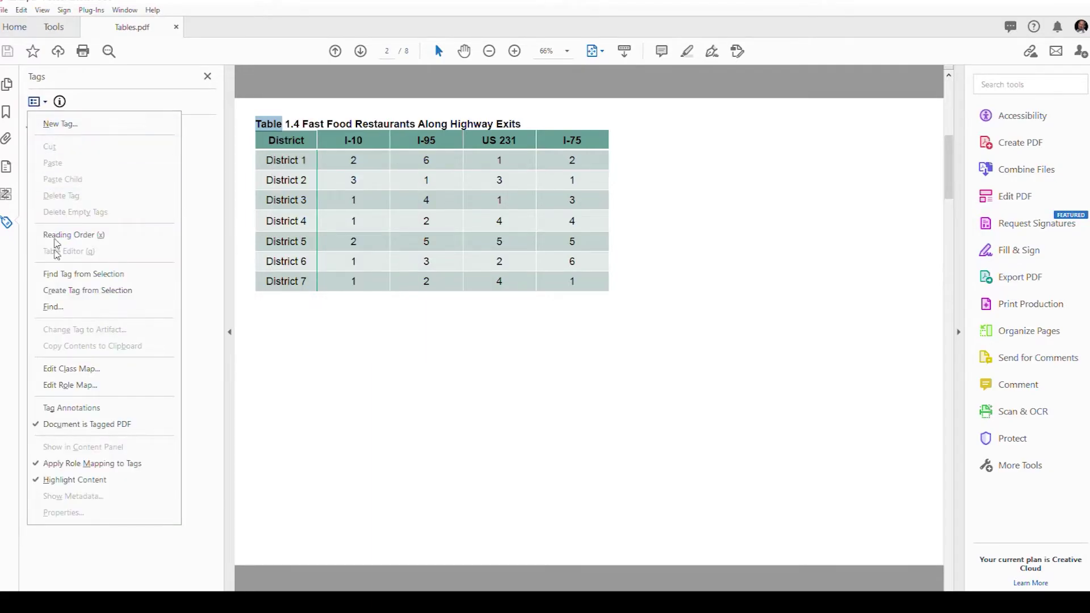
click(73, 275)
click(66, 250)
click(105, 268)
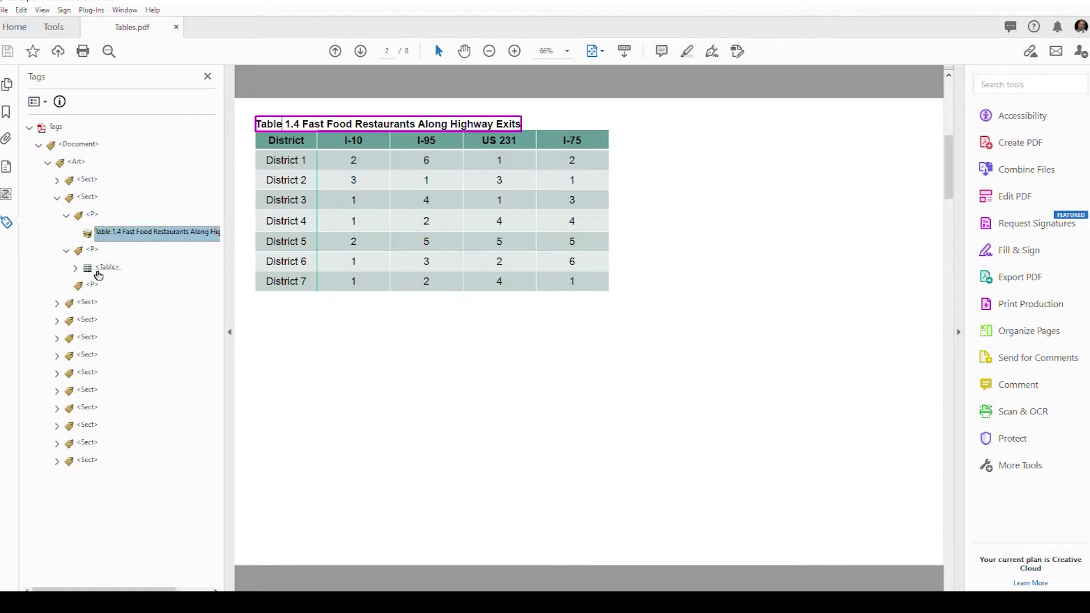
right_click(98, 268)
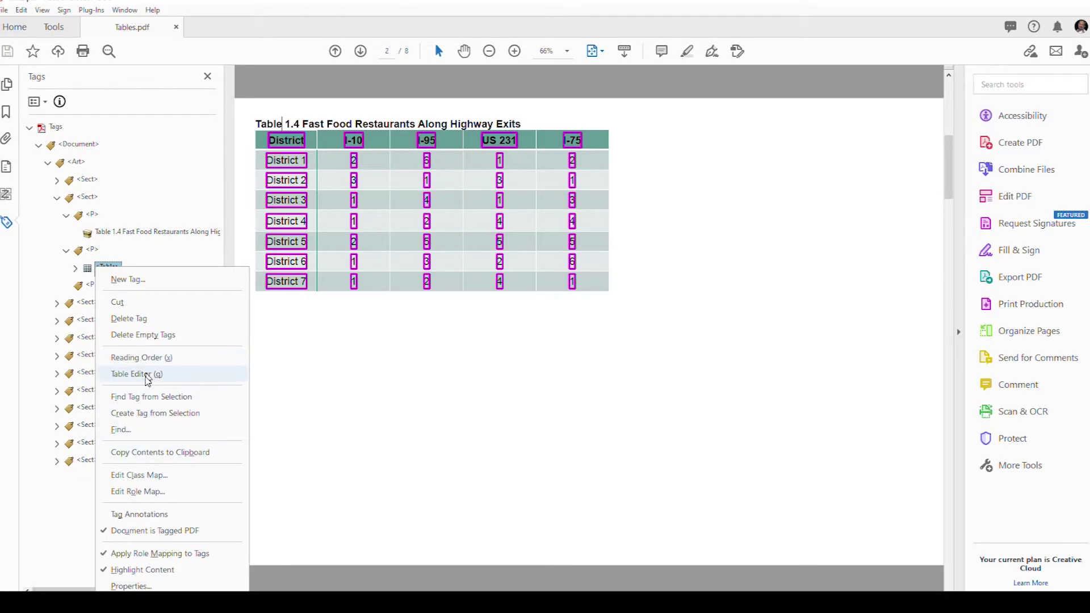
click(146, 374)
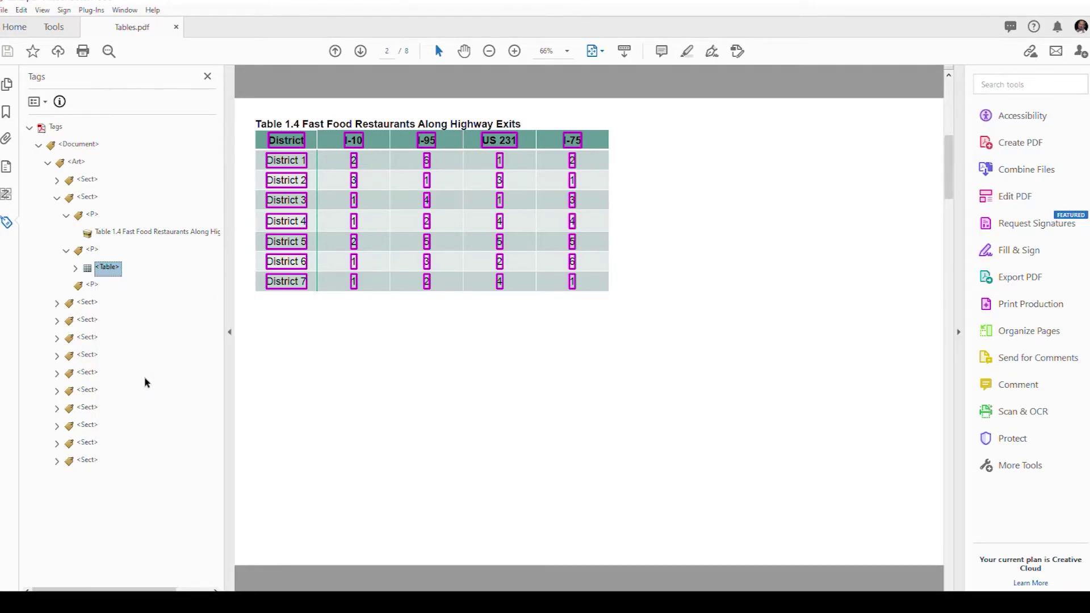
click(281, 165)
shift+click(286, 285)
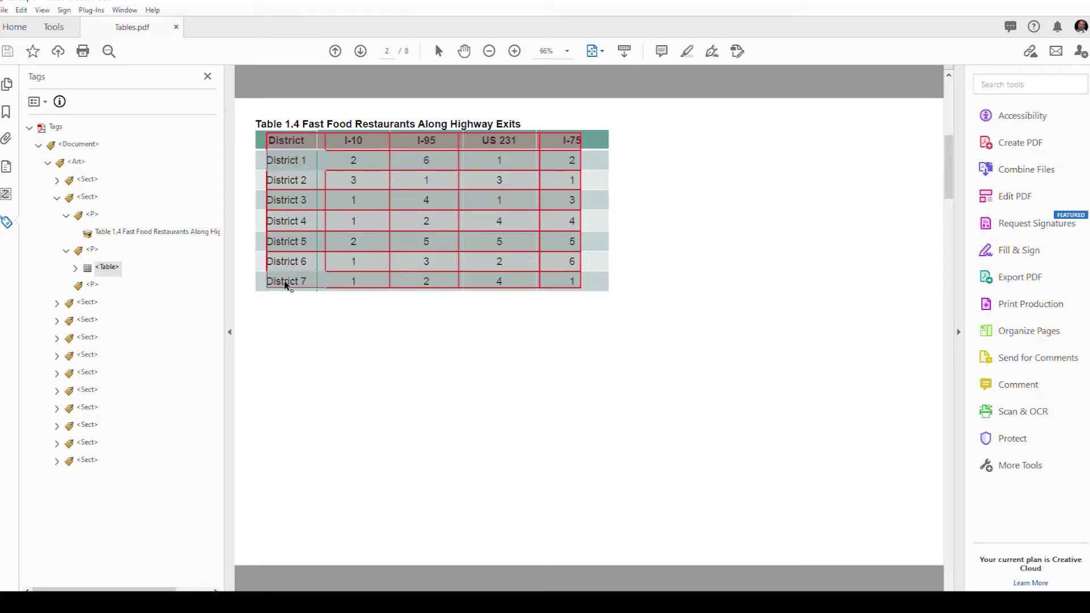
shift+click(283, 263)
shift+click(285, 241)
shift+click(285, 219)
shift+click(287, 199)
shift+click(285, 180)
click(314, 173)
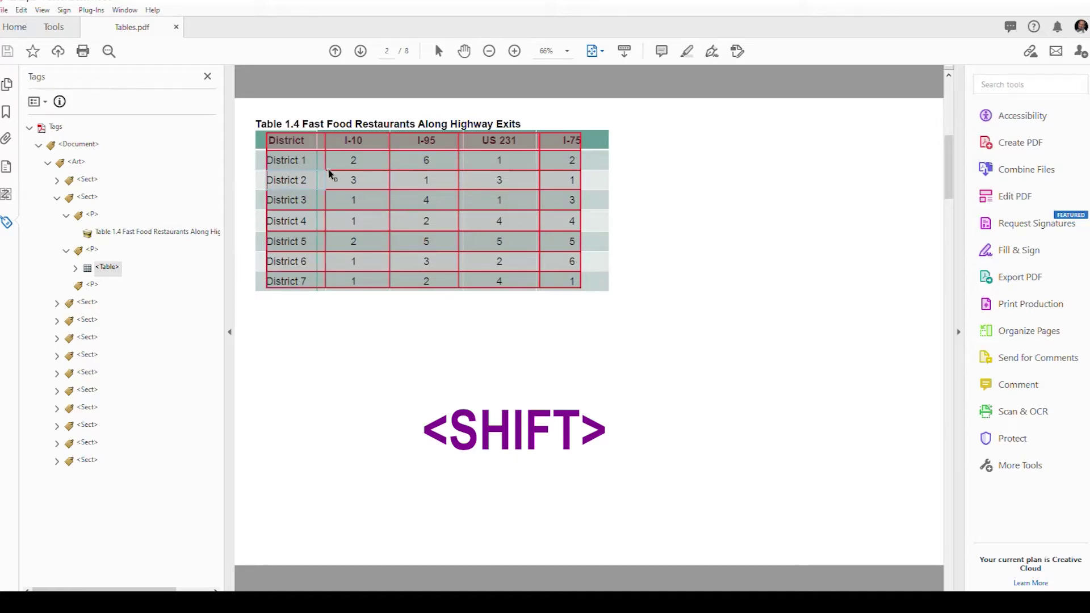
- Make the label cells District 1 through District 7 header cells with Row scope
drag(296, 160, 312, 284)
right_click(312, 284)
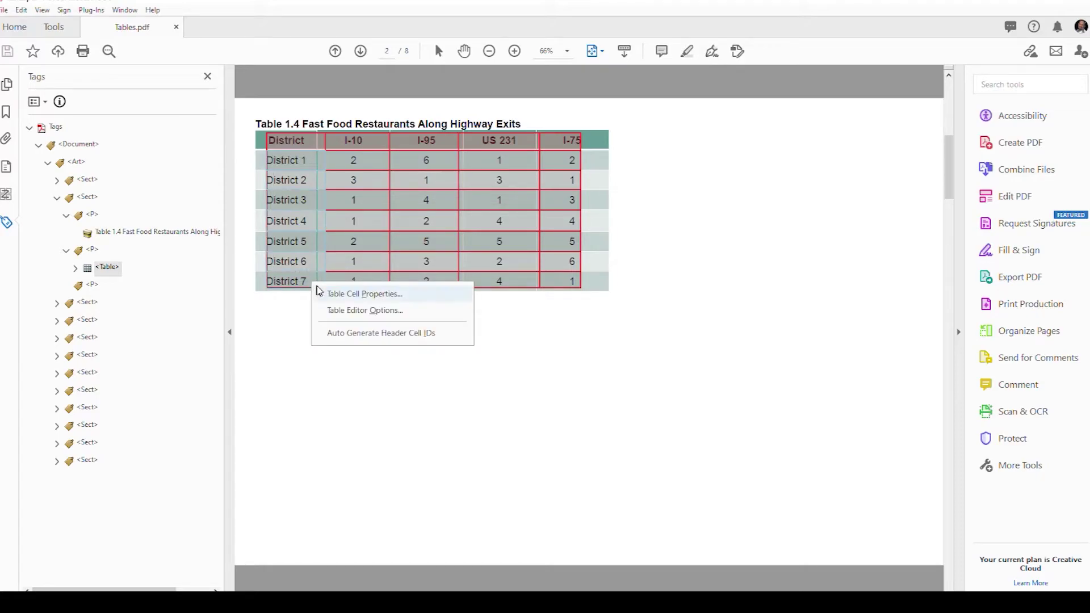
click(326, 295)
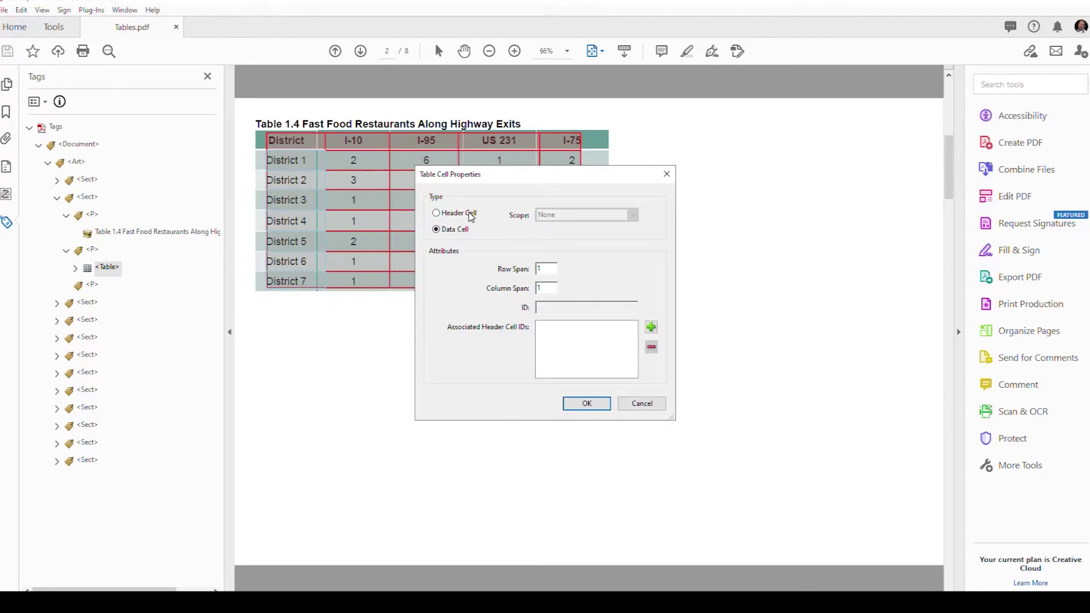
click(472, 214)
click(558, 216)
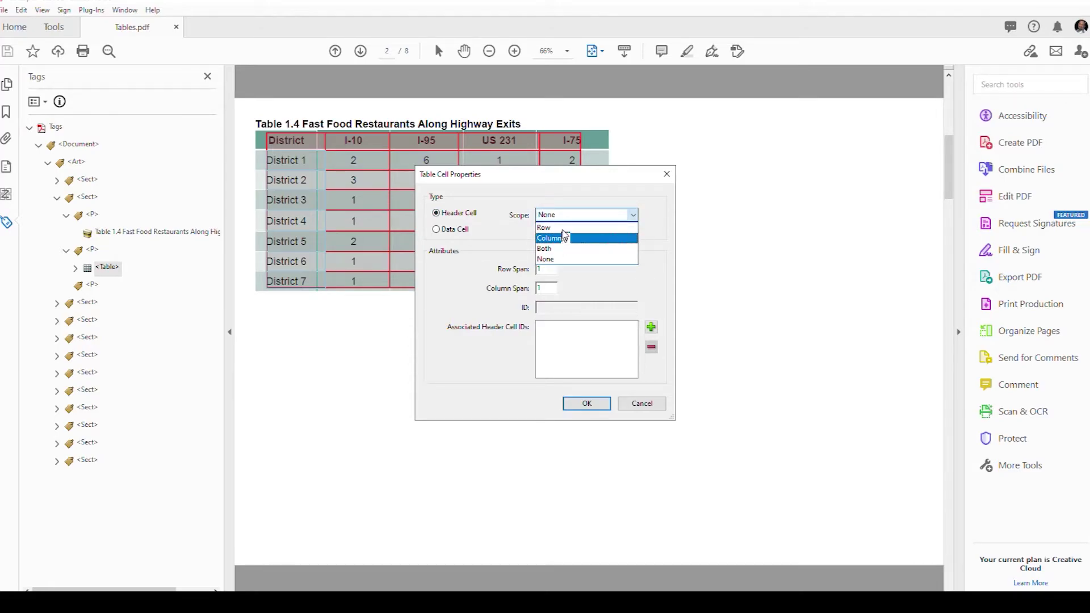
click(565, 228)
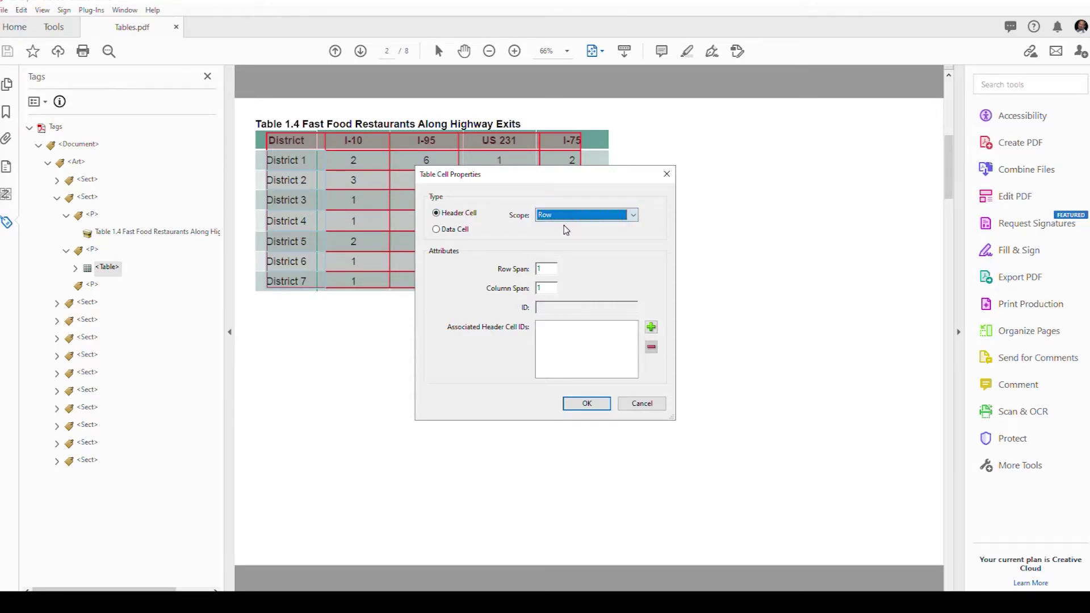
click(586, 404)
- Make the top row cells District through I-75 header cells with Column scope and leave table editing
drag(296, 148, 567, 142)
right_click(566, 142)
click(594, 152)
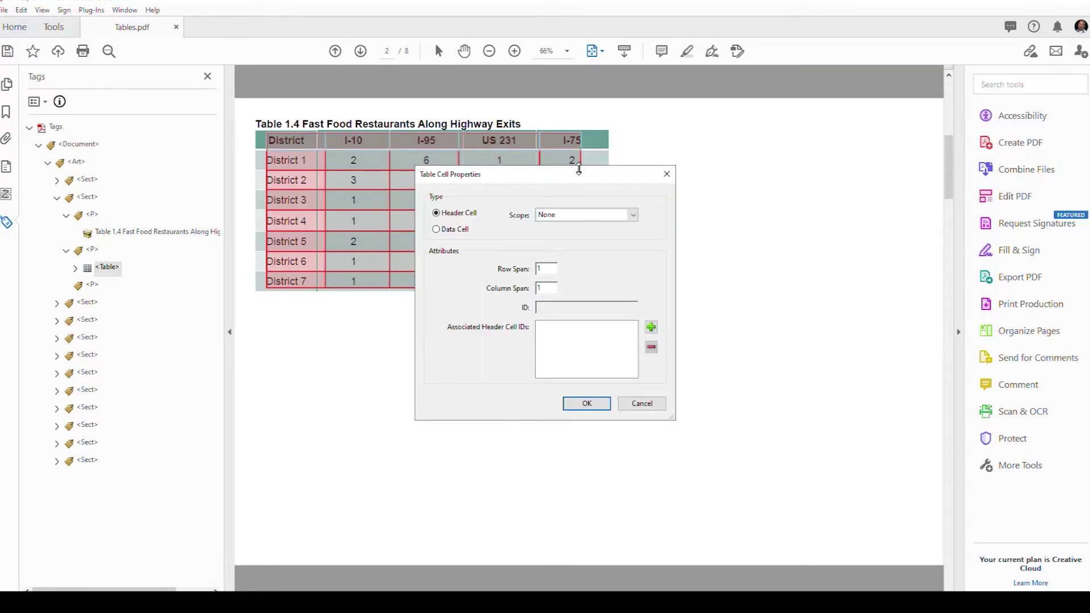
click(561, 214)
click(568, 245)
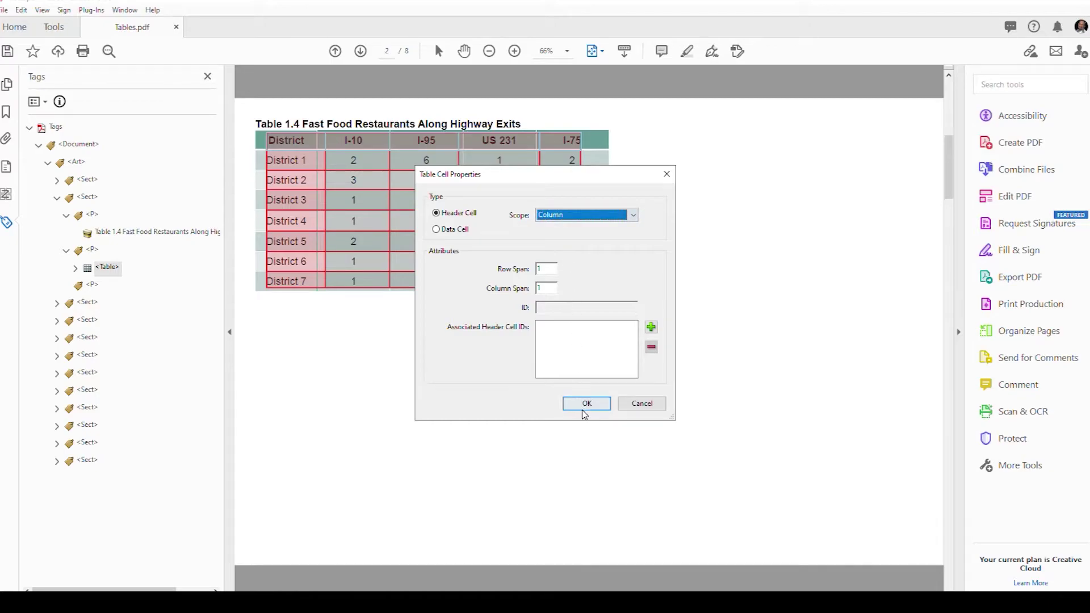
click(587, 403)
click(511, 381)
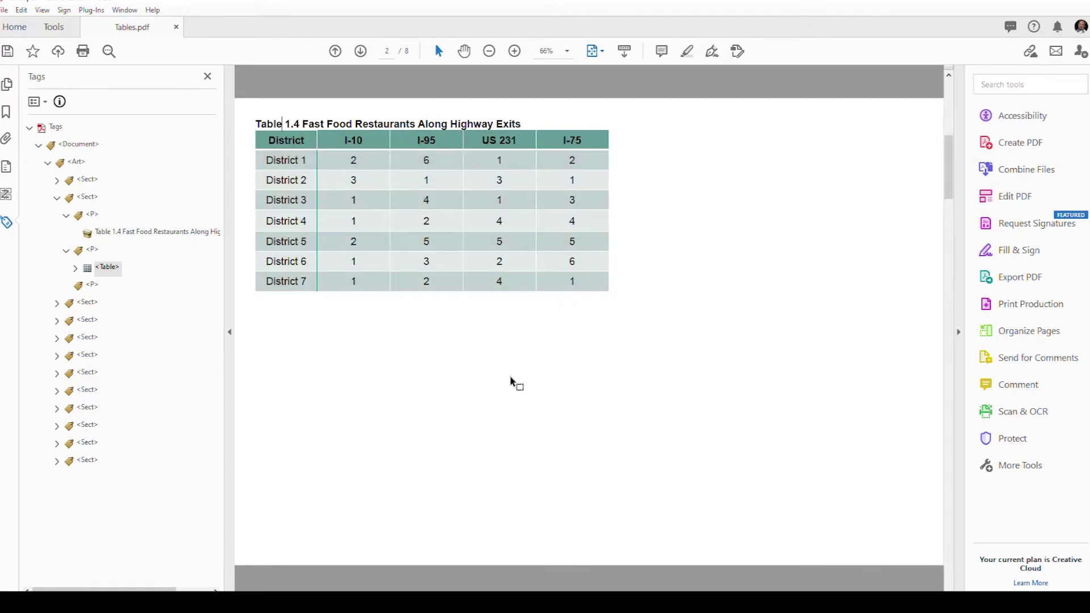
- Save and close Tables.pdf and reopen it so the new header tags are loaded
key(ctrl+s)
click(176, 27)
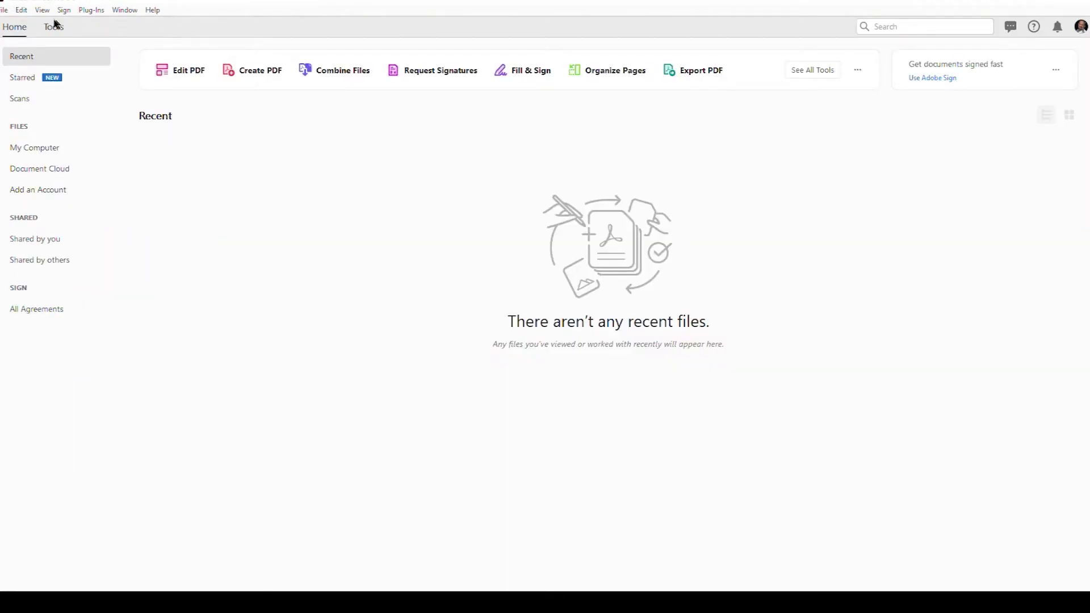
click(2, 10)
click(28, 27)
double_click(579, 113)
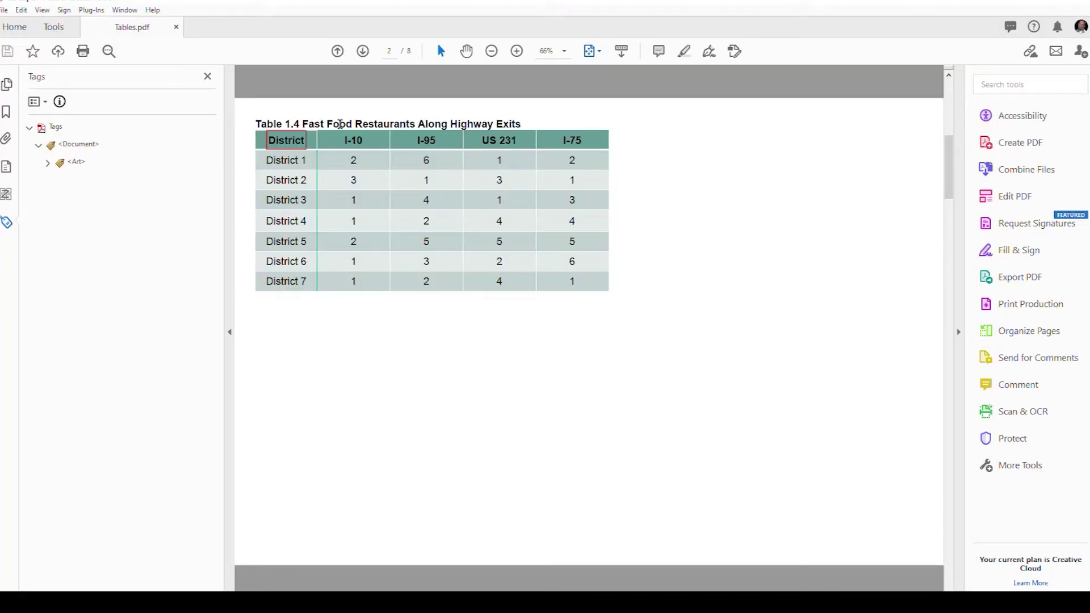
- Move the screen reader along the header row, down to District 2's I-75 cell, and have it read the current cell
key(ctrl+alt+Right)
key(ctrl+alt+Right)
key(ctrl+alt+Right)
key(ctrl+alt+Down)
key(Down)
key(ctrl+alt+Down)
key(ctrl+alt+KP_5)
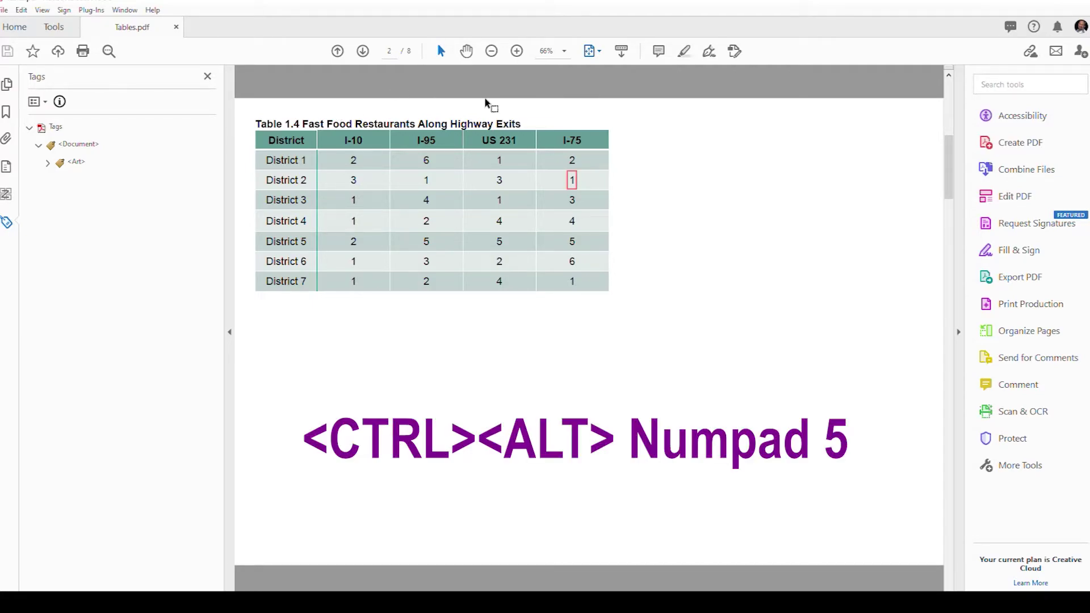
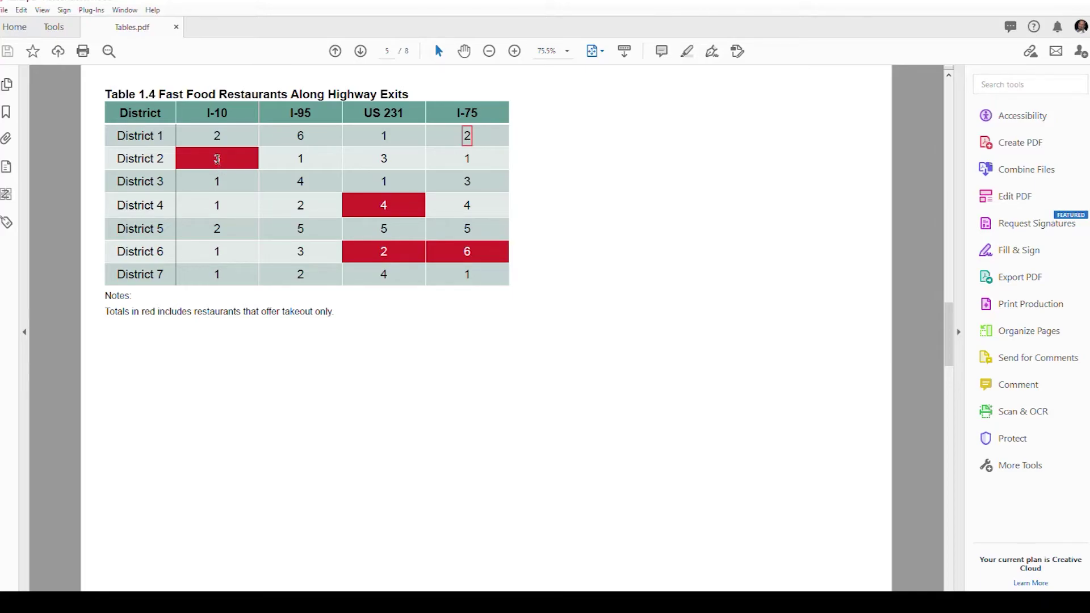
- Find the tag of District 2's red I-10 cell on page 5 from the selection and set its actual text to "Red Cell. 3"
click(9, 226)
click(36, 103)
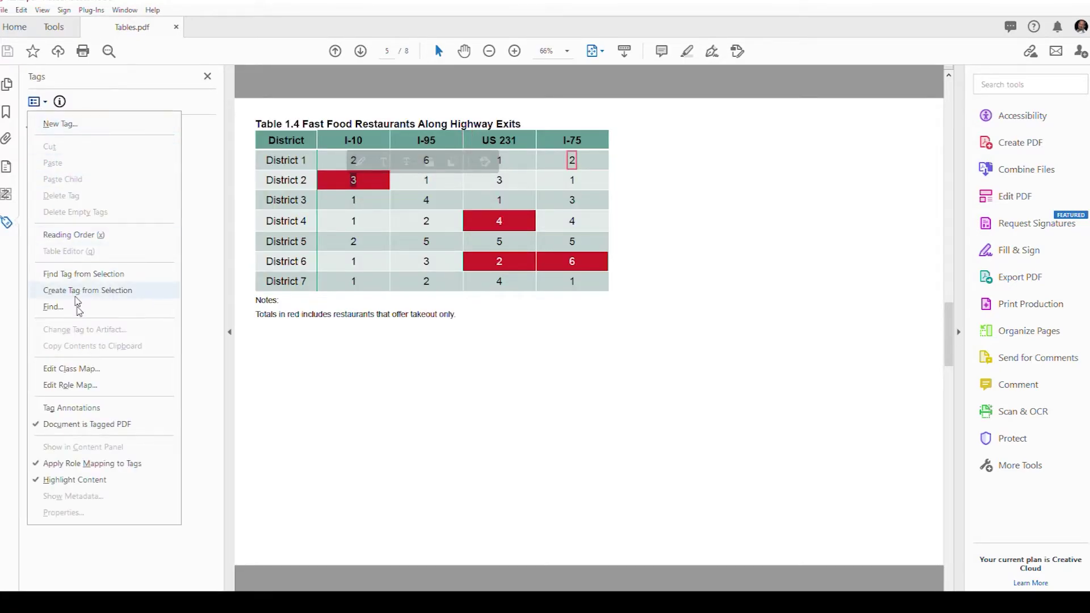
click(80, 274)
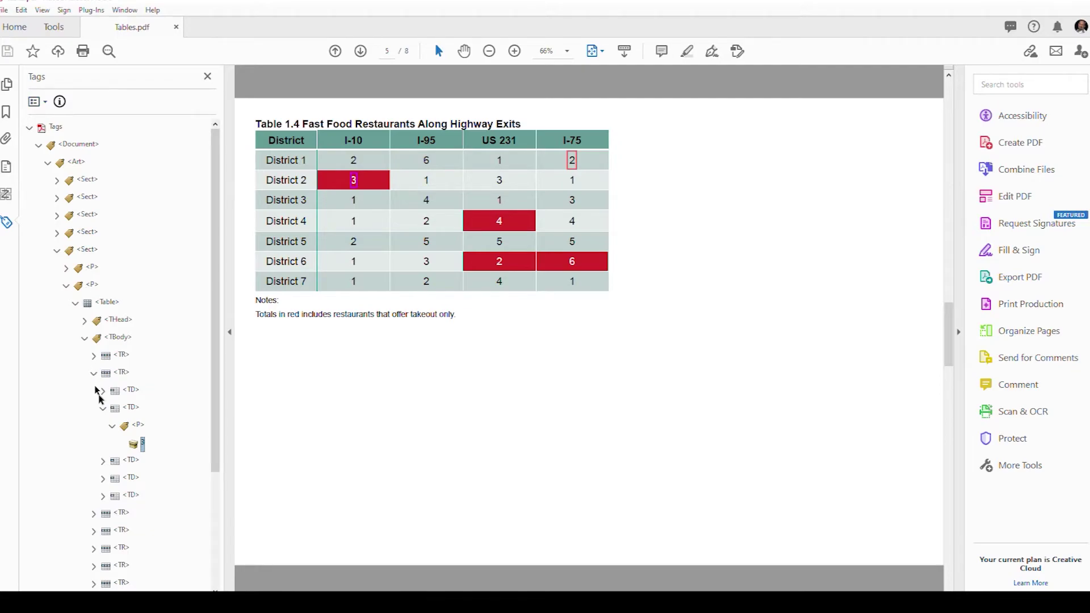
right_click(138, 446)
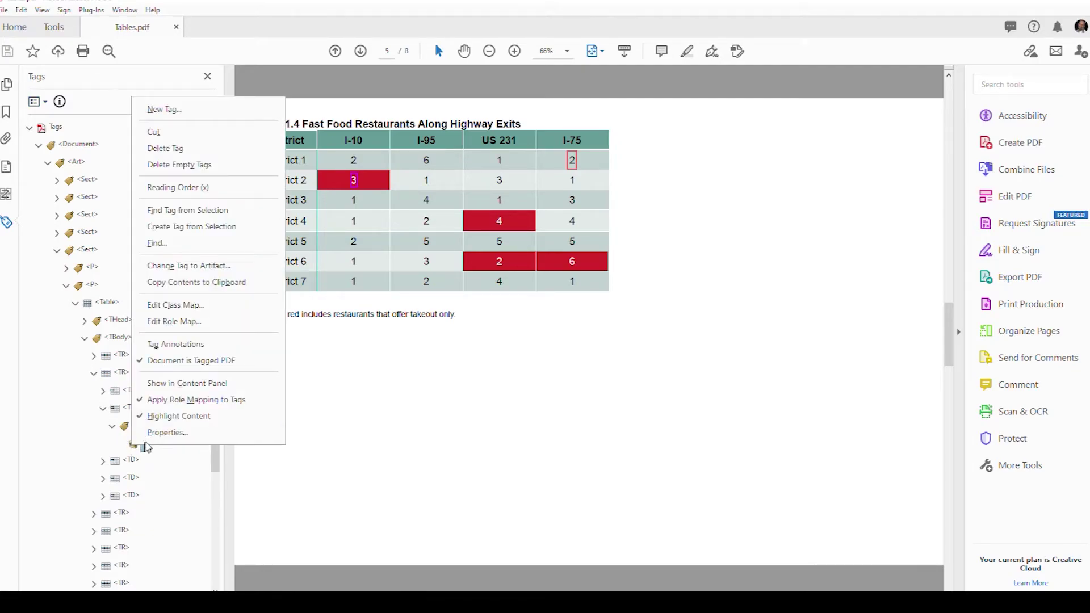
click(152, 438)
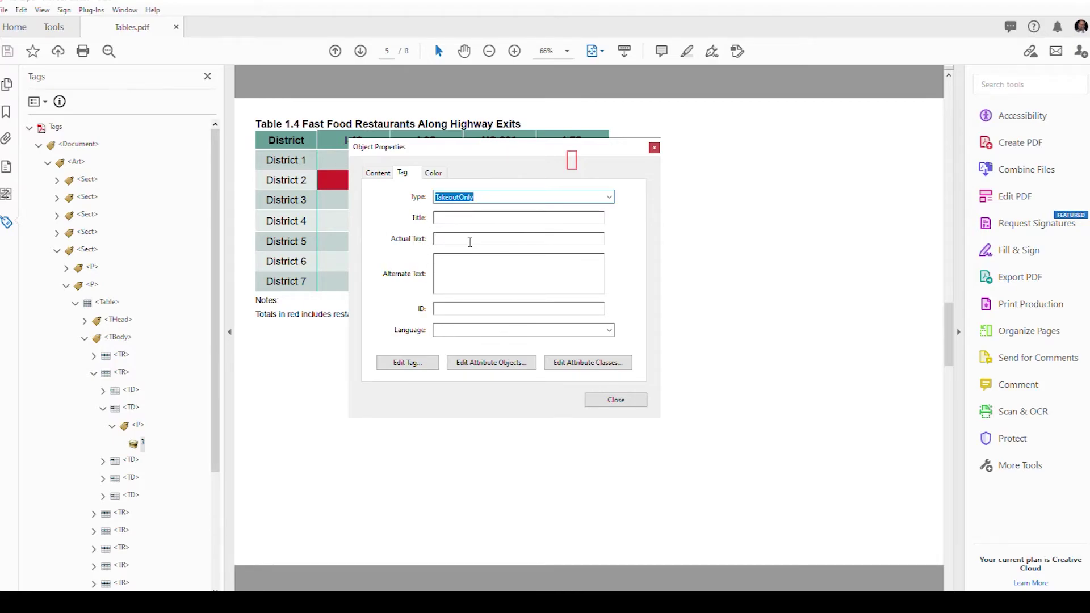
click(468, 239)
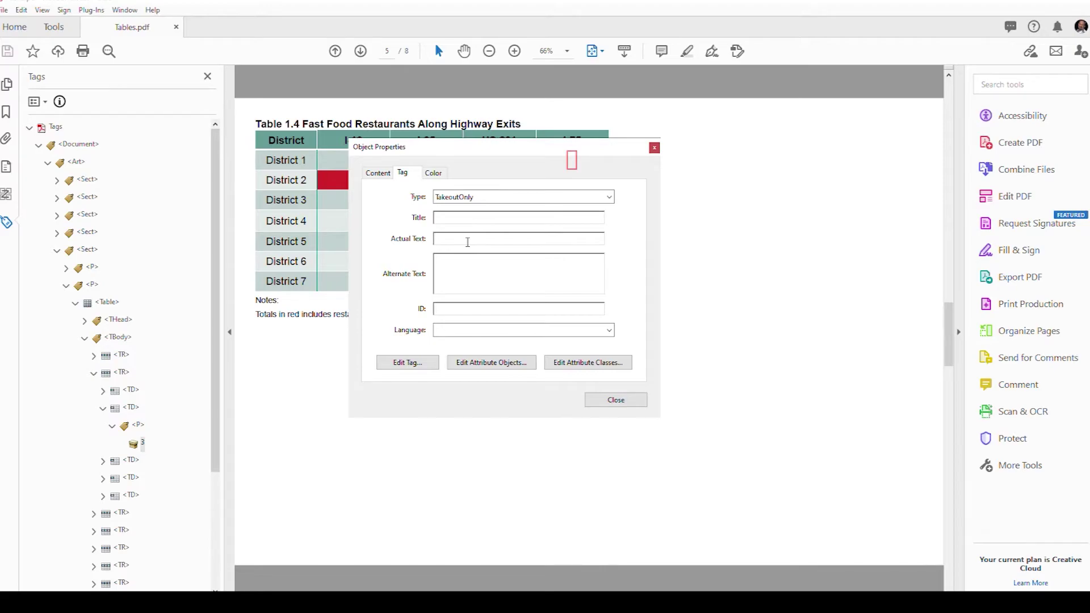
text(Re)
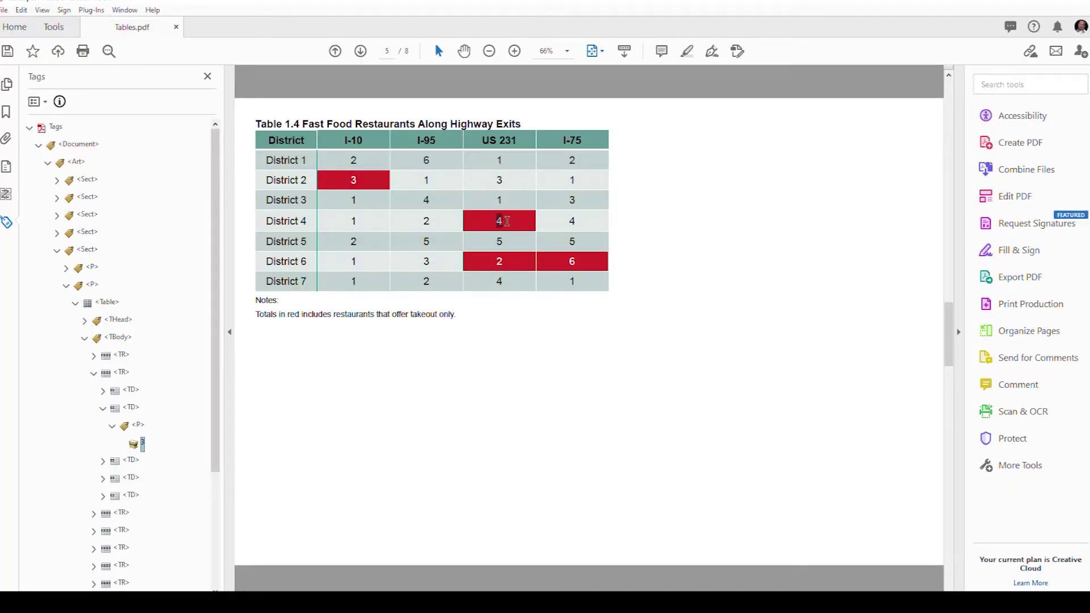
- Find the tag of District 4's red US 231 cell from the selection and set its actual text to "Red Cell. 4"
double_click(498, 222)
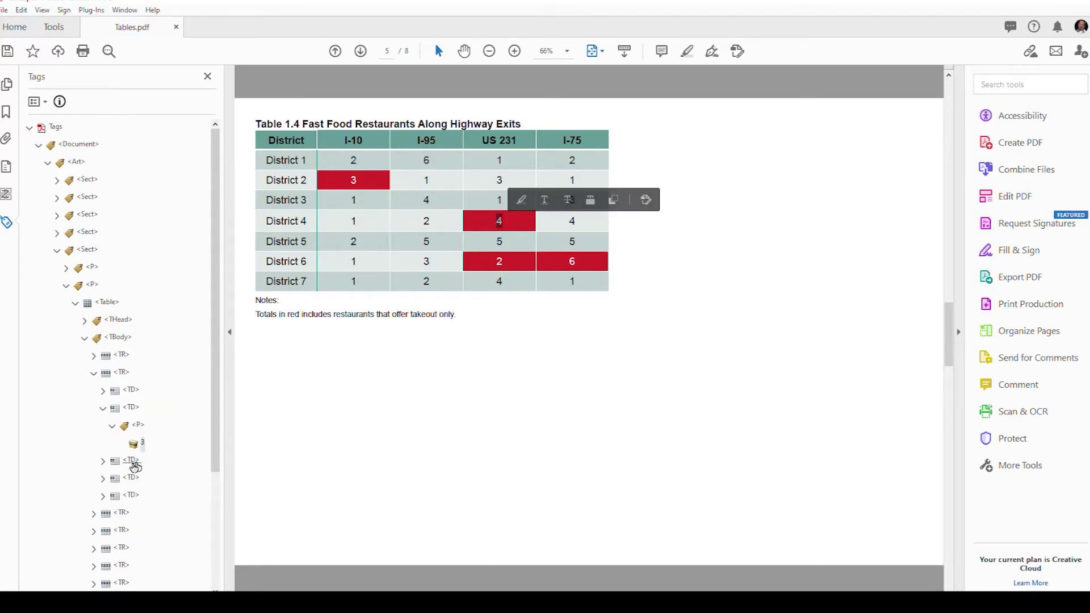
click(103, 460)
click(113, 479)
click(121, 496)
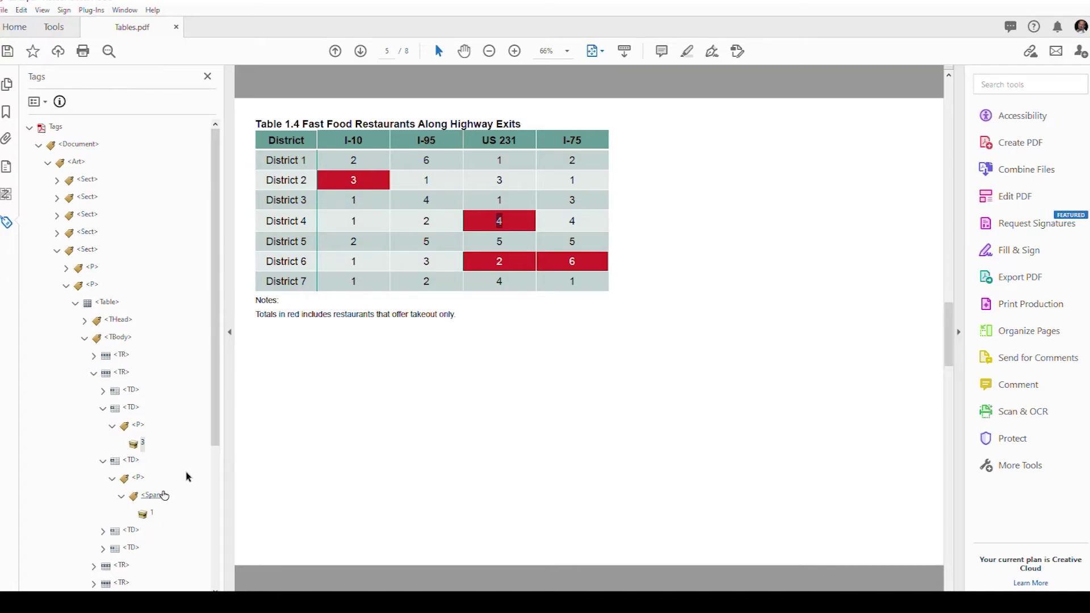
click(36, 103)
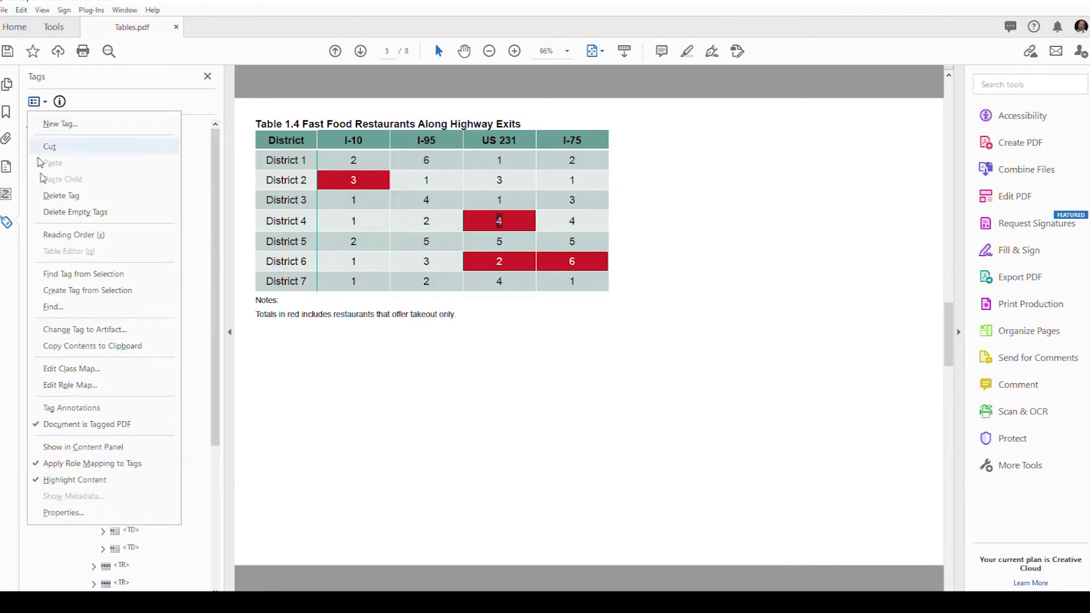
click(63, 275)
scroll(142, 445, down, 1)
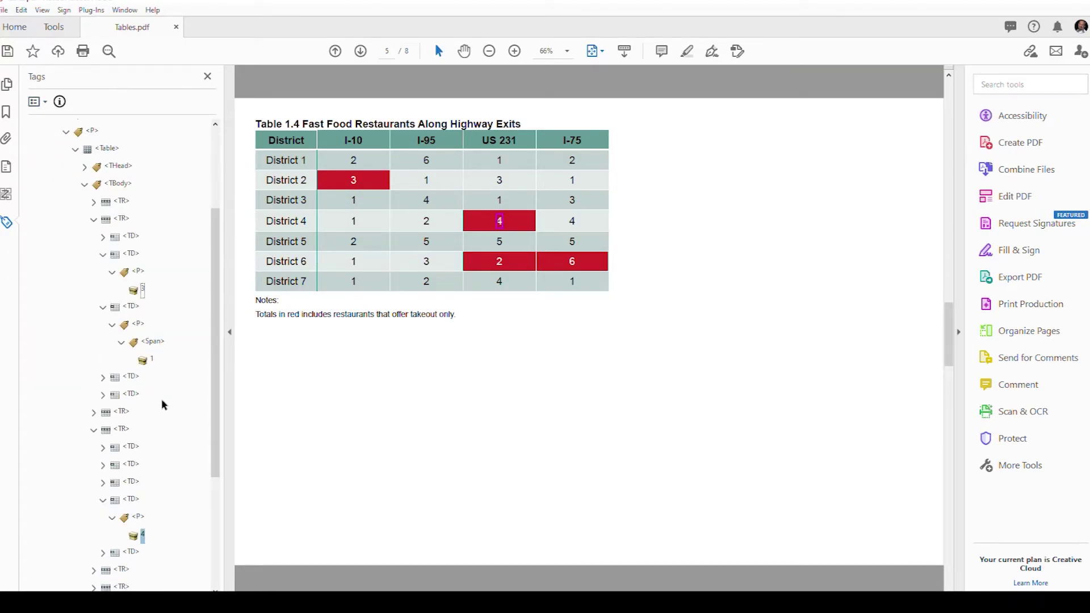
right_click(134, 540)
click(158, 532)
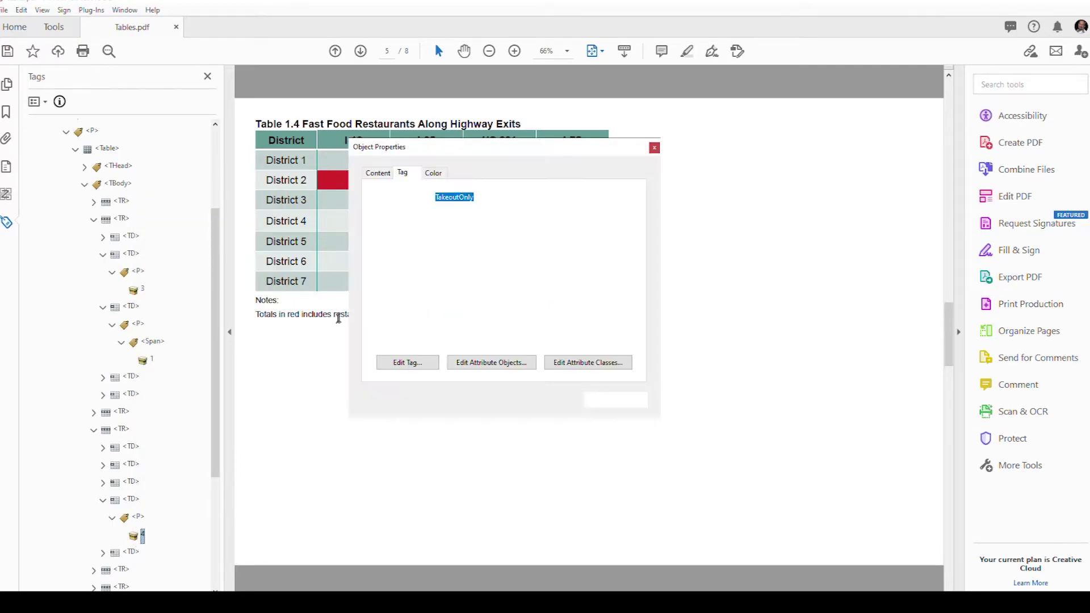
click(459, 241)
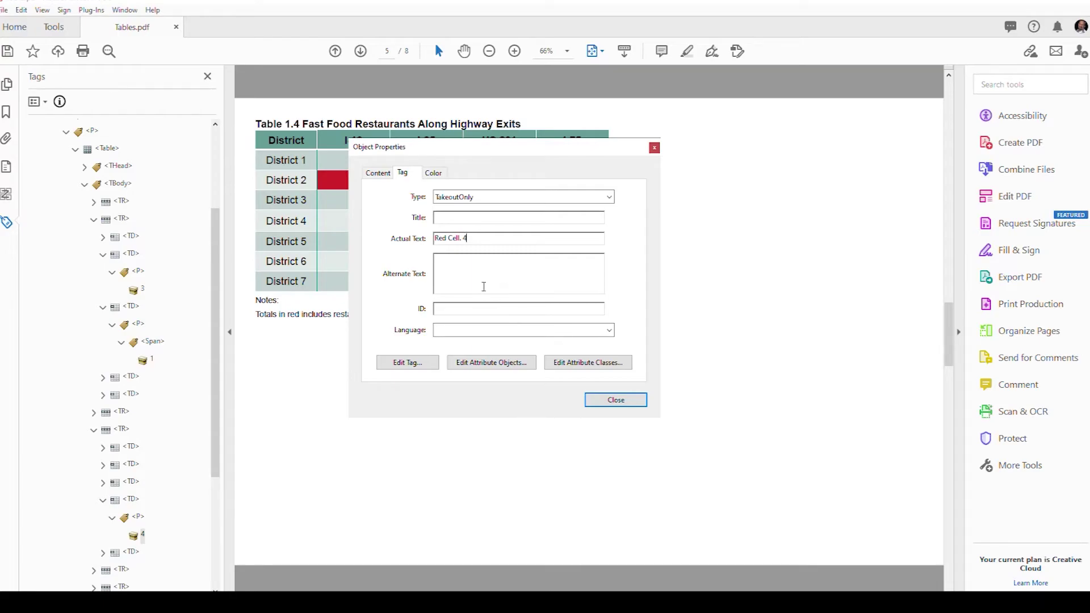
click(615, 401)
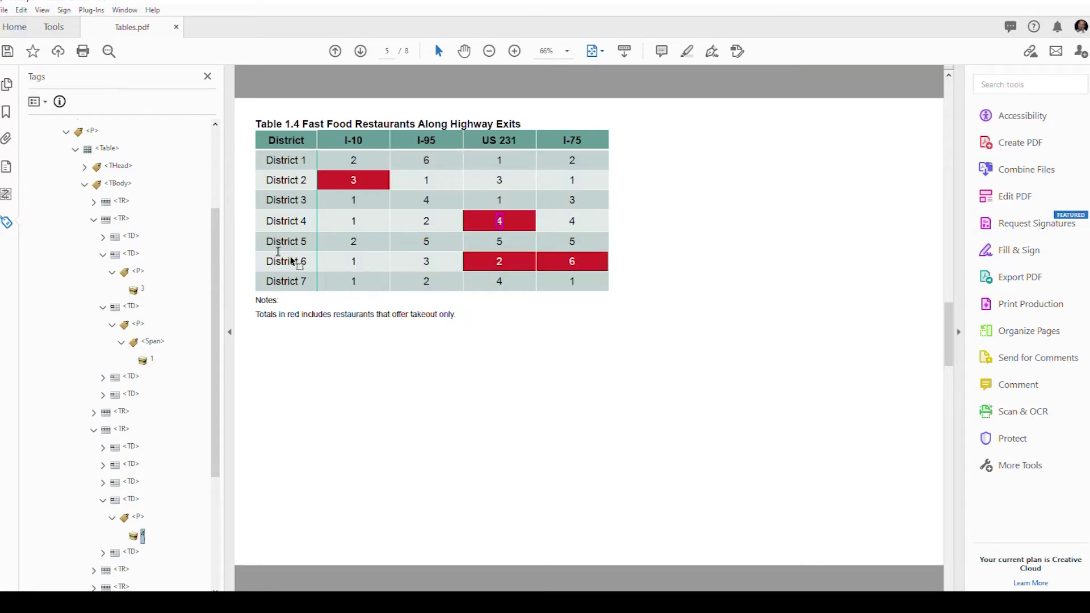
- Reopen the properties of District 2's red I-10 cell content and check its actual text
click(142, 290)
right_click(142, 292)
click(173, 584)
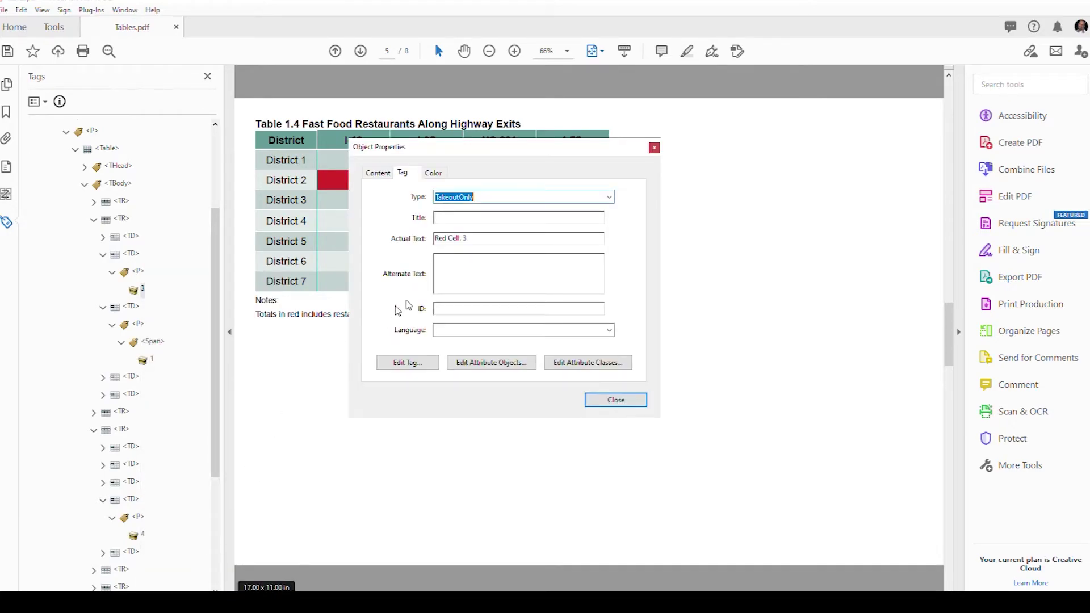
click(485, 241)
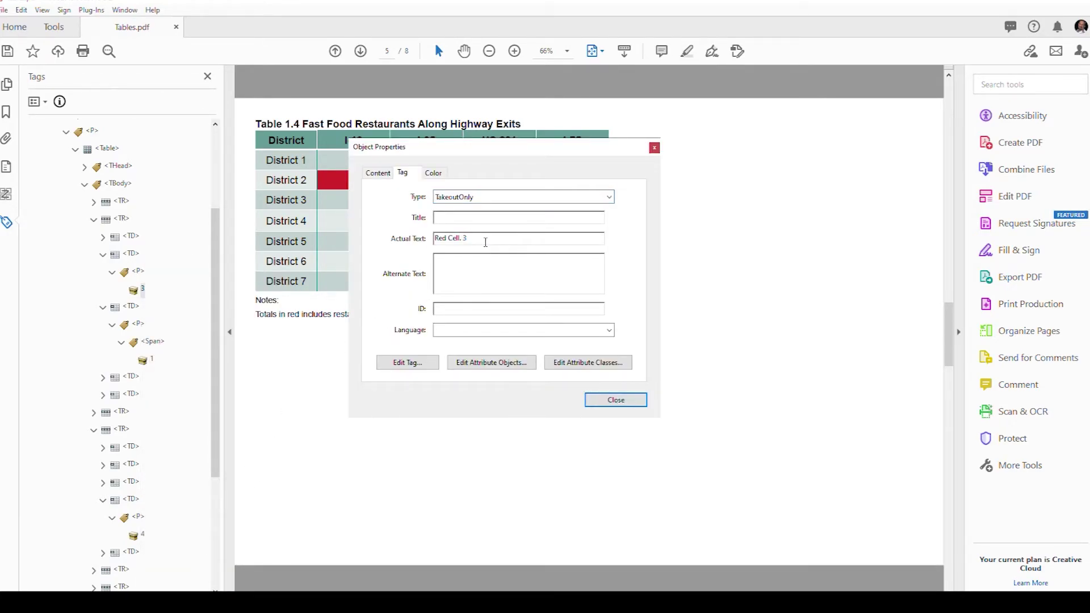
click(486, 242)
click(485, 242)
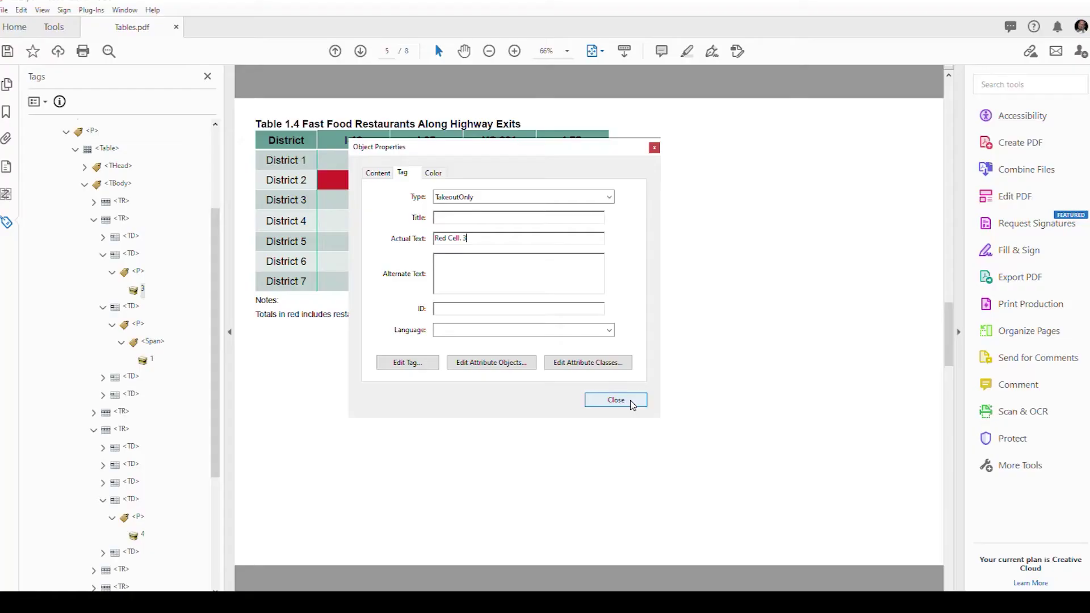
click(629, 403)
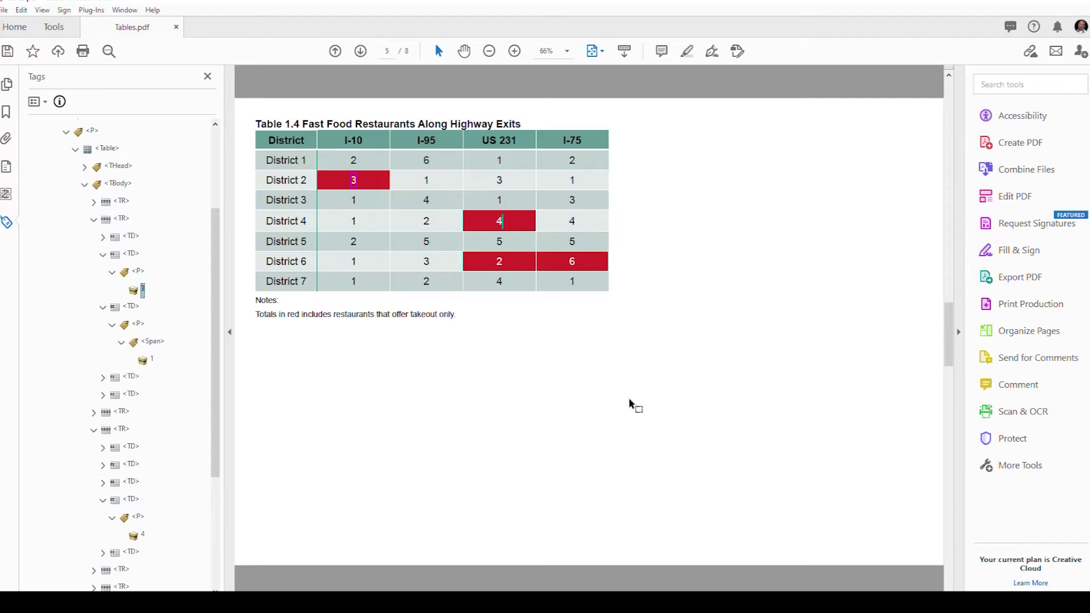
- Save and close Tables.pdf with the new actual text entries and open the file again
click(7, 52)
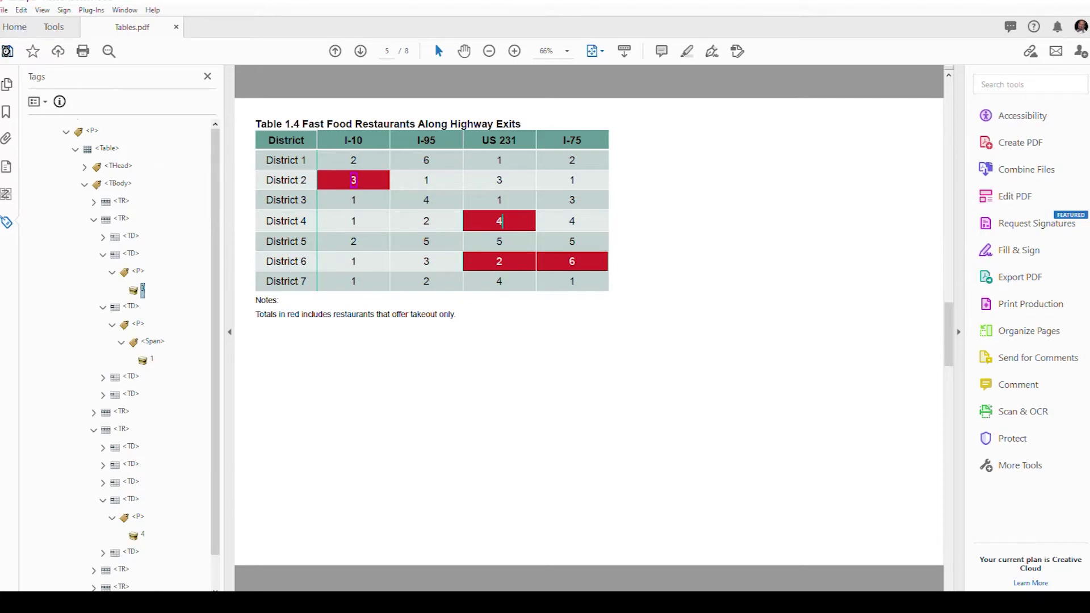
click(176, 29)
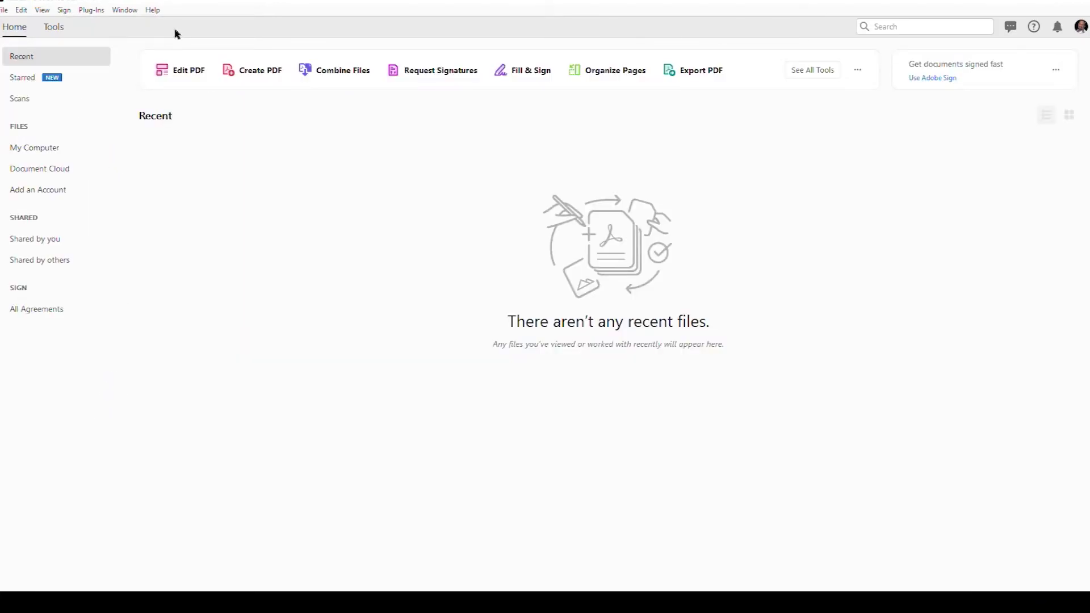
click(6, 10)
key(Escape)
key(ctrl+o)
key(Escape)
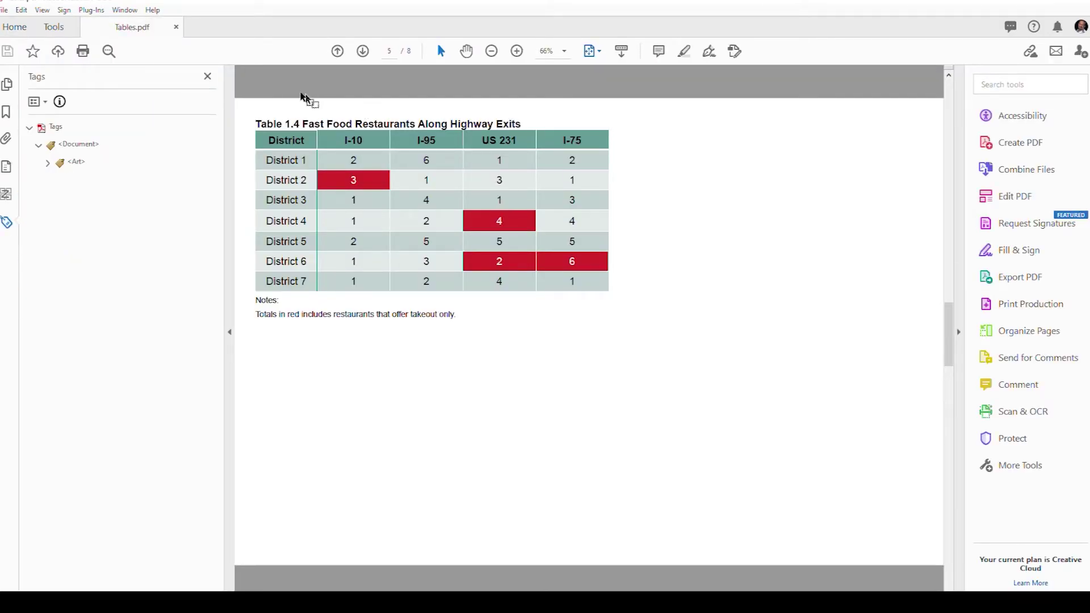
- Close the tag tree and page through the document from page 1 to the red-cell table on page 5
click(208, 77)
key(Home)
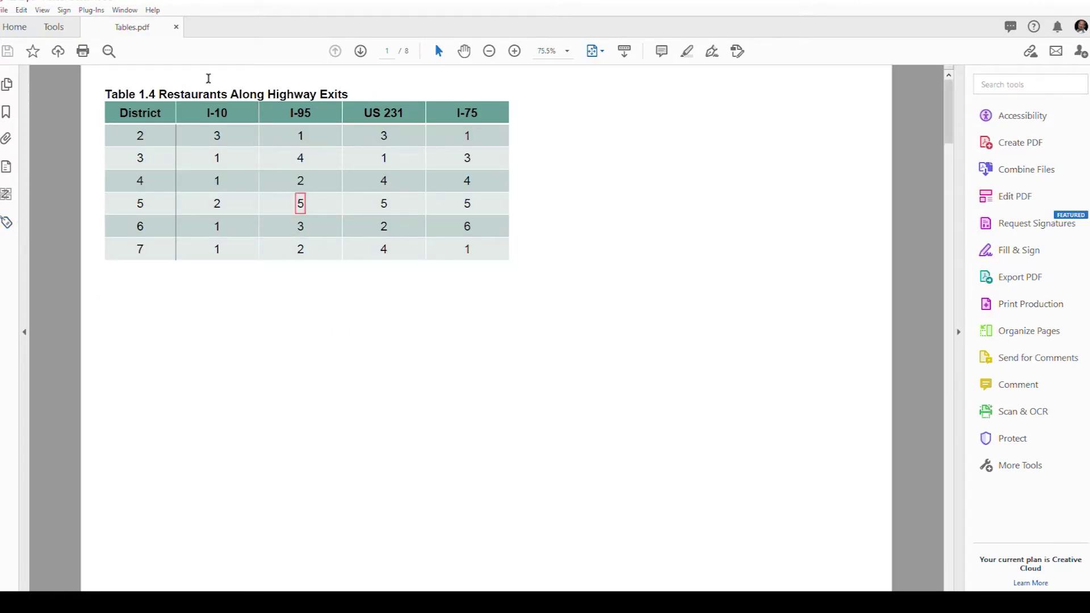
key(Page_Down)
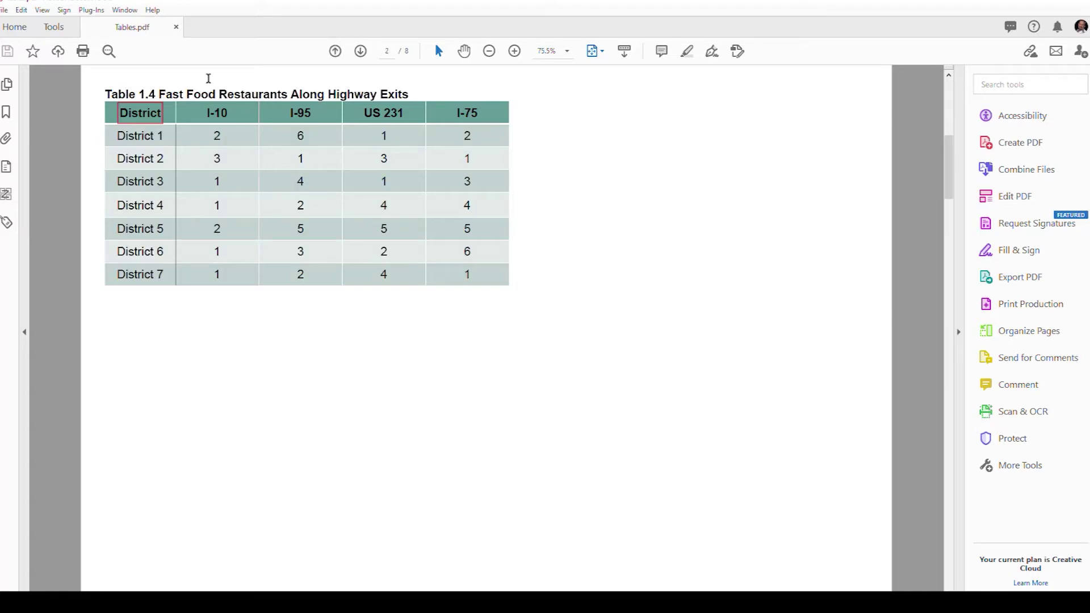
key(Page_Down)
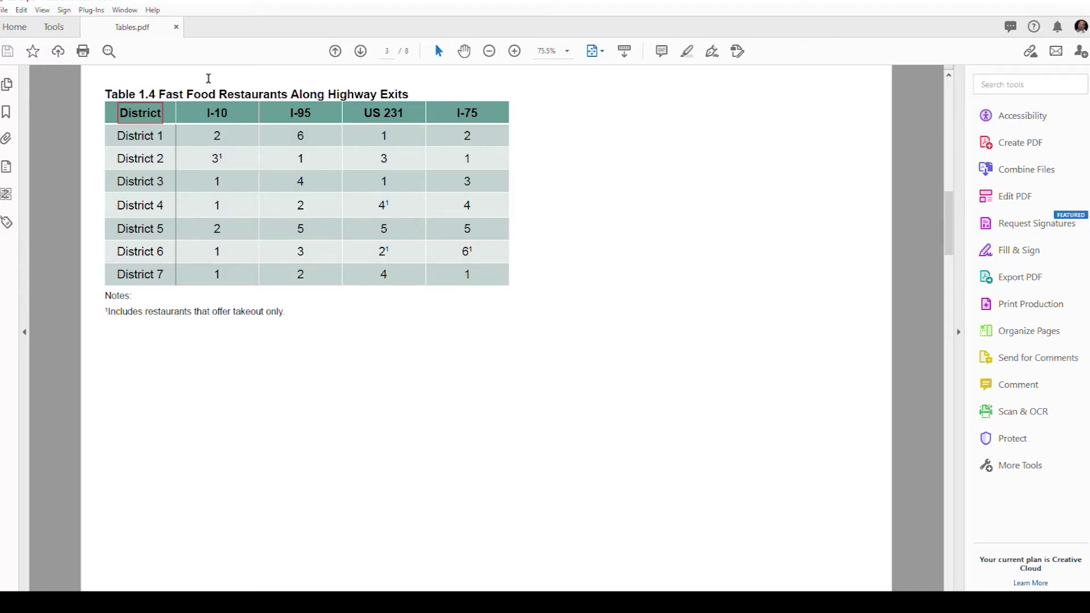
key(Page_Down)
key(Page_Down)
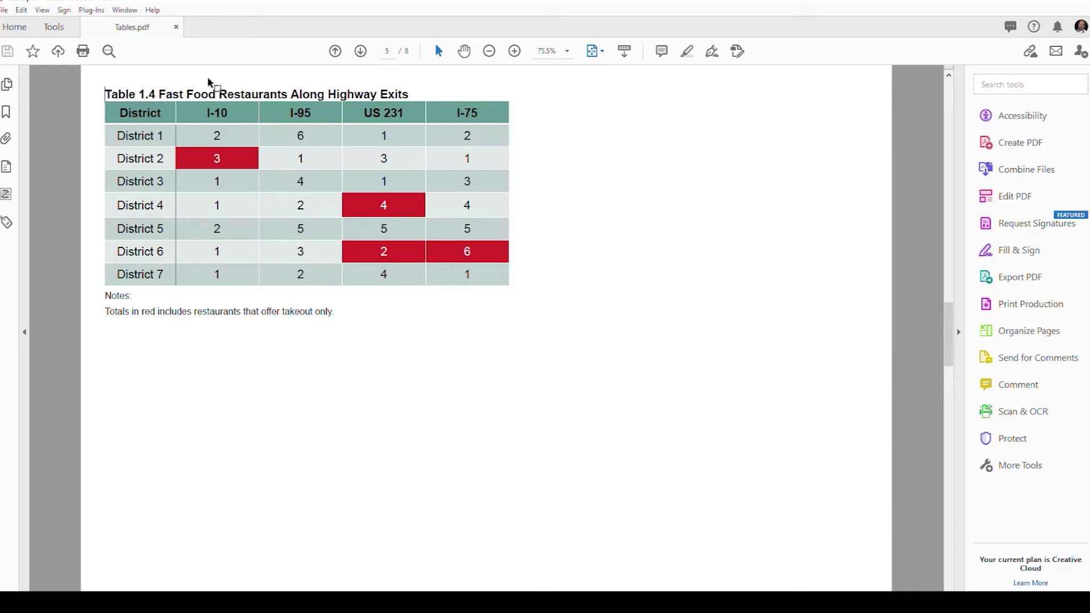
- Read down the page 5 table with the screen reader and continue to the Food Options table on page 6
key(Down)
key(Down)
key(Down)
click(208, 78)
scroll(486, 328, down, 1)
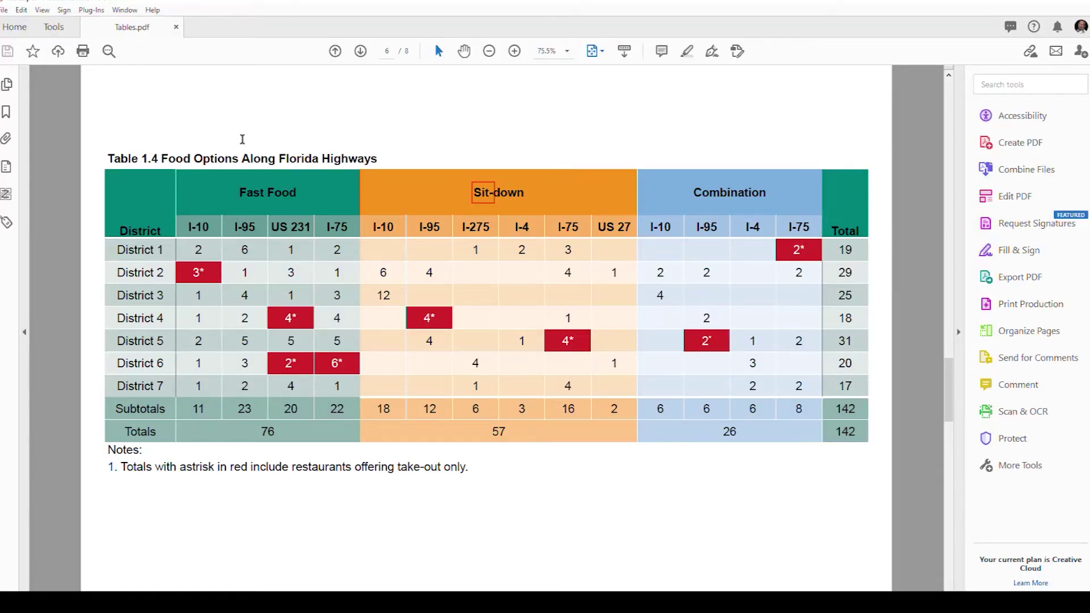
- Go to the Food Options table on page 7 and expand the Art tag in the tag tree
key(Page_Down)
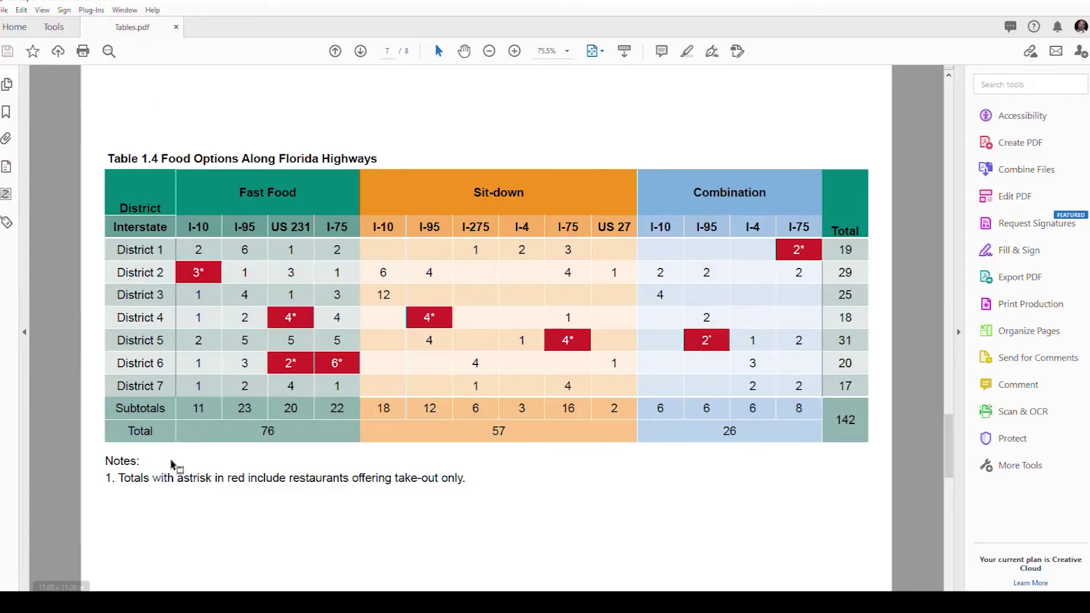
click(7, 222)
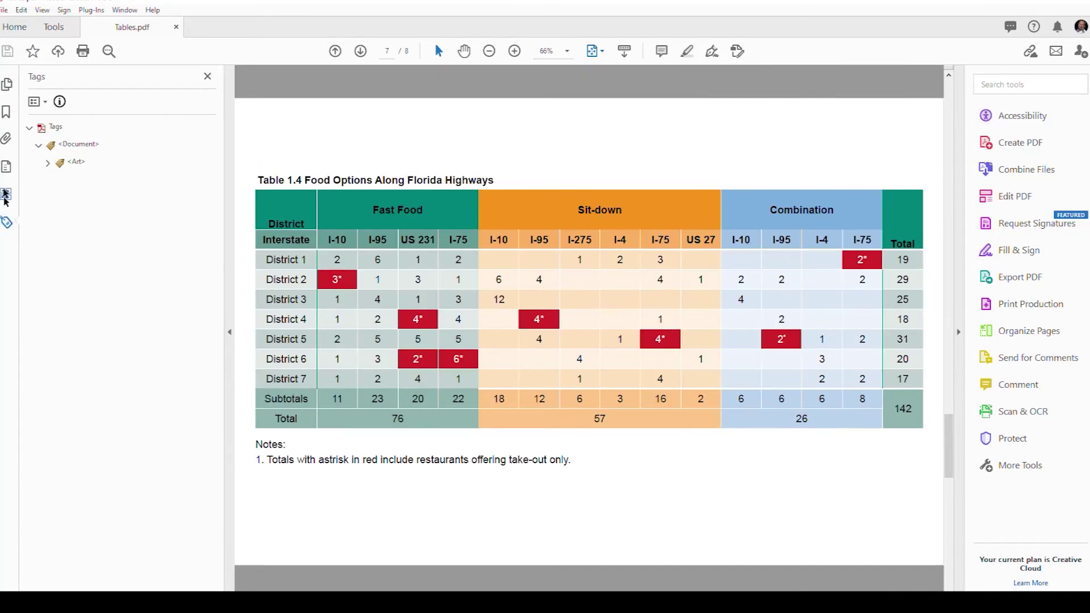
click(47, 164)
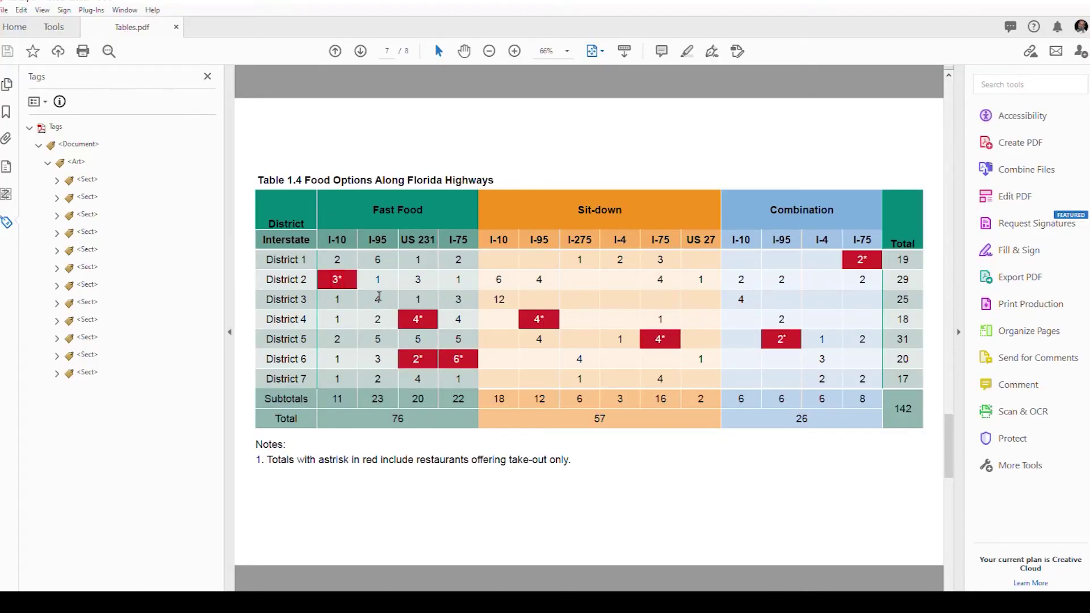
- Locate the page 7 asterisk note in the tag tree and examine the paragraph tags of that note and the Notes heading
triple_click(272, 461)
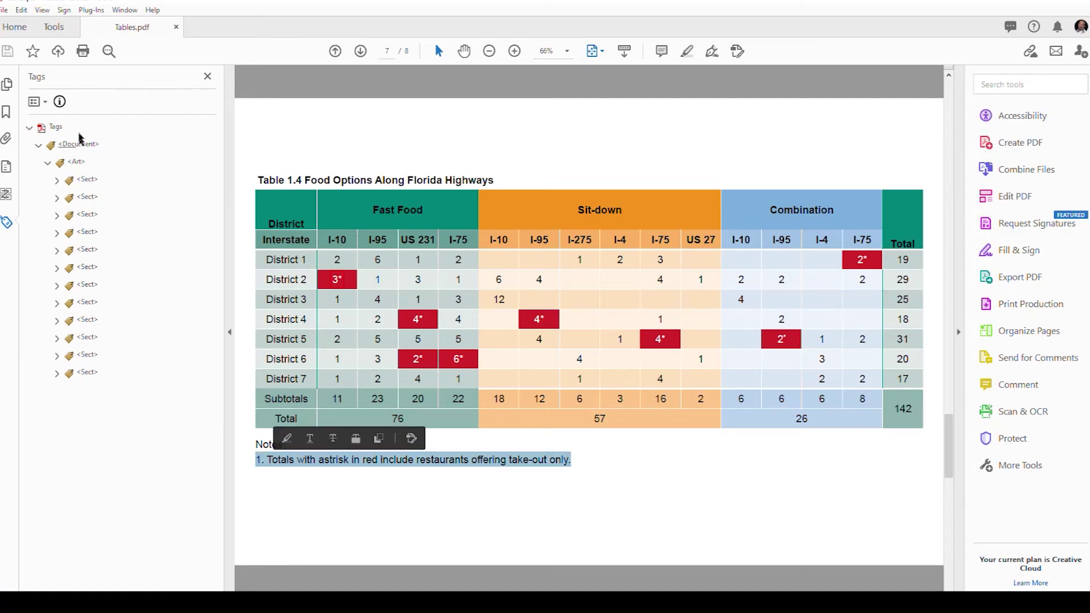
click(34, 102)
click(68, 270)
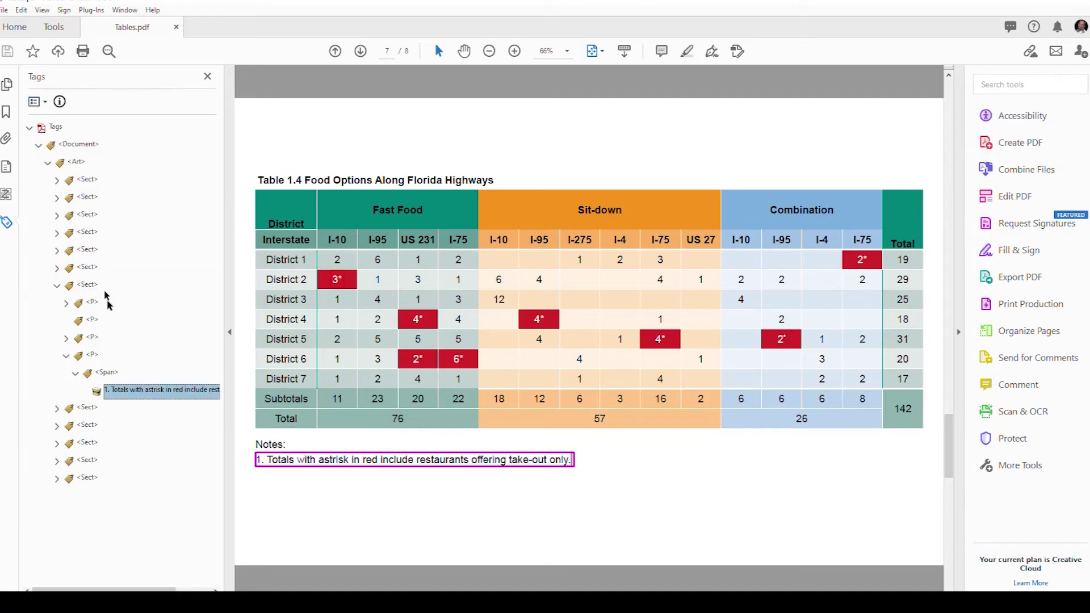
click(107, 372)
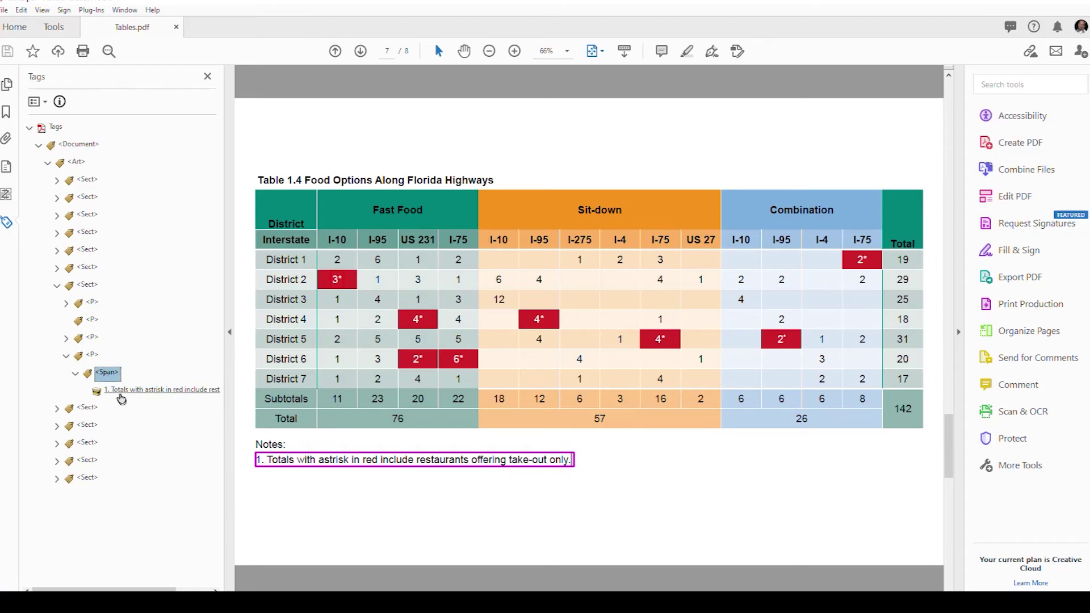
click(121, 391)
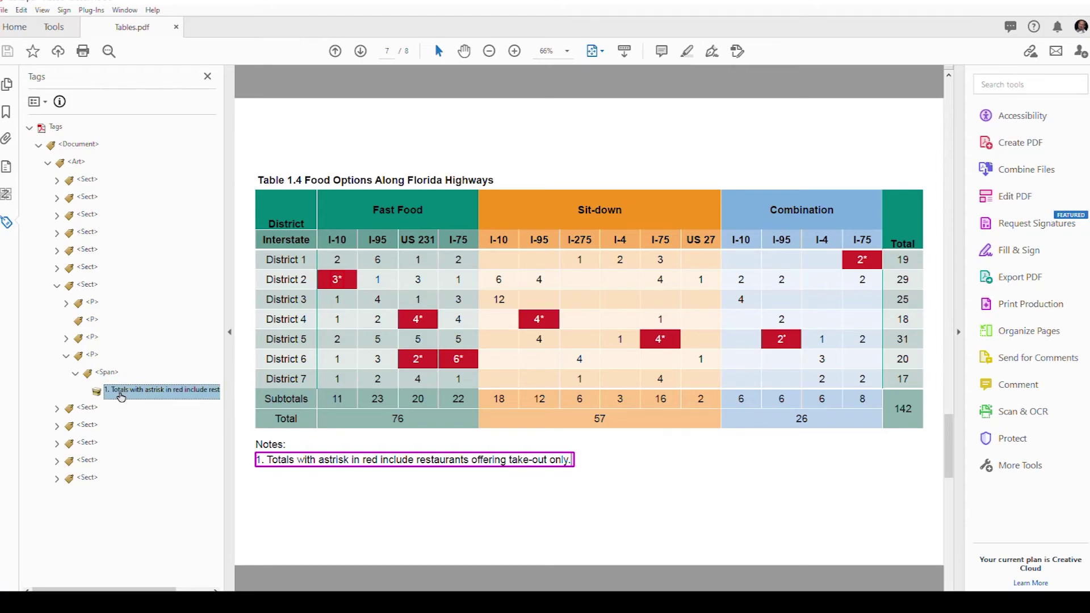
click(94, 339)
click(67, 339)
click(88, 355)
click(75, 359)
click(115, 374)
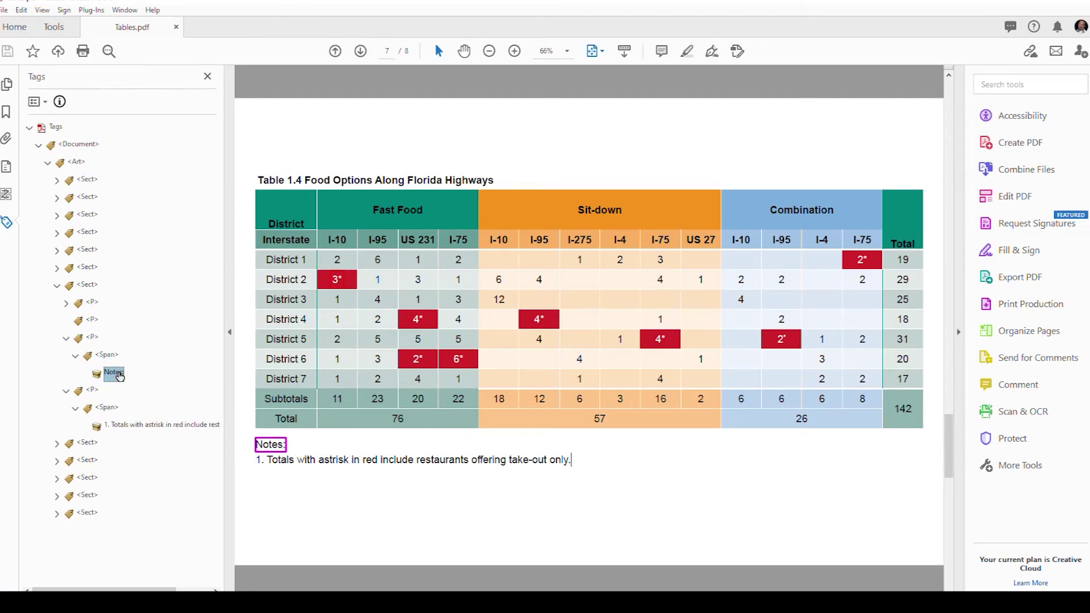
click(93, 339)
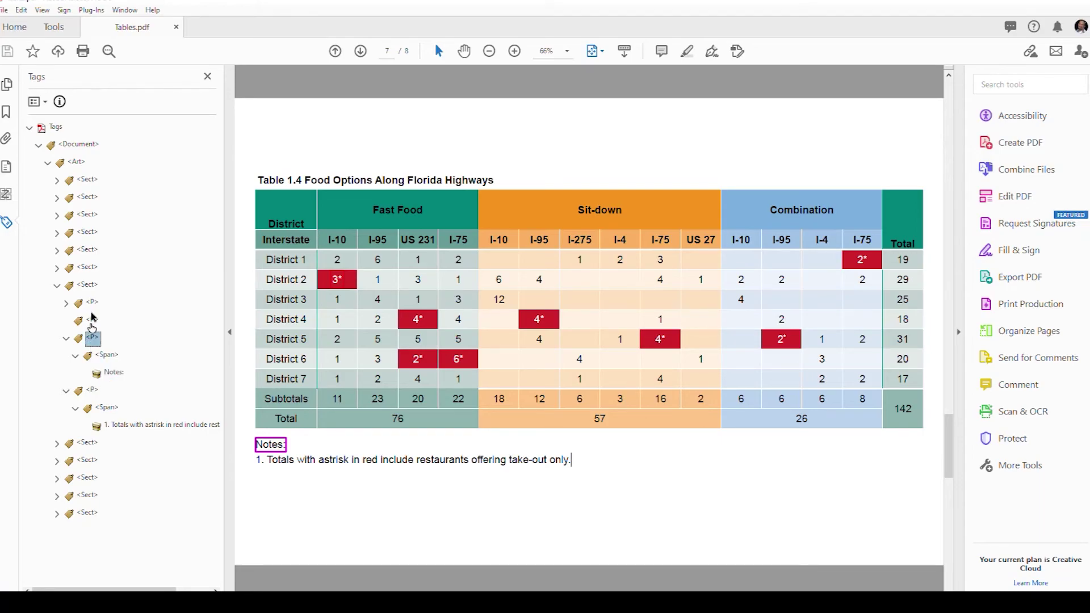
- Expand the page 6 Food Options section in the tag tree down to the contents of its Table tag
click(88, 269)
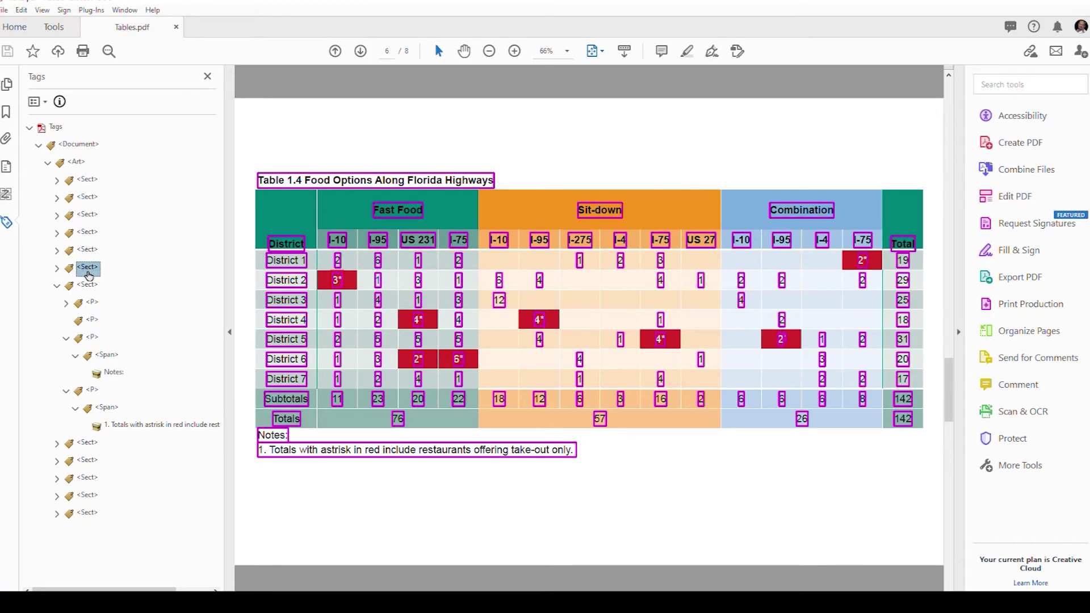
click(57, 267)
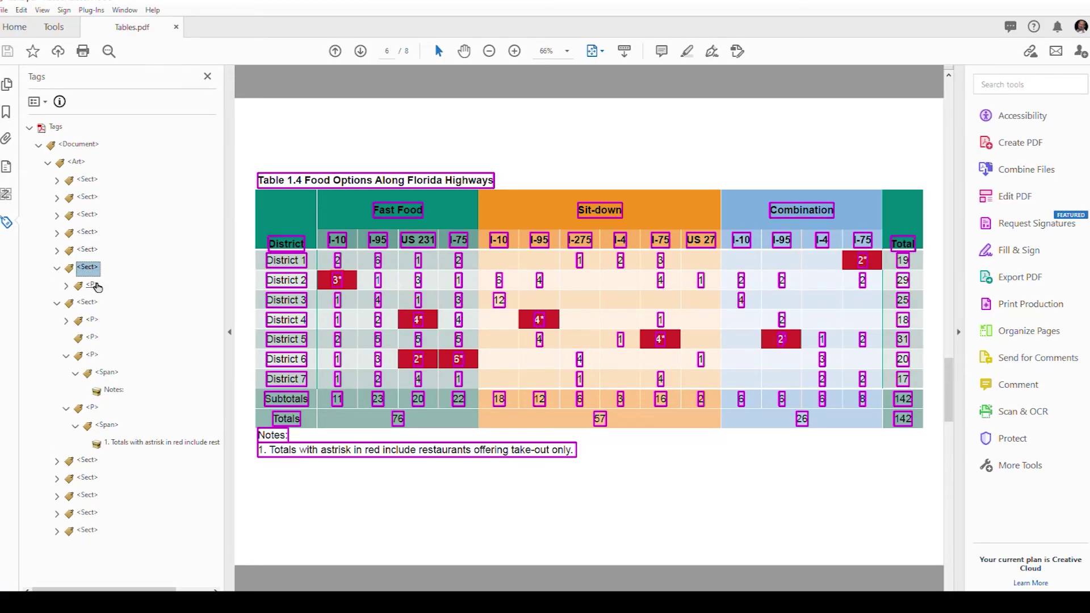
click(93, 285)
click(66, 285)
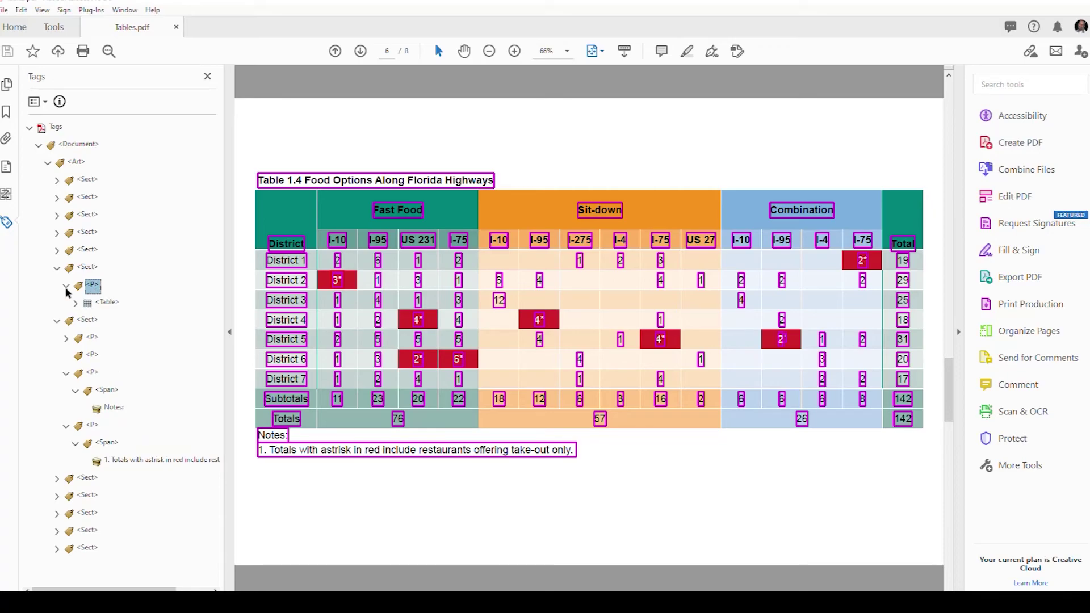
click(103, 305)
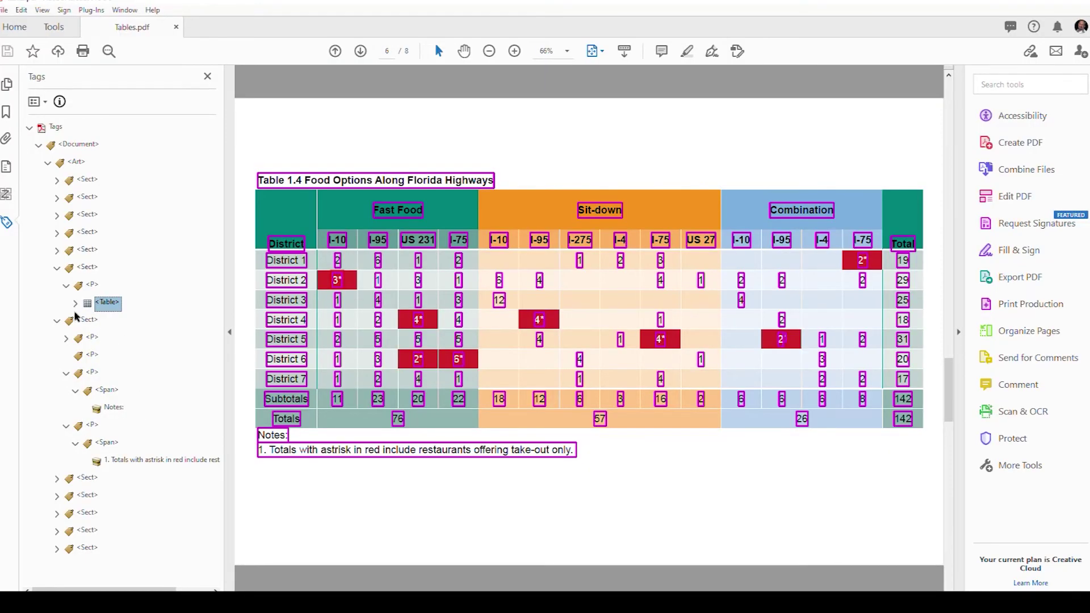
click(75, 304)
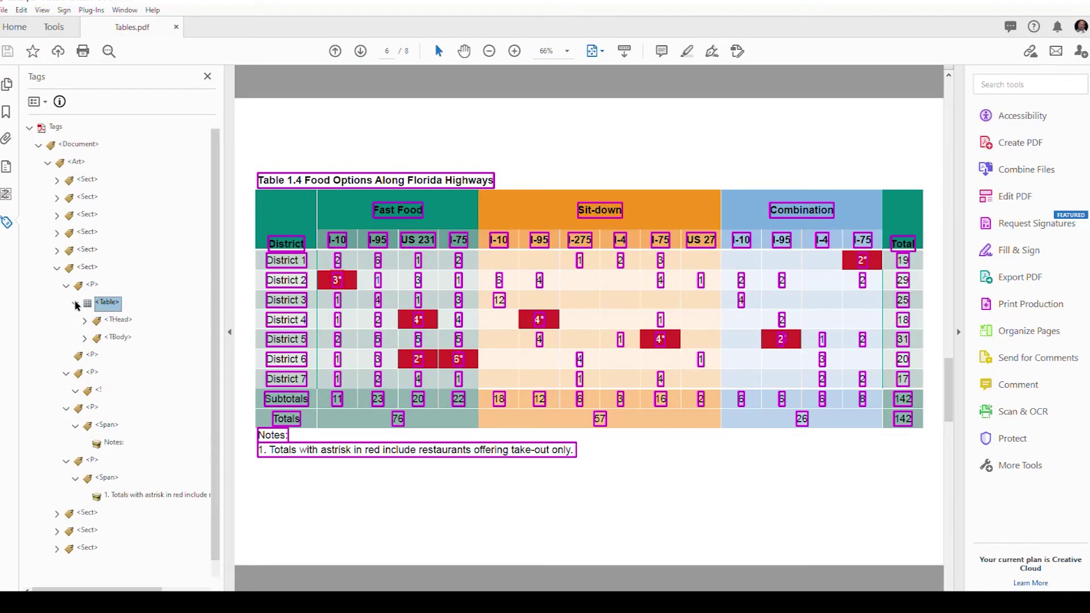
- Move the "Table 1.4 Food Options Along Florida Highways" paragraph tag out of the first header row to above the paragraph containing the table
click(114, 320)
click(84, 321)
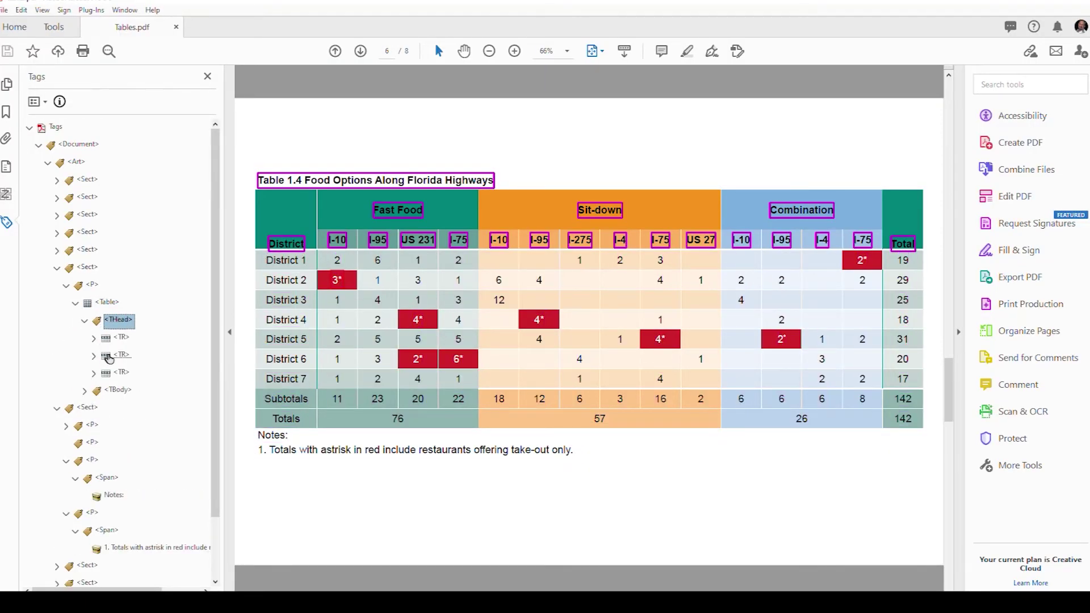
click(122, 338)
click(94, 339)
click(131, 356)
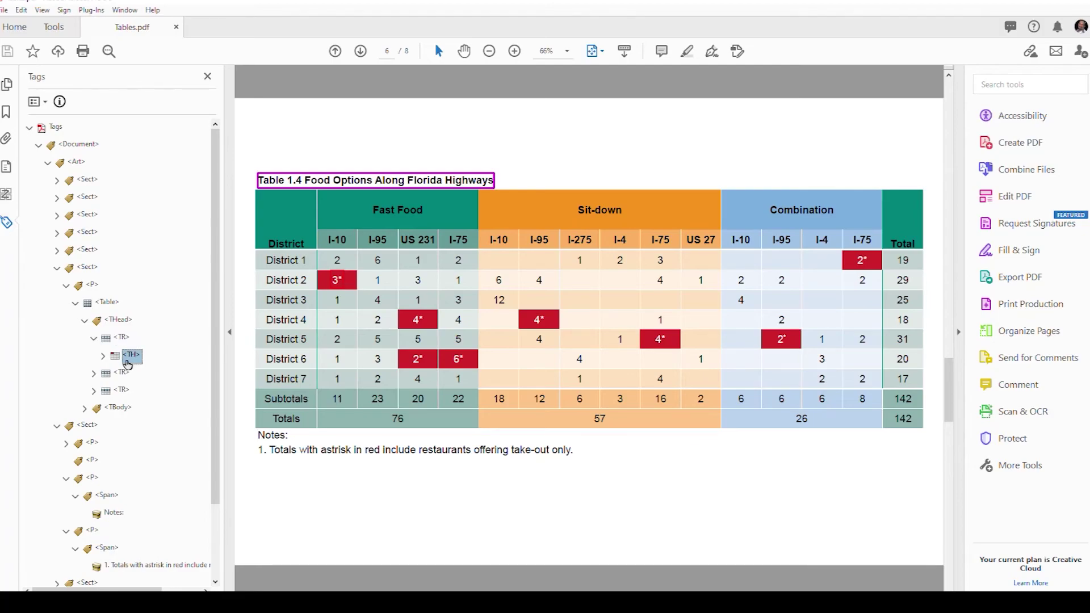
click(103, 356)
click(137, 375)
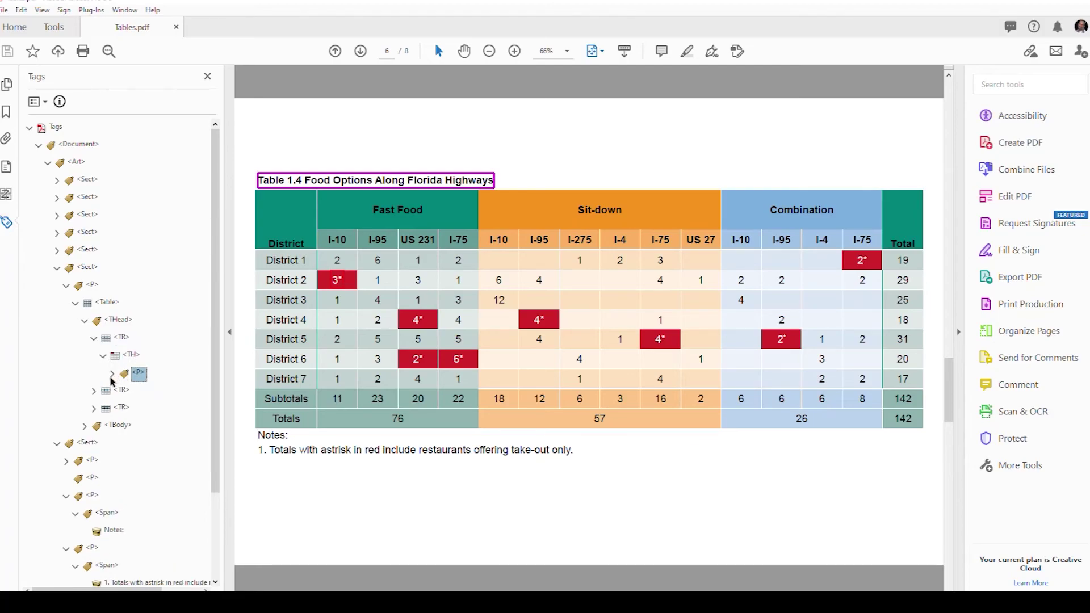
click(112, 375)
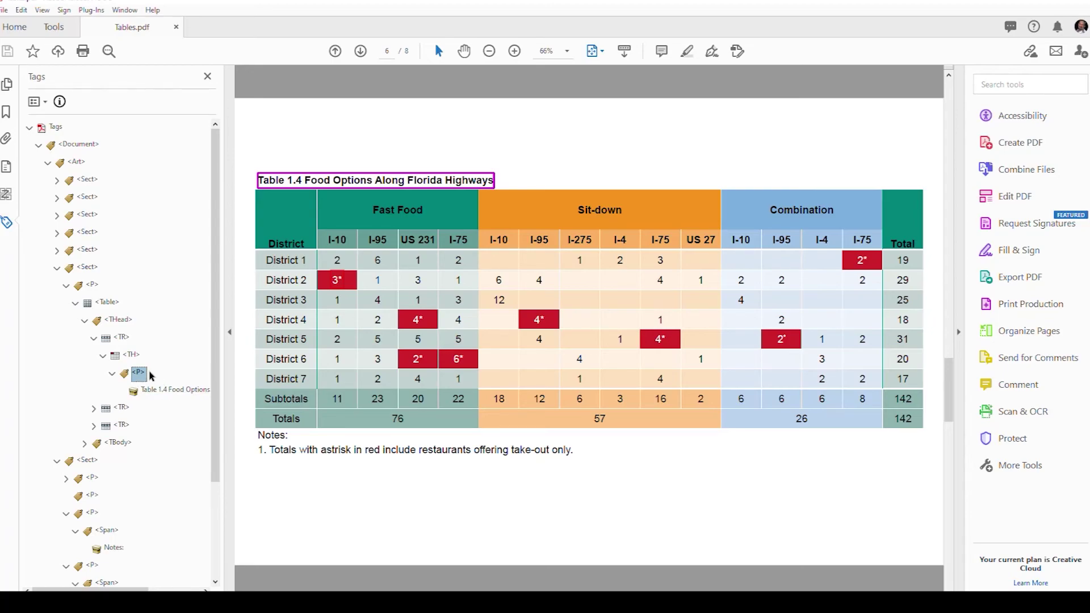
drag(138, 374, 138, 373)
drag(141, 374, 97, 287)
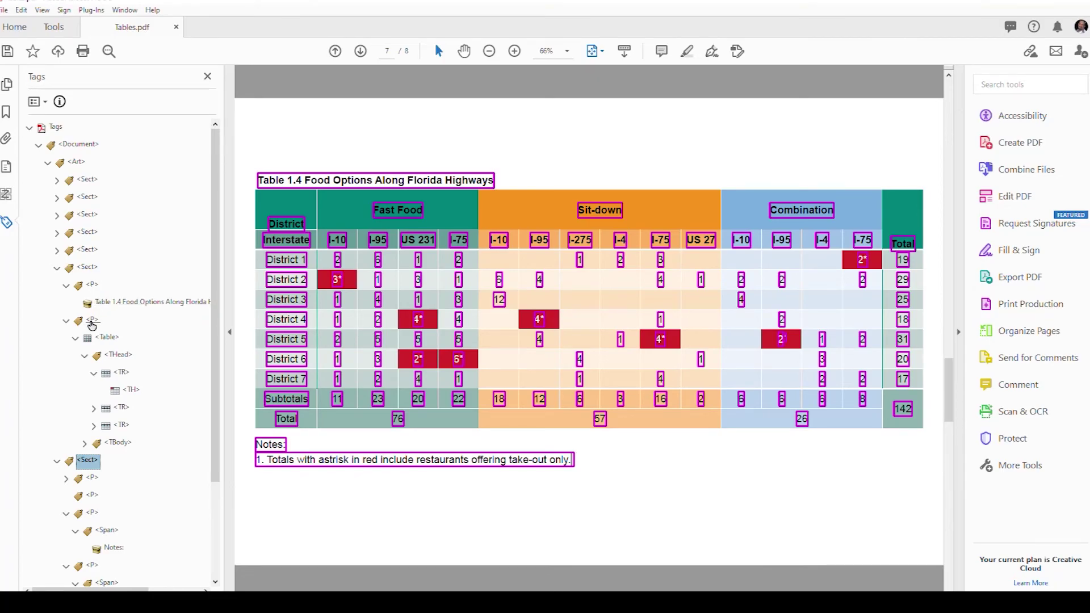
click(92, 321)
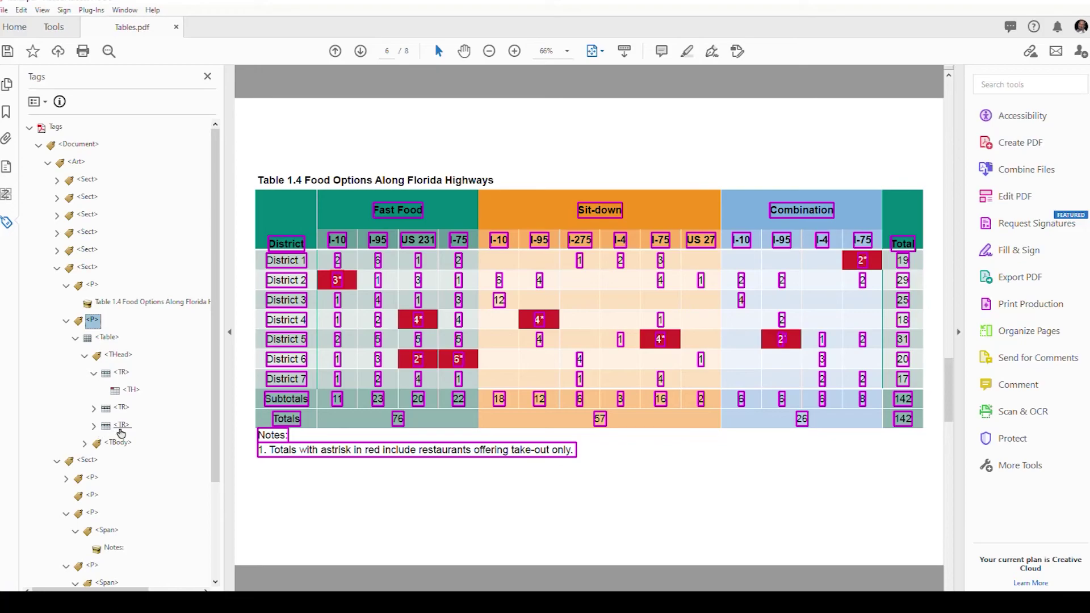
- Move the "Notes:" and asterisk note paragraph tags from the last table body row to between the title paragraph and the table's paragraph
click(85, 442)
scroll(127, 471, down, 4)
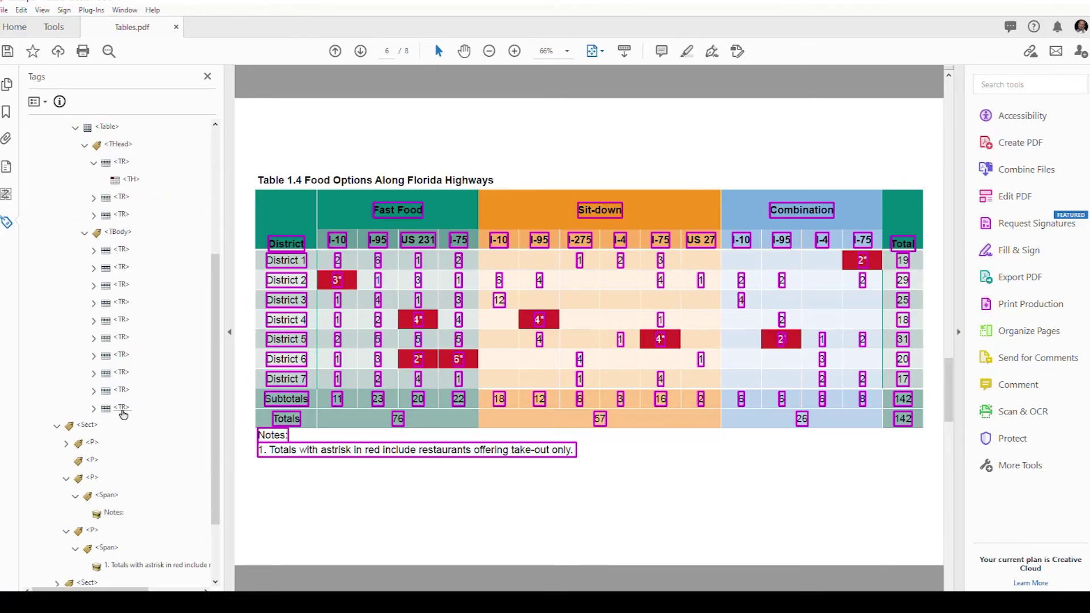
click(122, 409)
click(94, 409)
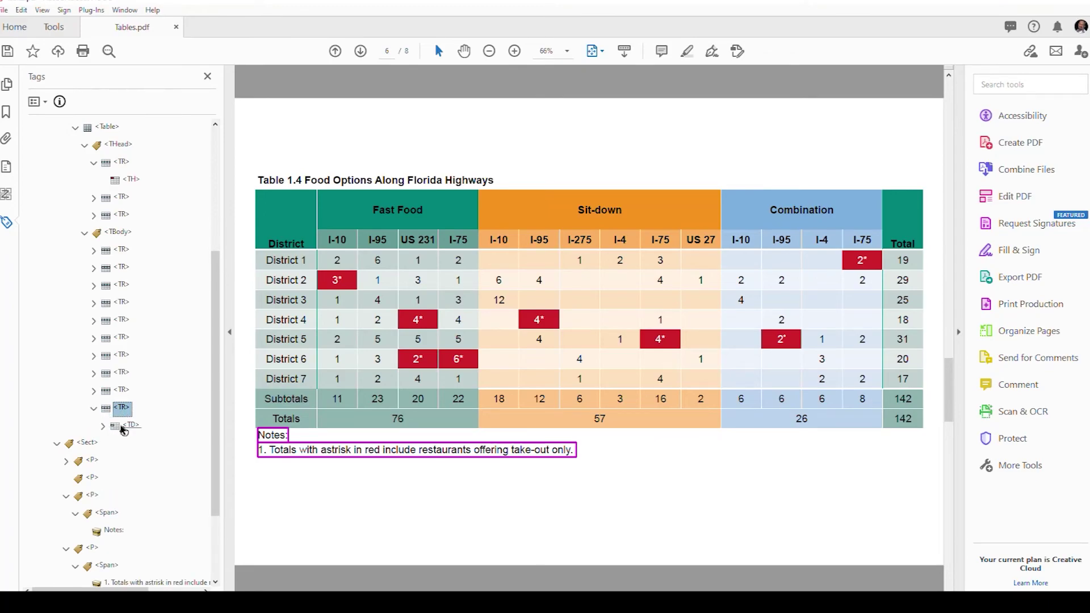
click(103, 426)
click(138, 443)
click(138, 461)
scroll(150, 483, up, 1)
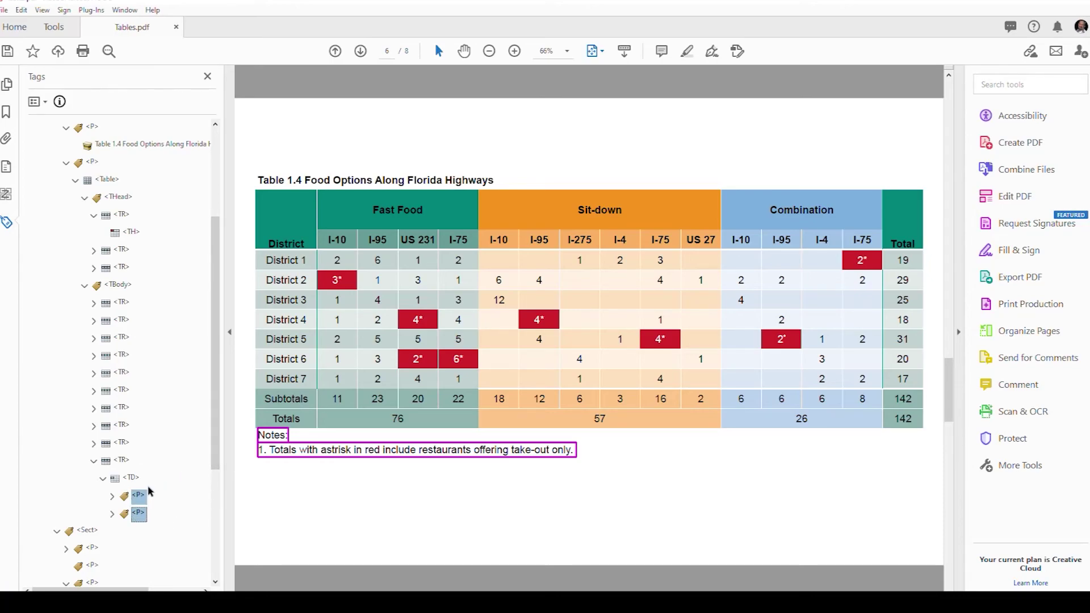
drag(139, 497, 80, 142)
- Check in order which page content the title, Notes, asterisk note and table paragraph tags cover
click(92, 127)
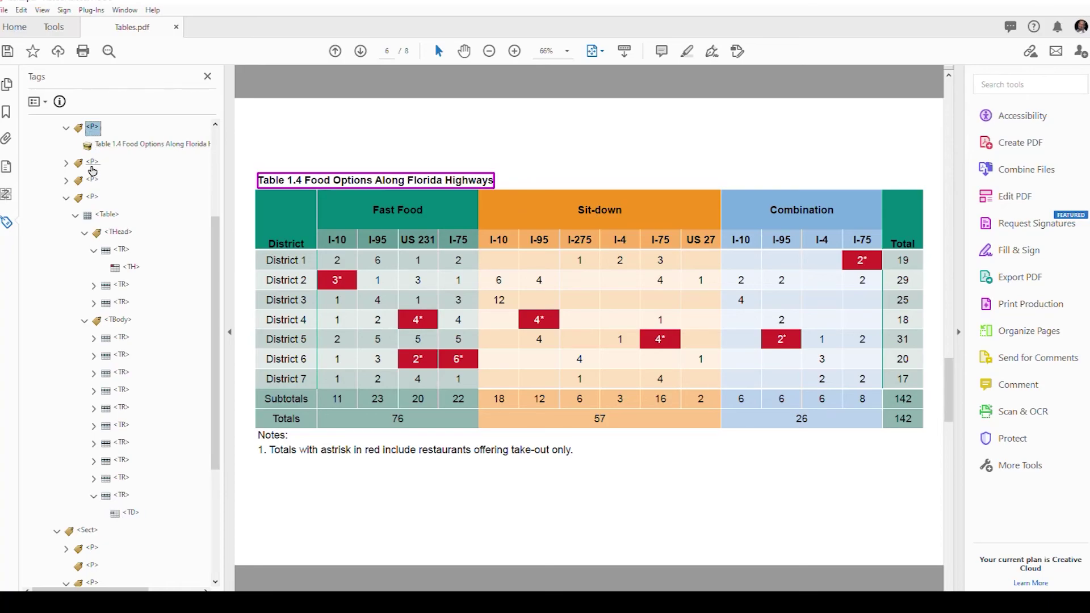
click(92, 163)
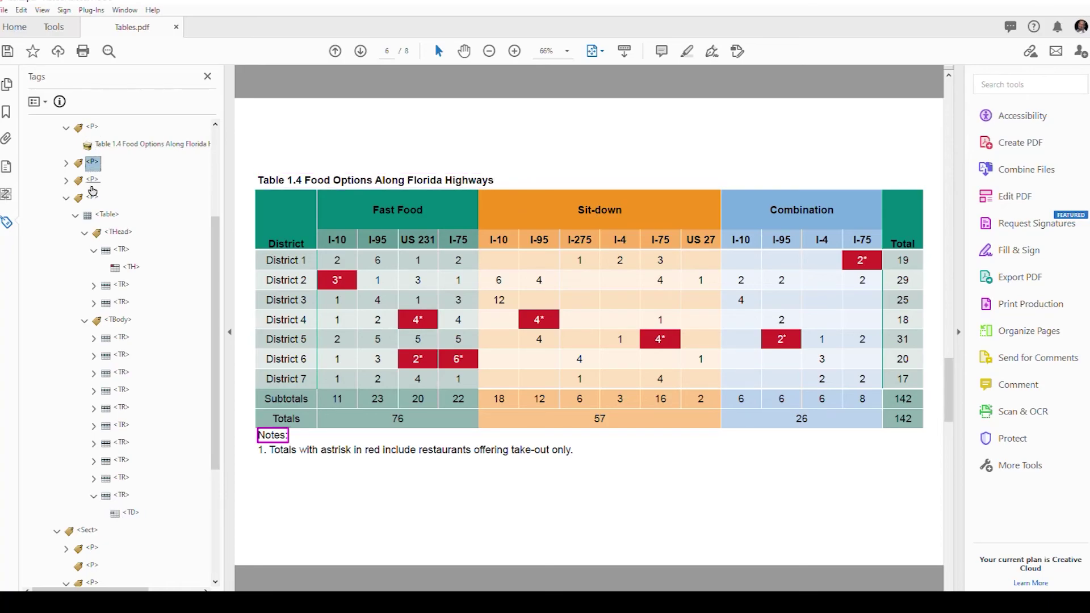
click(91, 182)
click(94, 198)
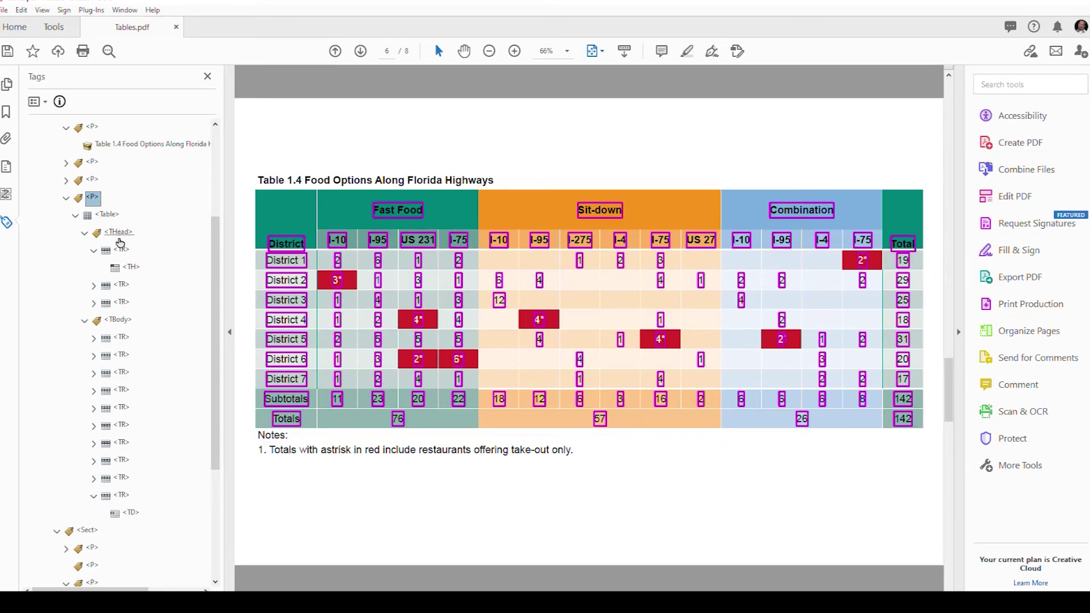
- Delete the emptied first row of the table head and the emptied last row of the table body from the tag tree
click(121, 251)
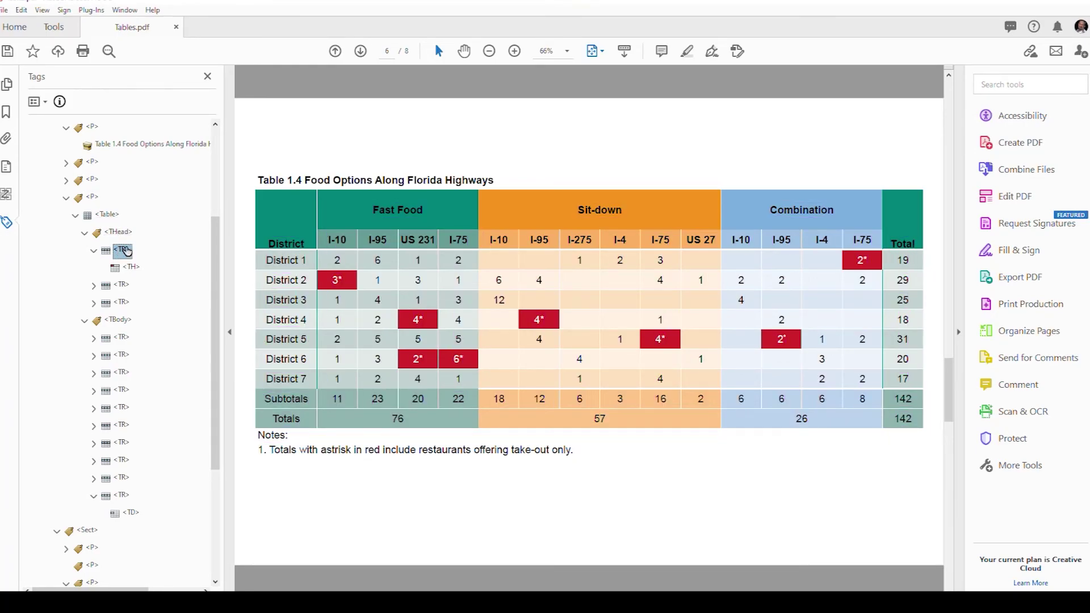
drag(250, 186, 494, 181)
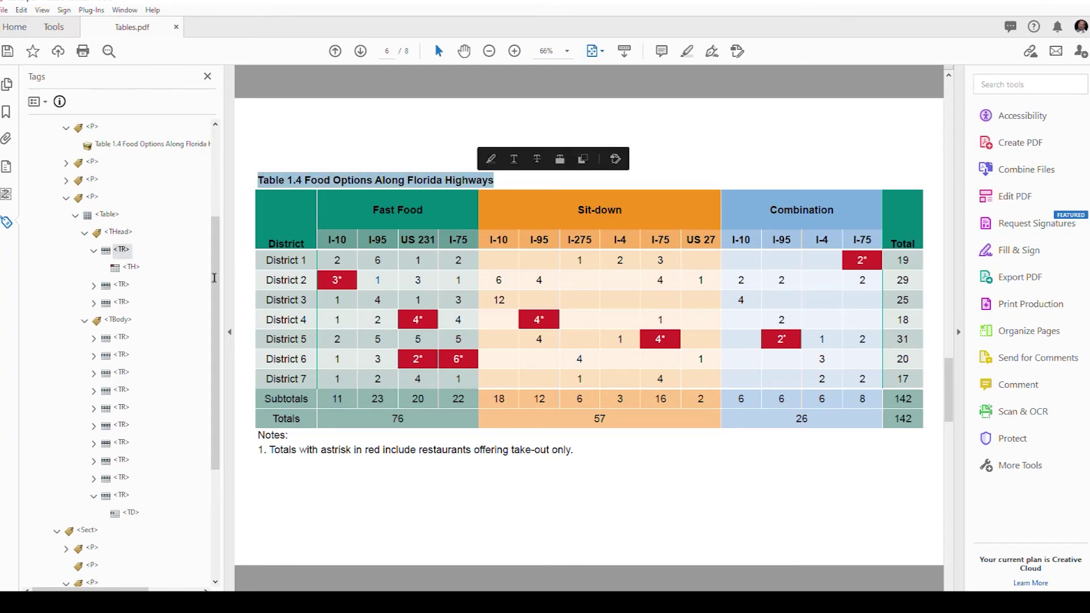
double_click(121, 251)
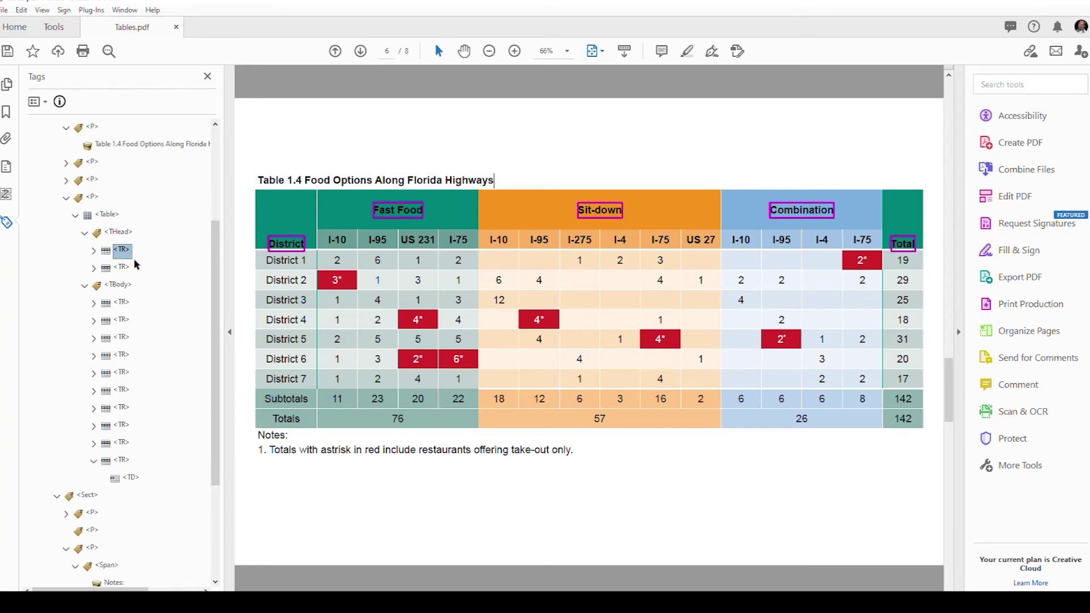
click(122, 460)
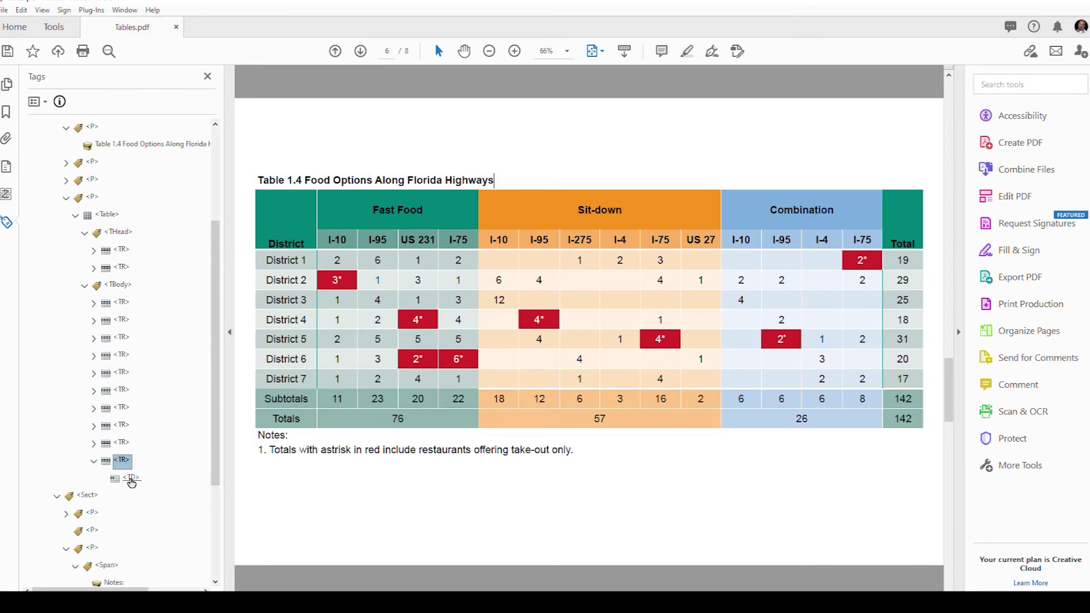
key(Delete)
click(118, 284)
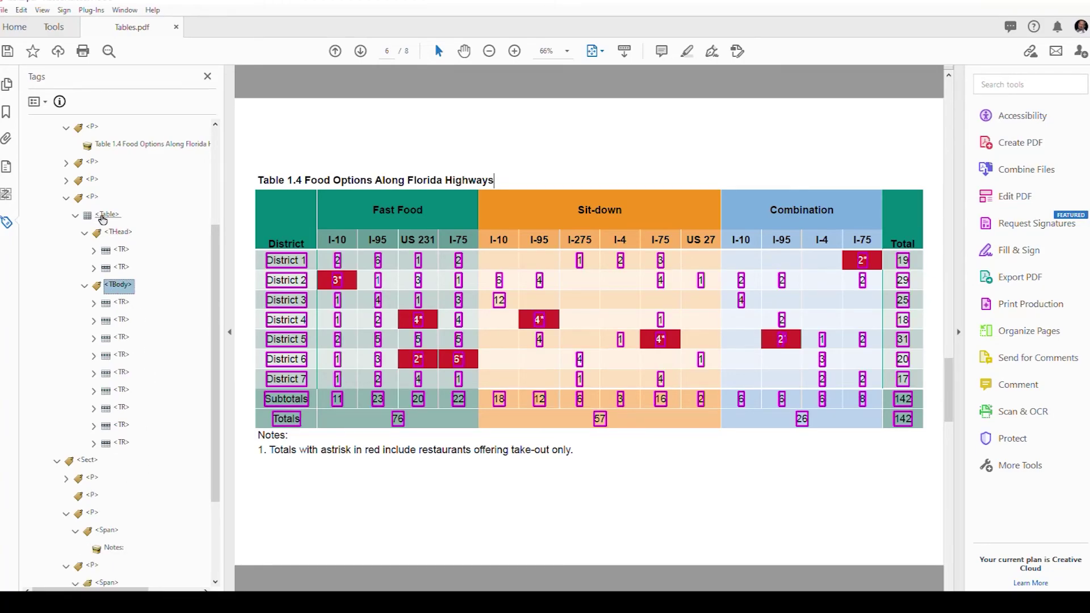
click(105, 216)
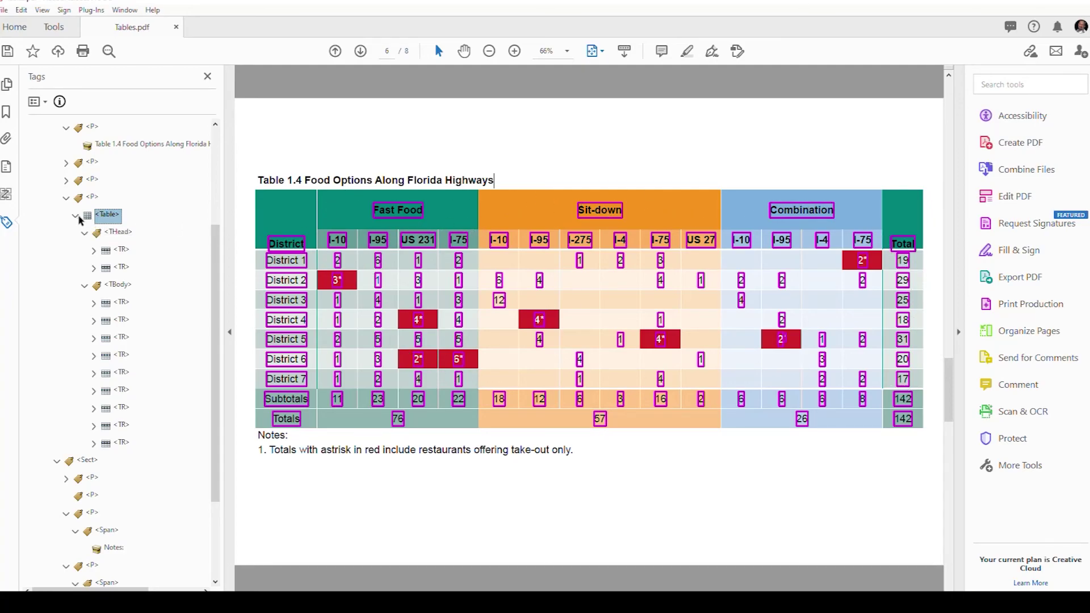
- Close Tables.pdf and open it again from the Adobemax2020 folder
click(352, 172)
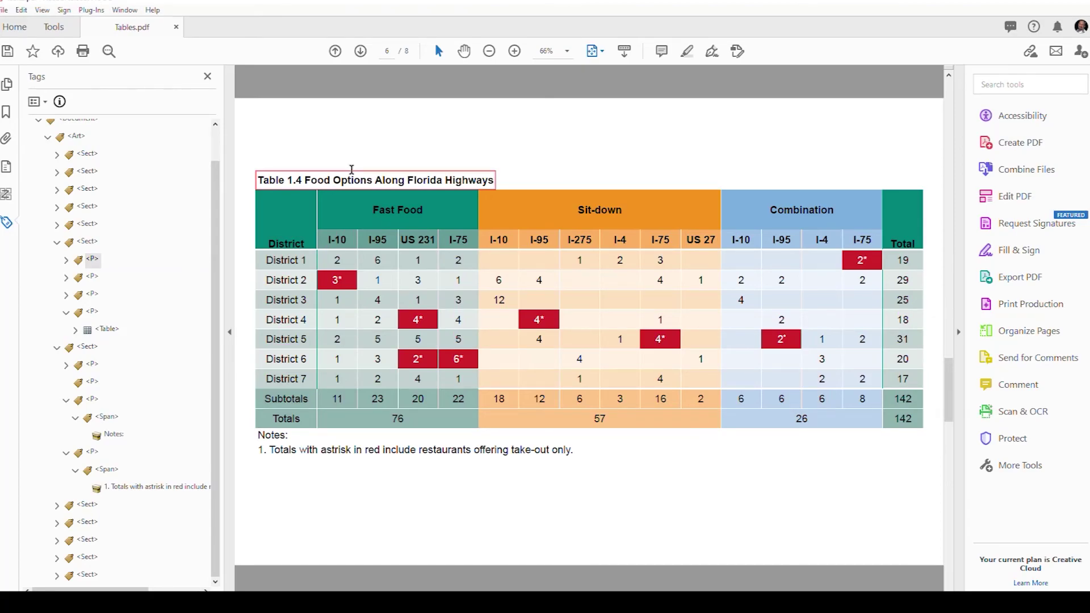
click(352, 171)
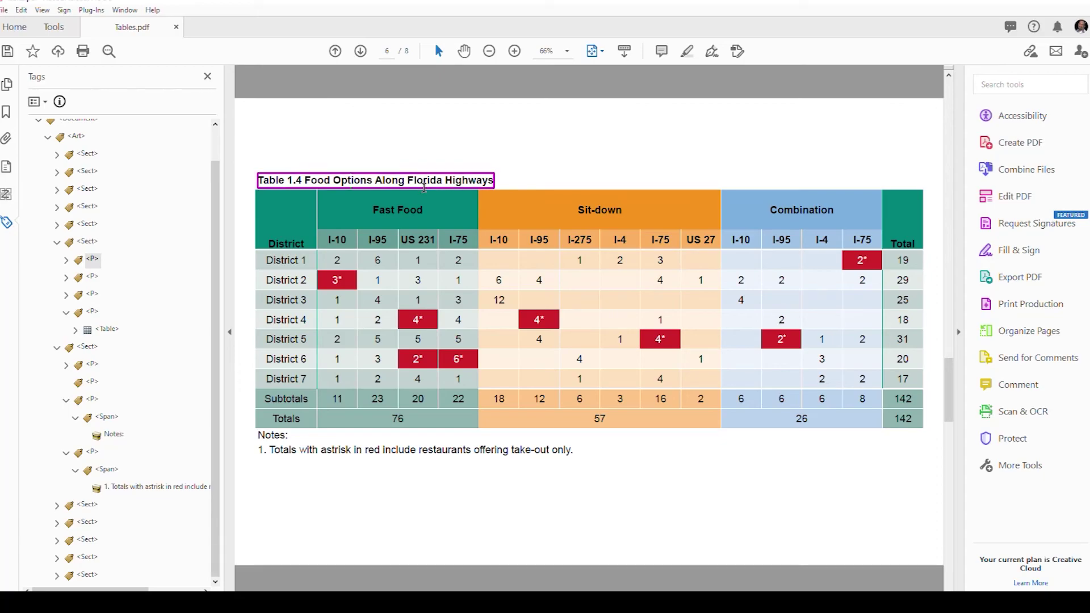
click(175, 27)
click(5, 10)
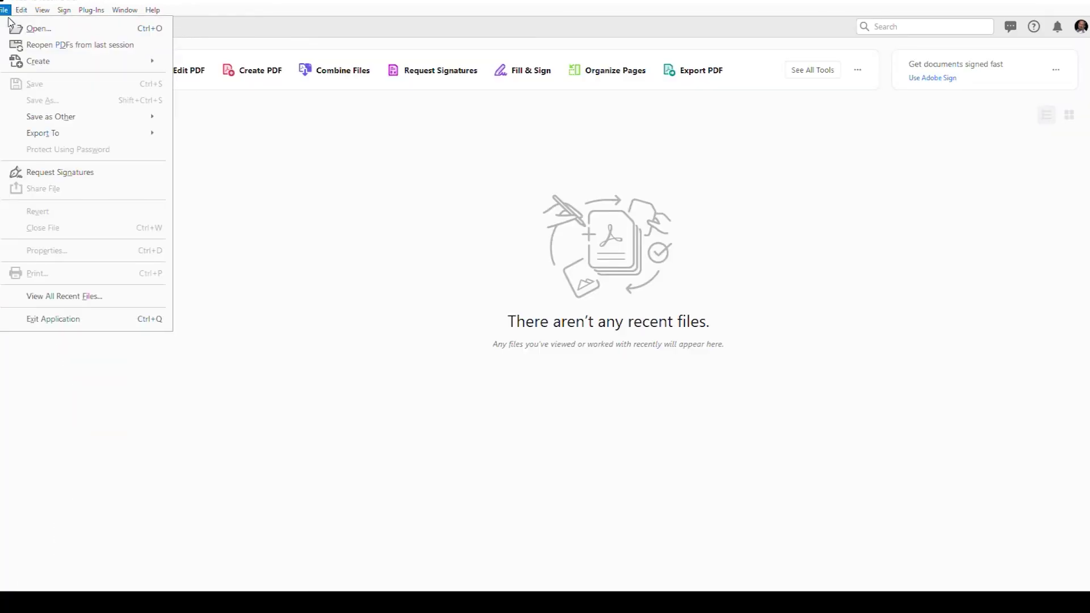
click(34, 33)
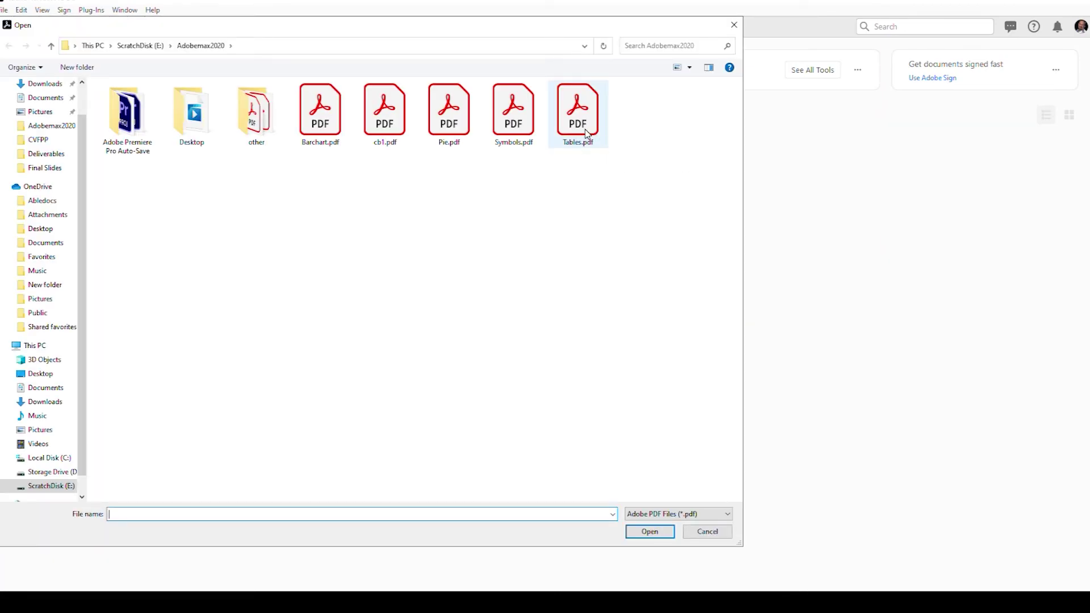
double_click(586, 134)
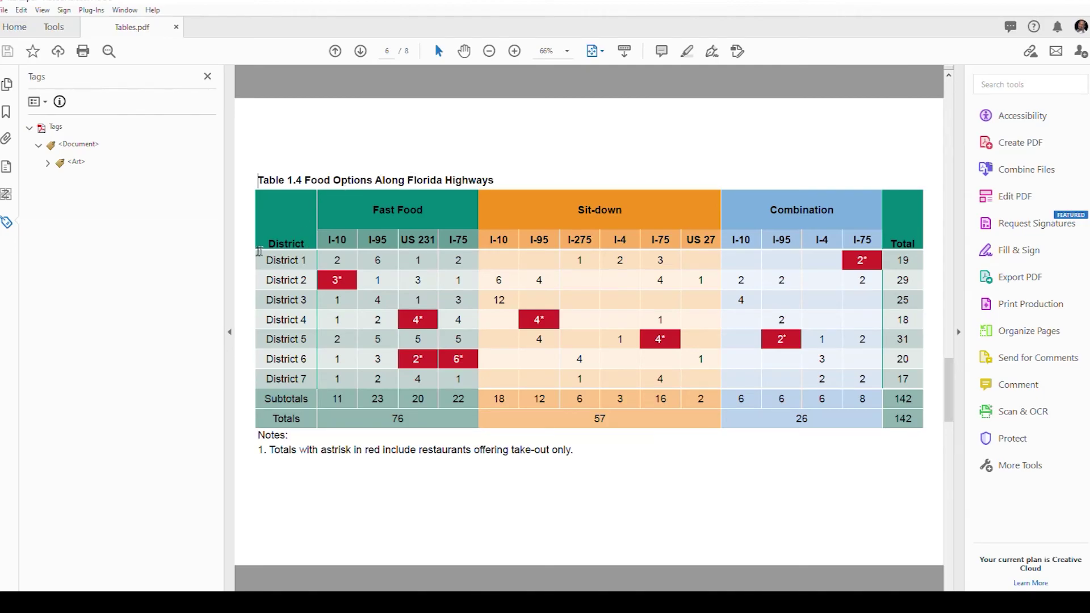